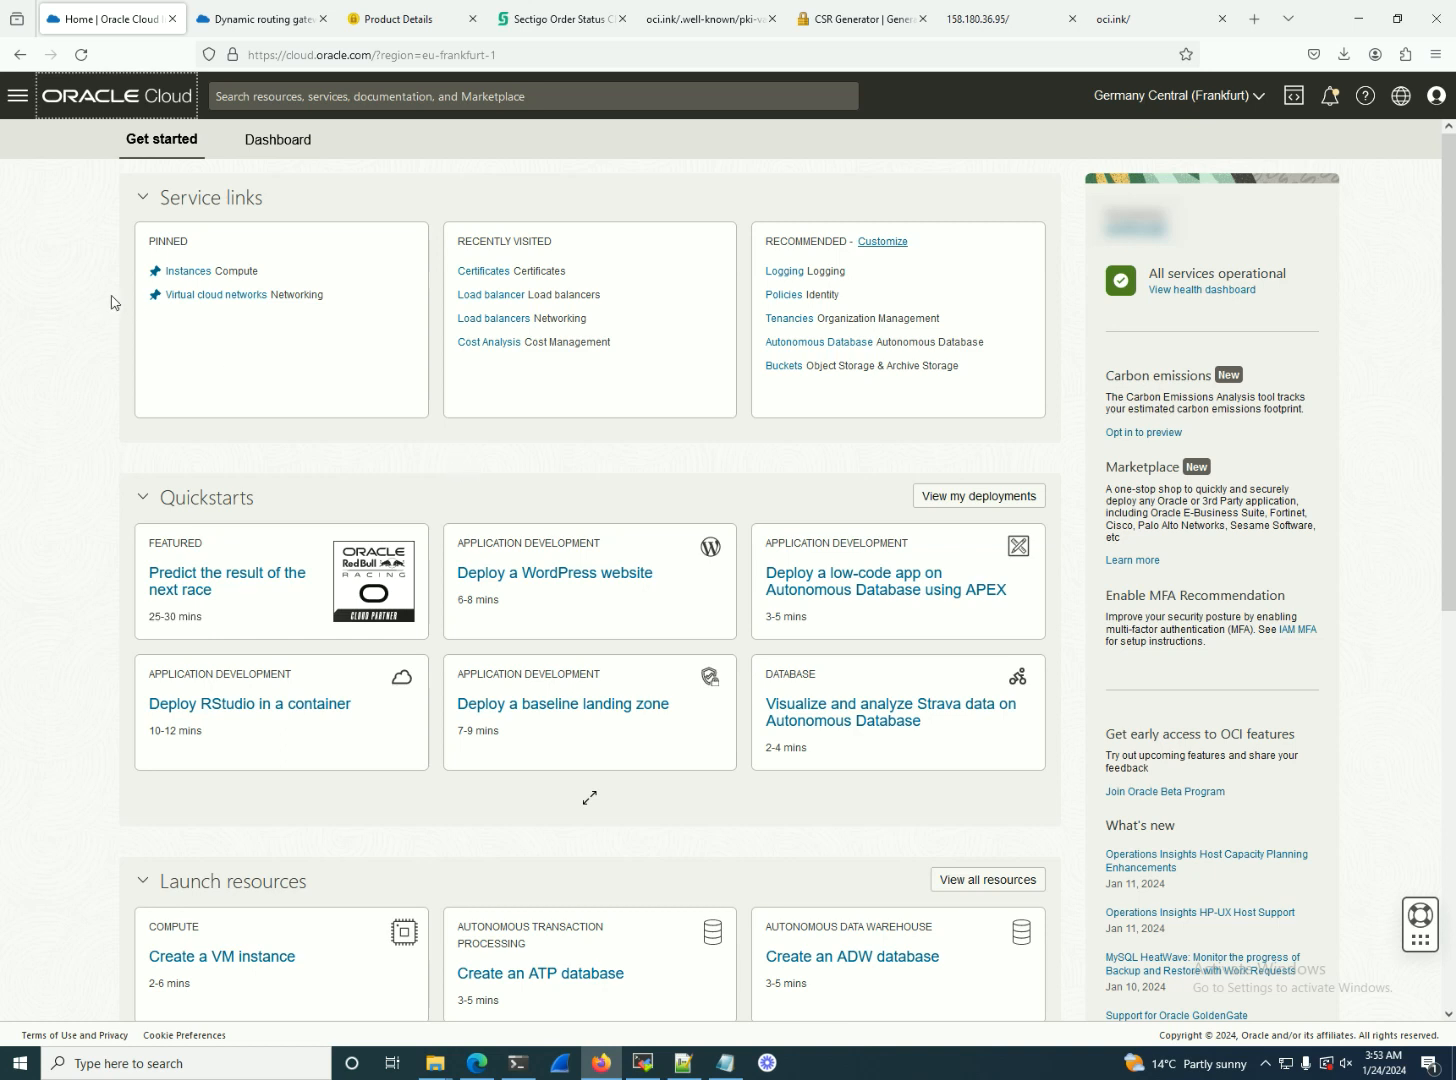
- Go to the Certificates service under Identity & Security and start creating a certificate
{"action": "left_click", "coordinate": [17, 96]}
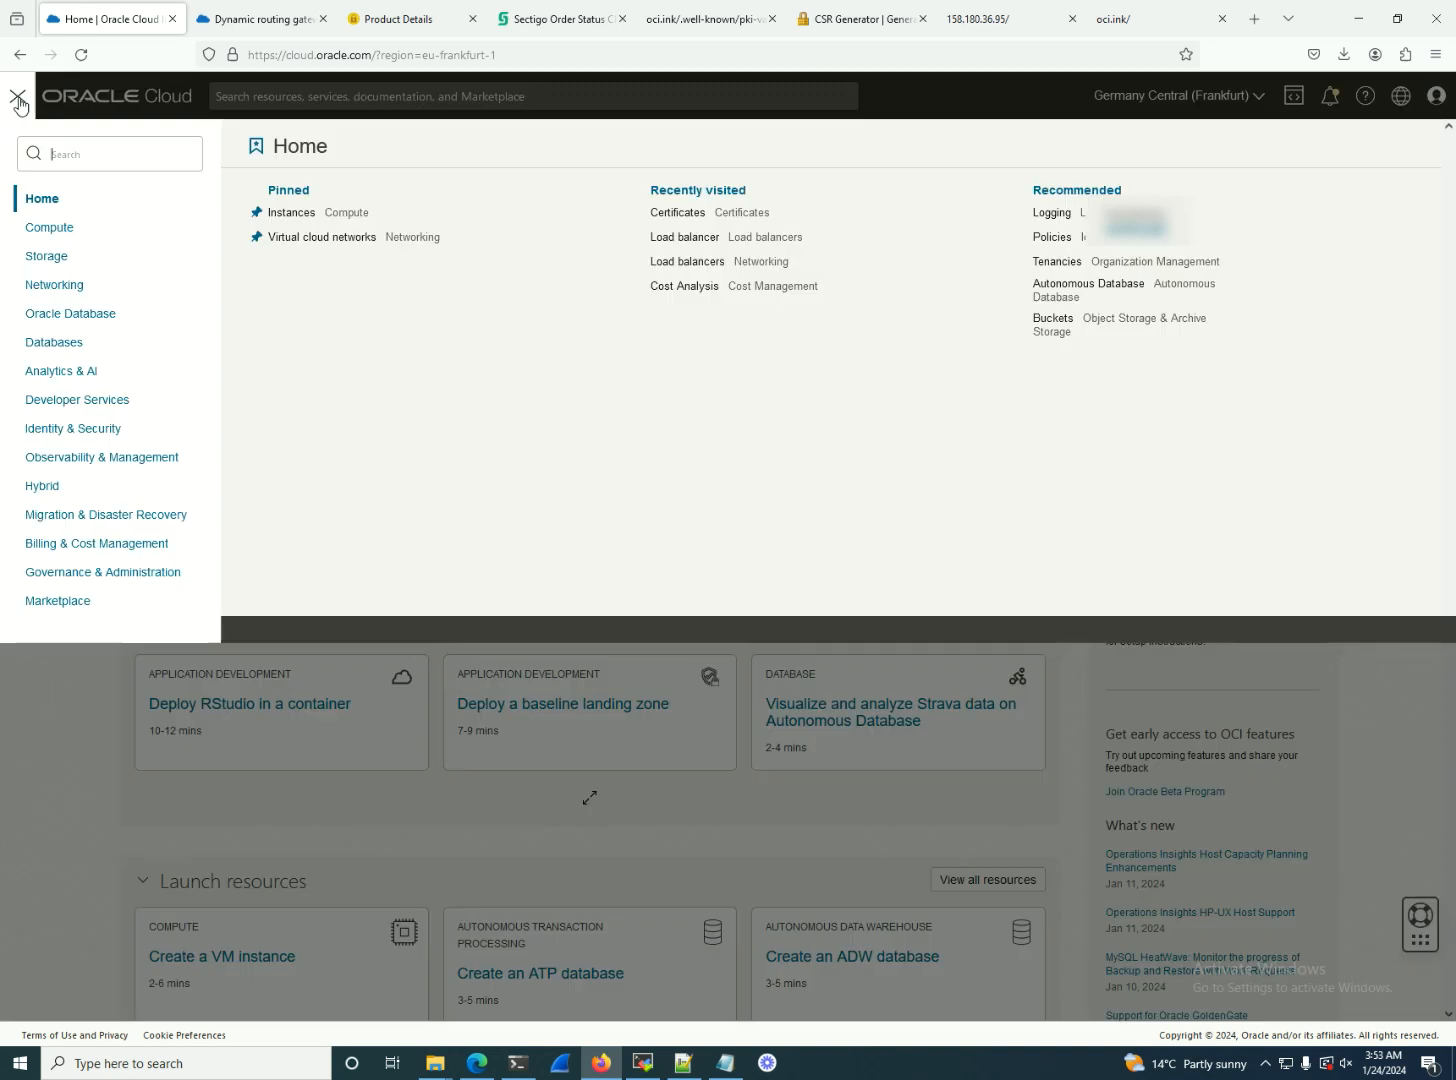
{"action": "left_click", "coordinate": [130, 440]}
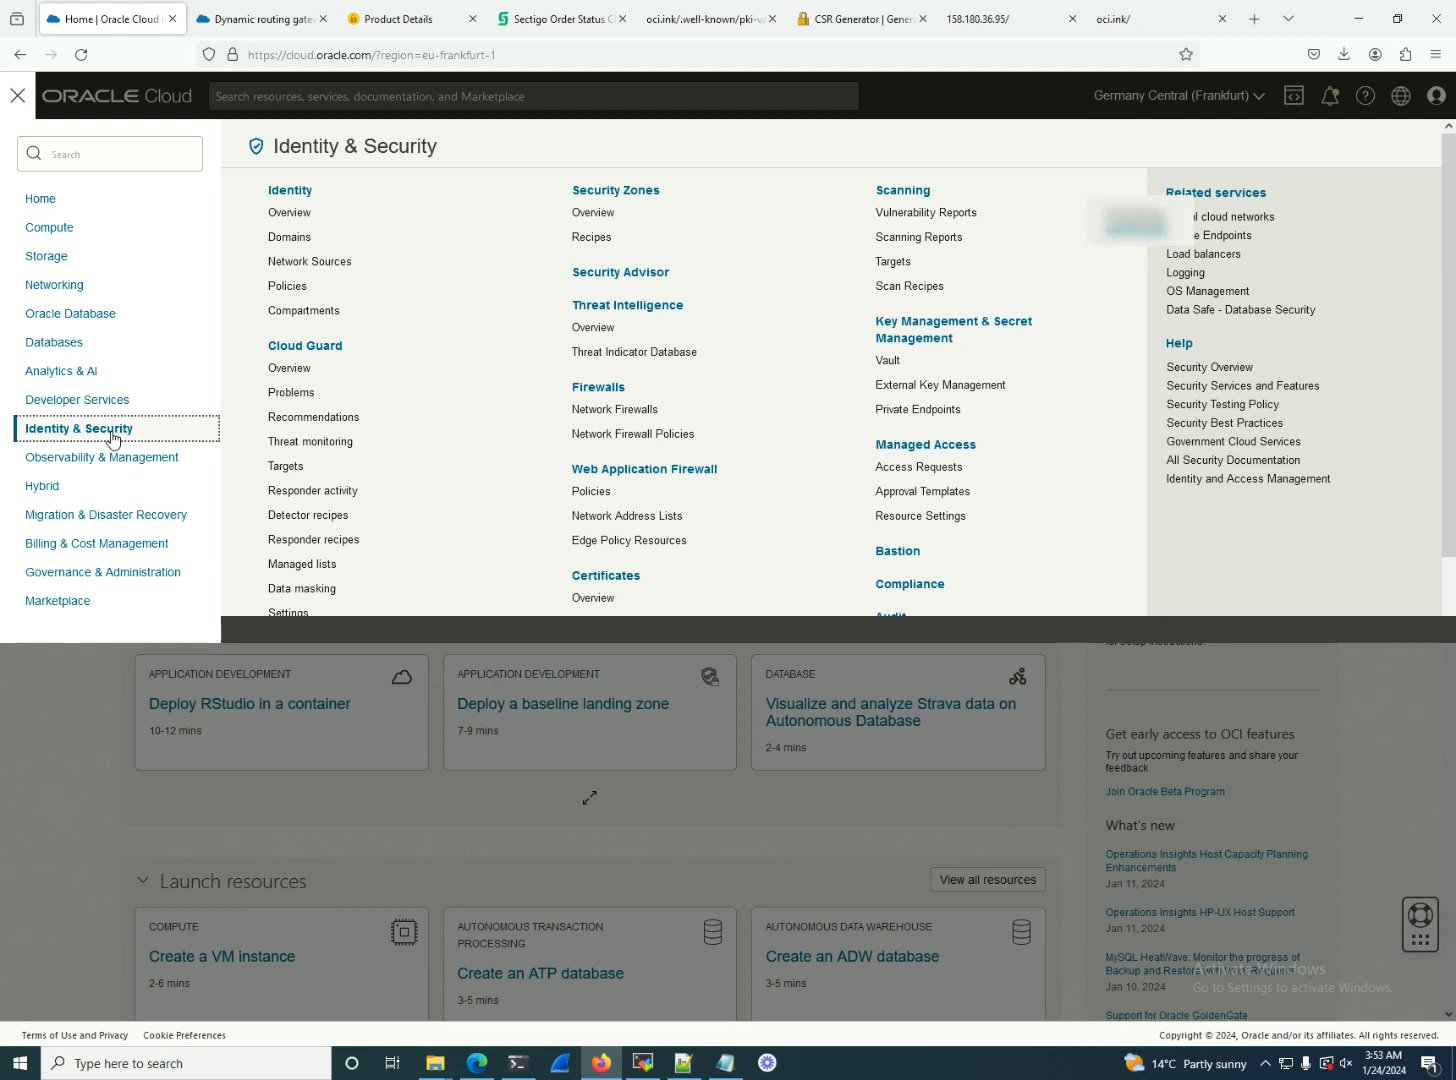
{"action": "scroll", "coordinate": [725, 462], "scroll_direction": "down", "scroll_amount": 2}
{"action": "left_click", "coordinate": [612, 502]}
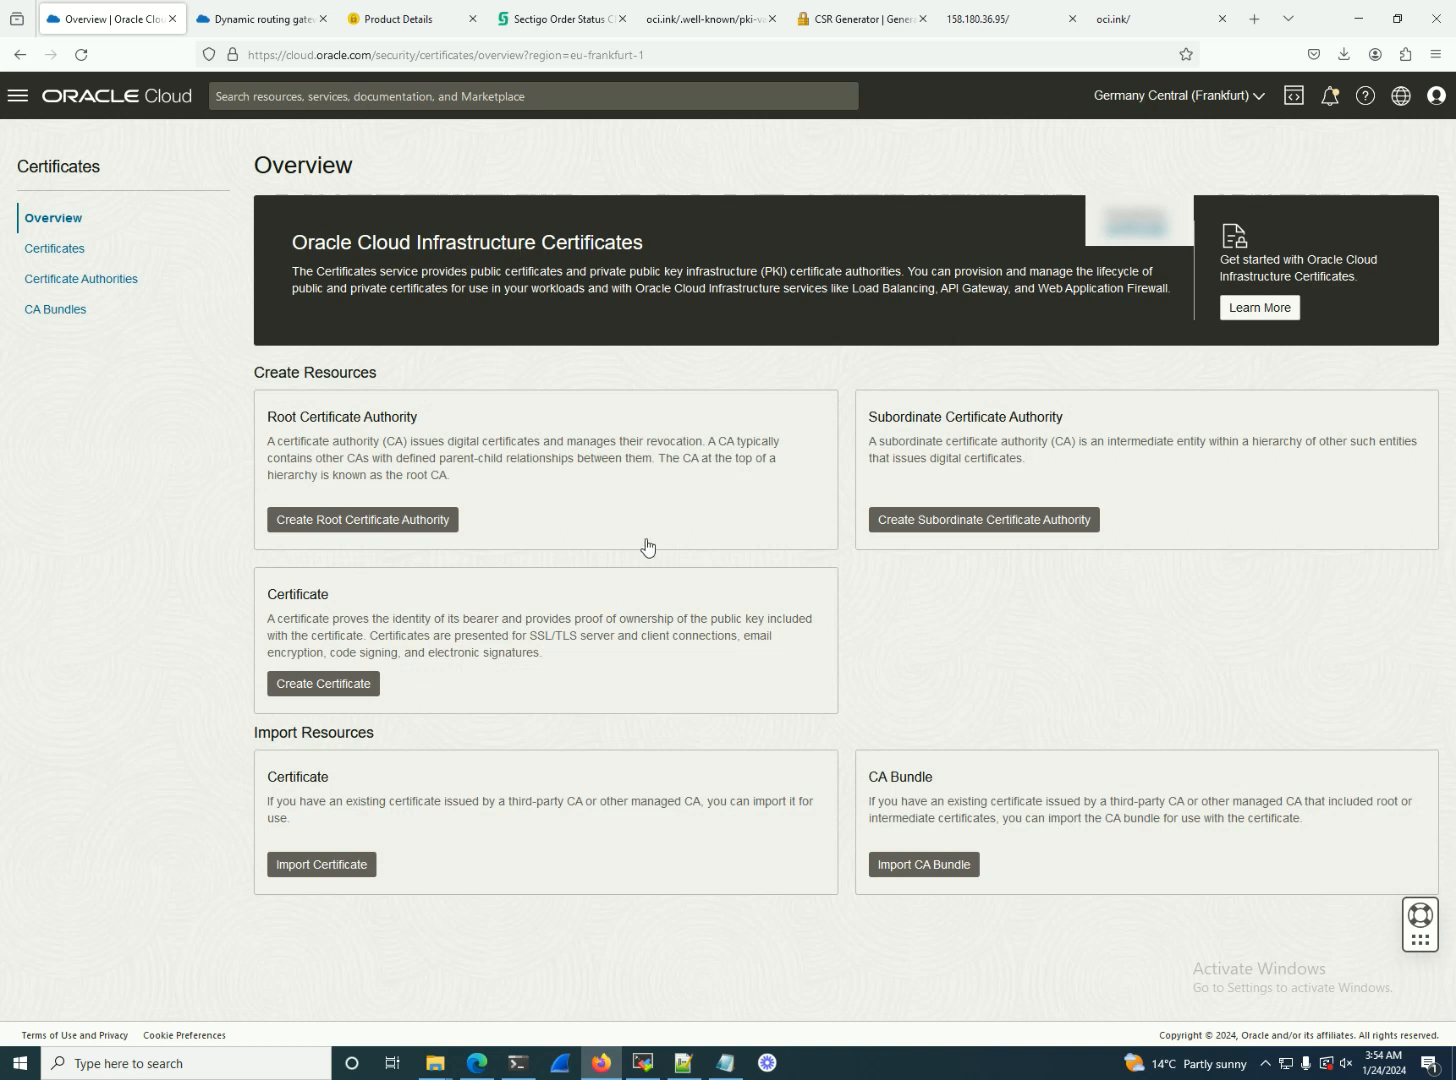
{"action": "left_click", "coordinate": [365, 688]}
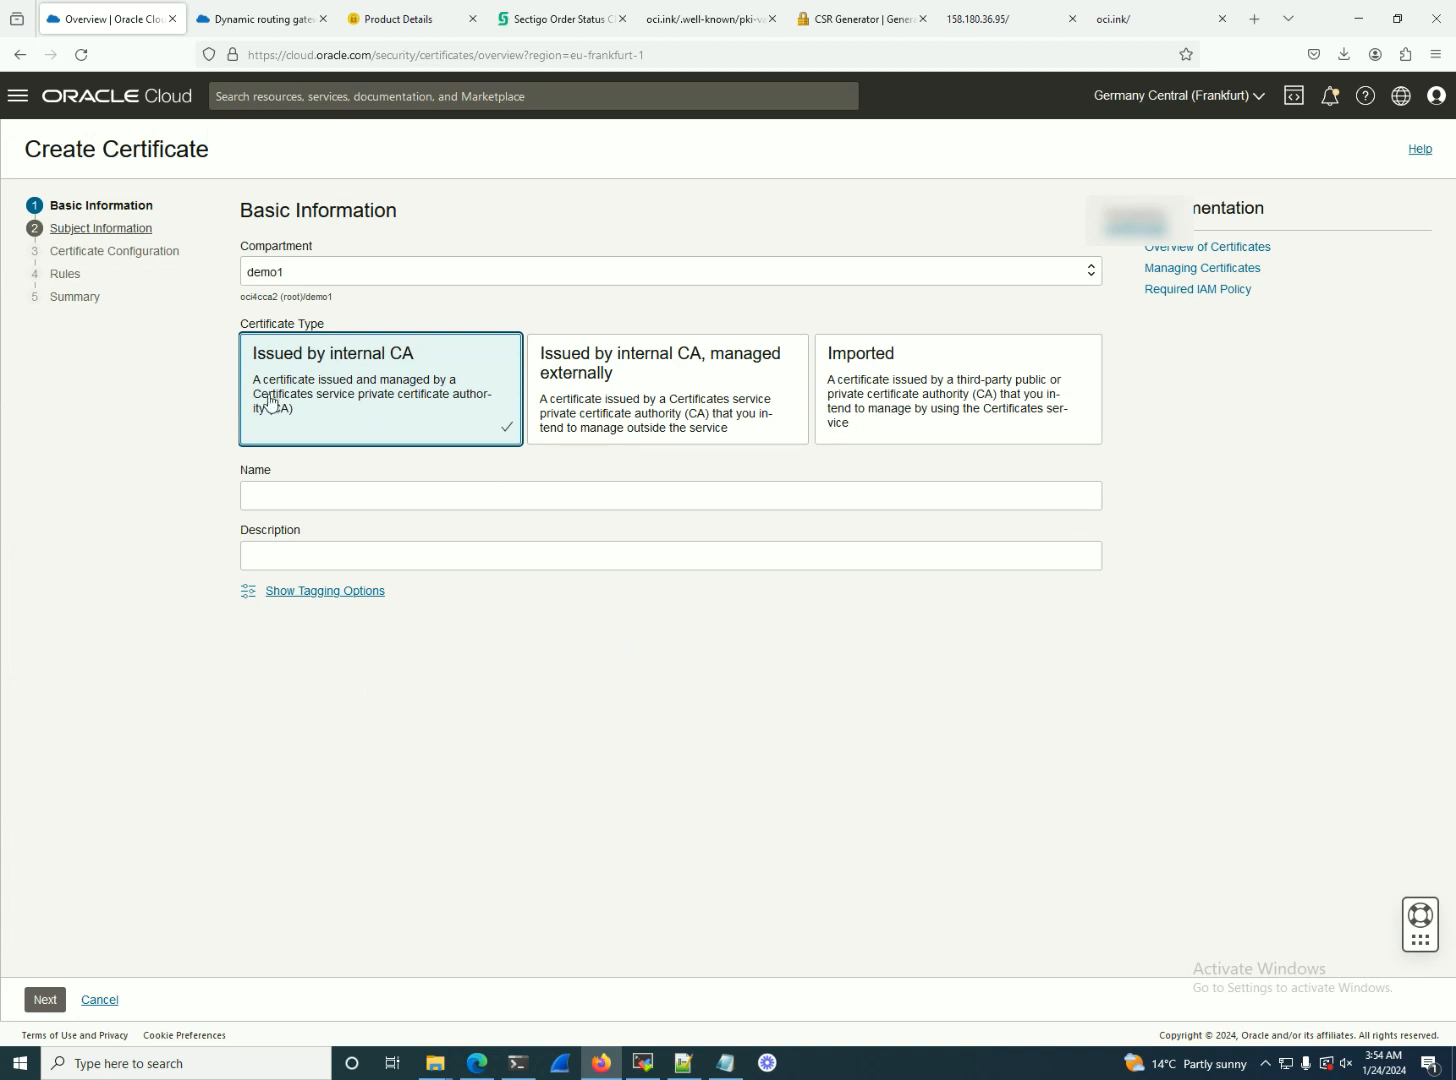
- Set the certificate type to Imported, name it oci.ink, and continue to the certificate configuration
{"action": "left_click", "coordinate": [936, 404]}
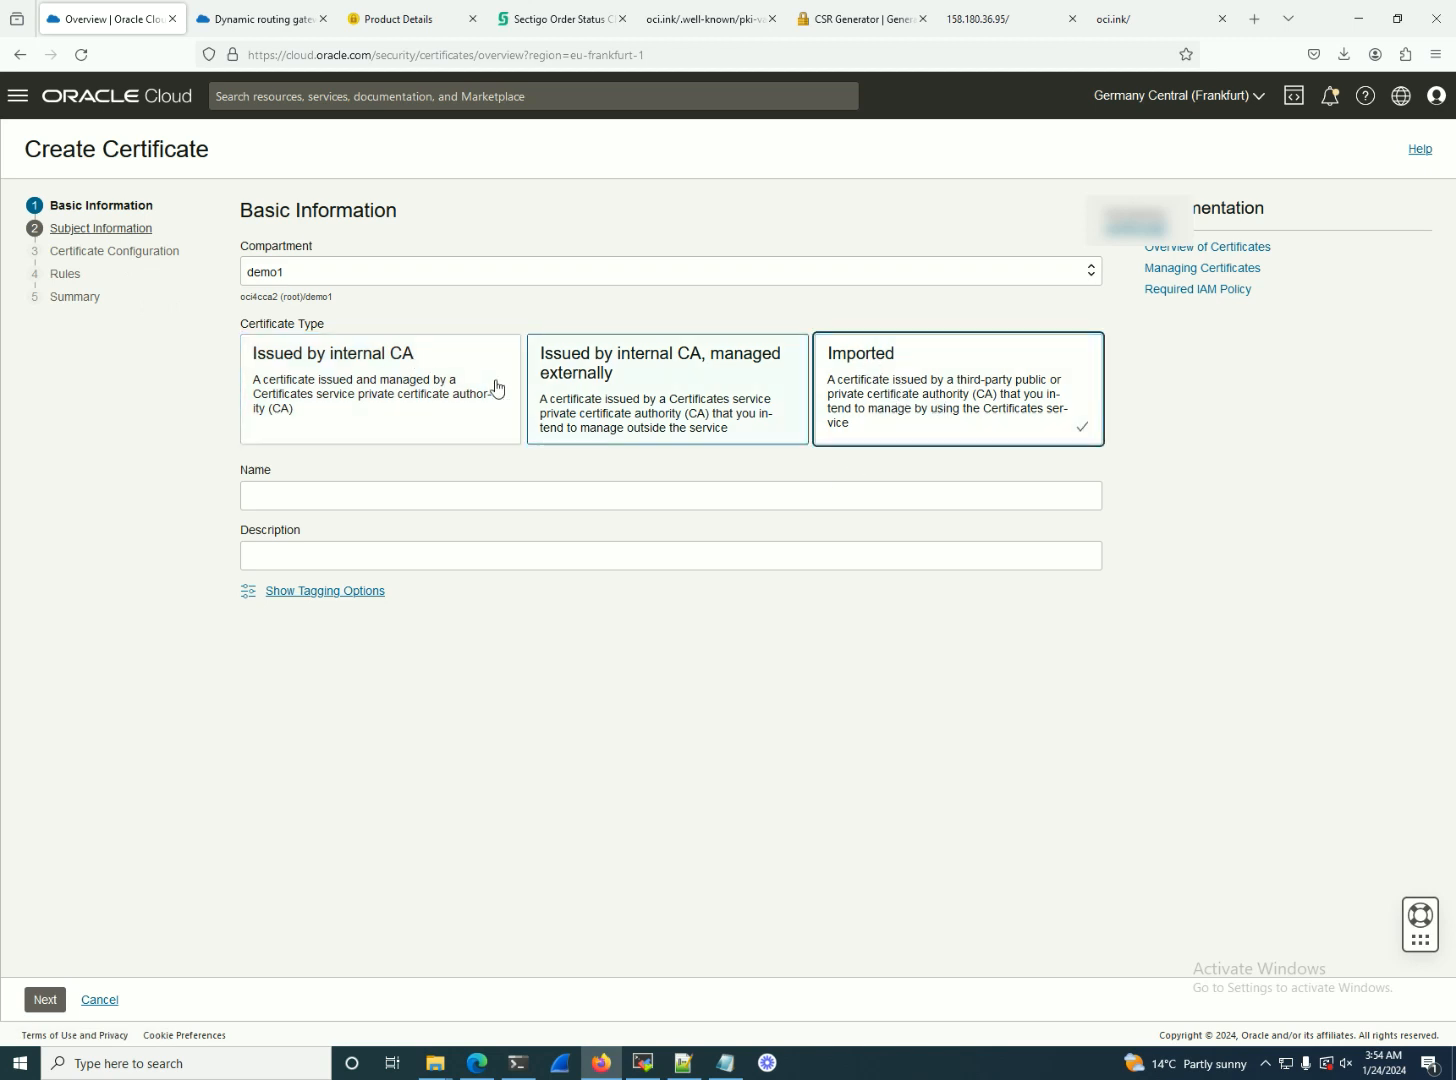
{"action": "left_click", "coordinate": [531, 489]}
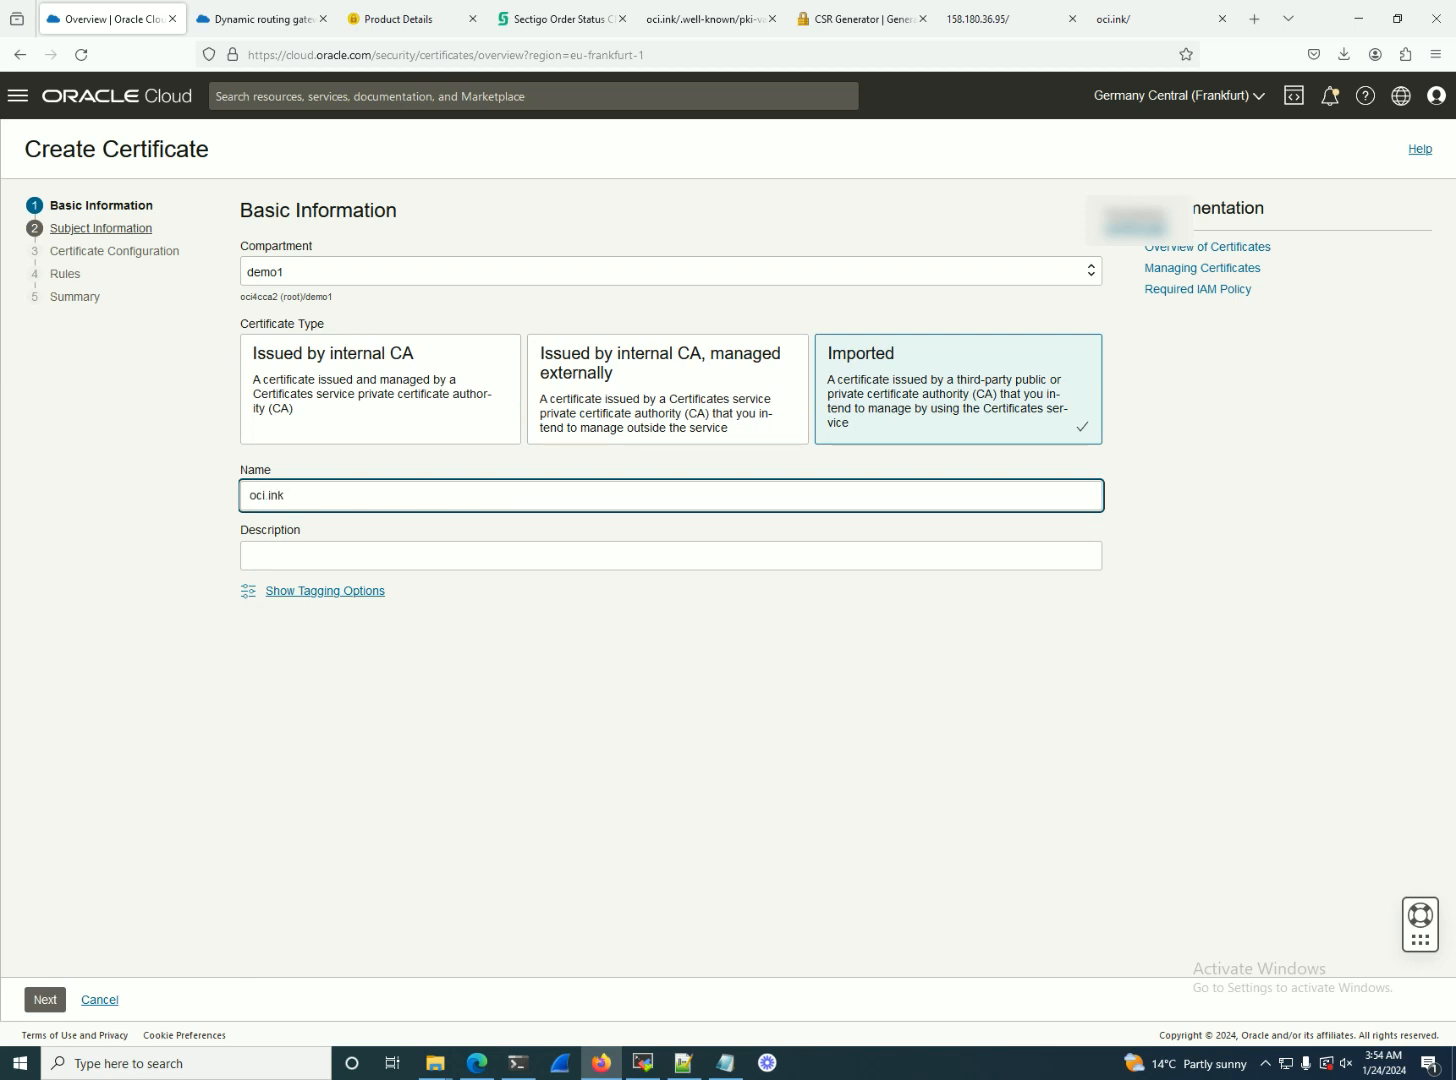
{"action": "left_click", "coordinate": [45, 999]}
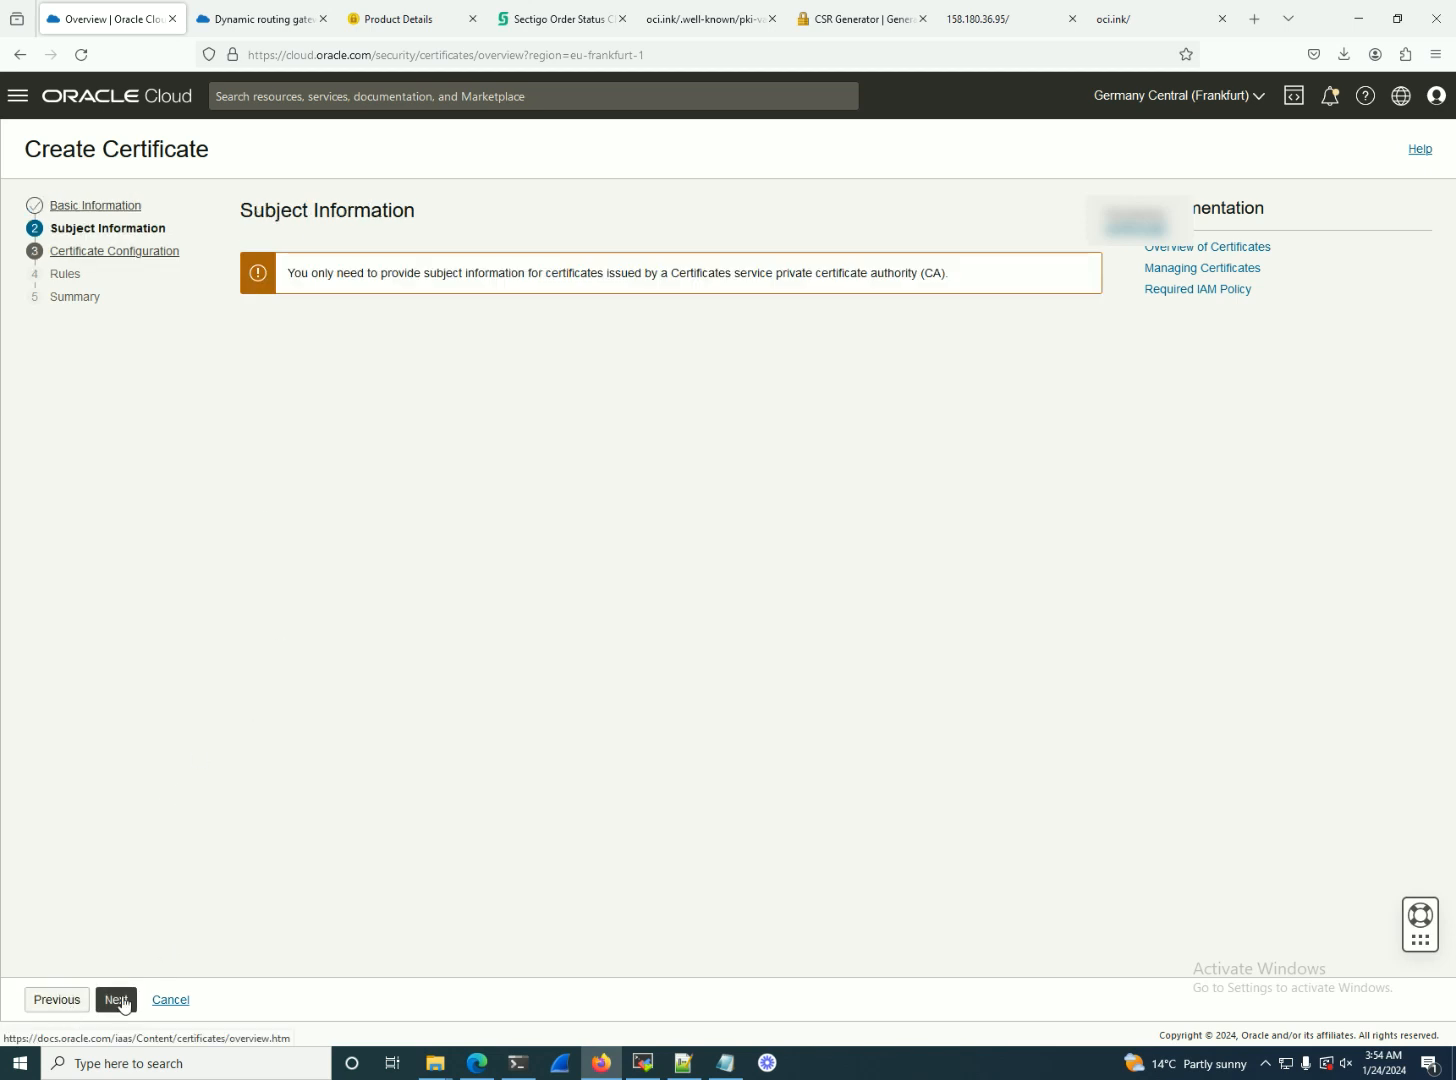
{"action": "left_click", "coordinate": [118, 1000]}
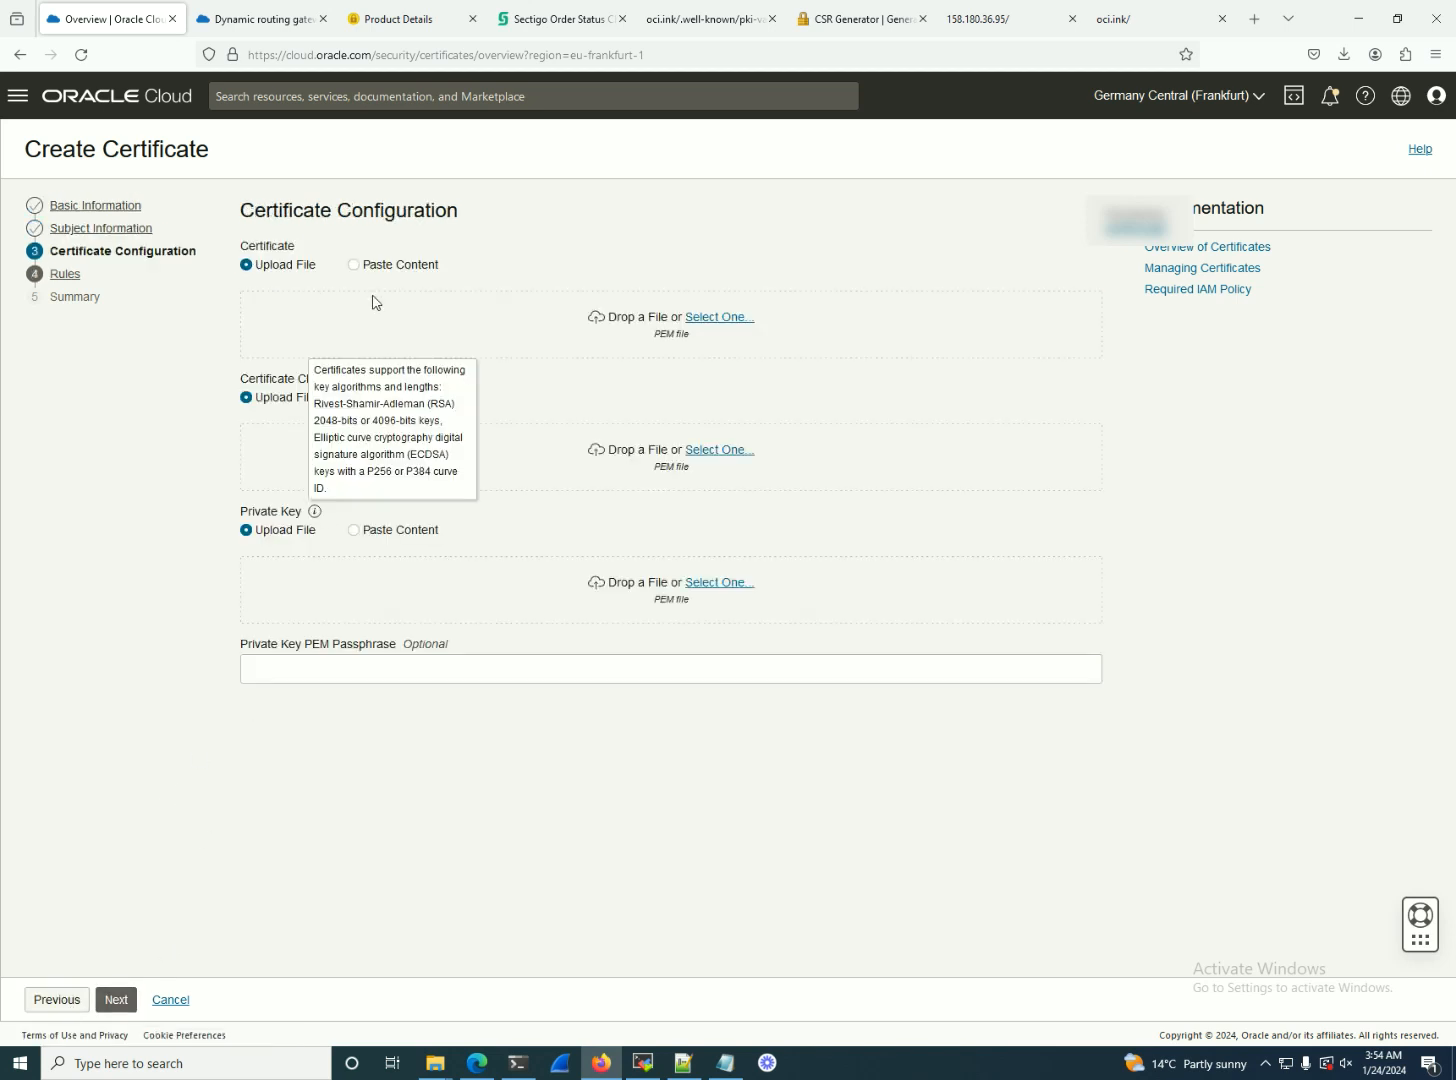
- Review the SSL provider's installation instructions and locate the downloaded oci.ink certificate files and private key in File Explorer
{"action": "left_click", "coordinate": [403, 22]}
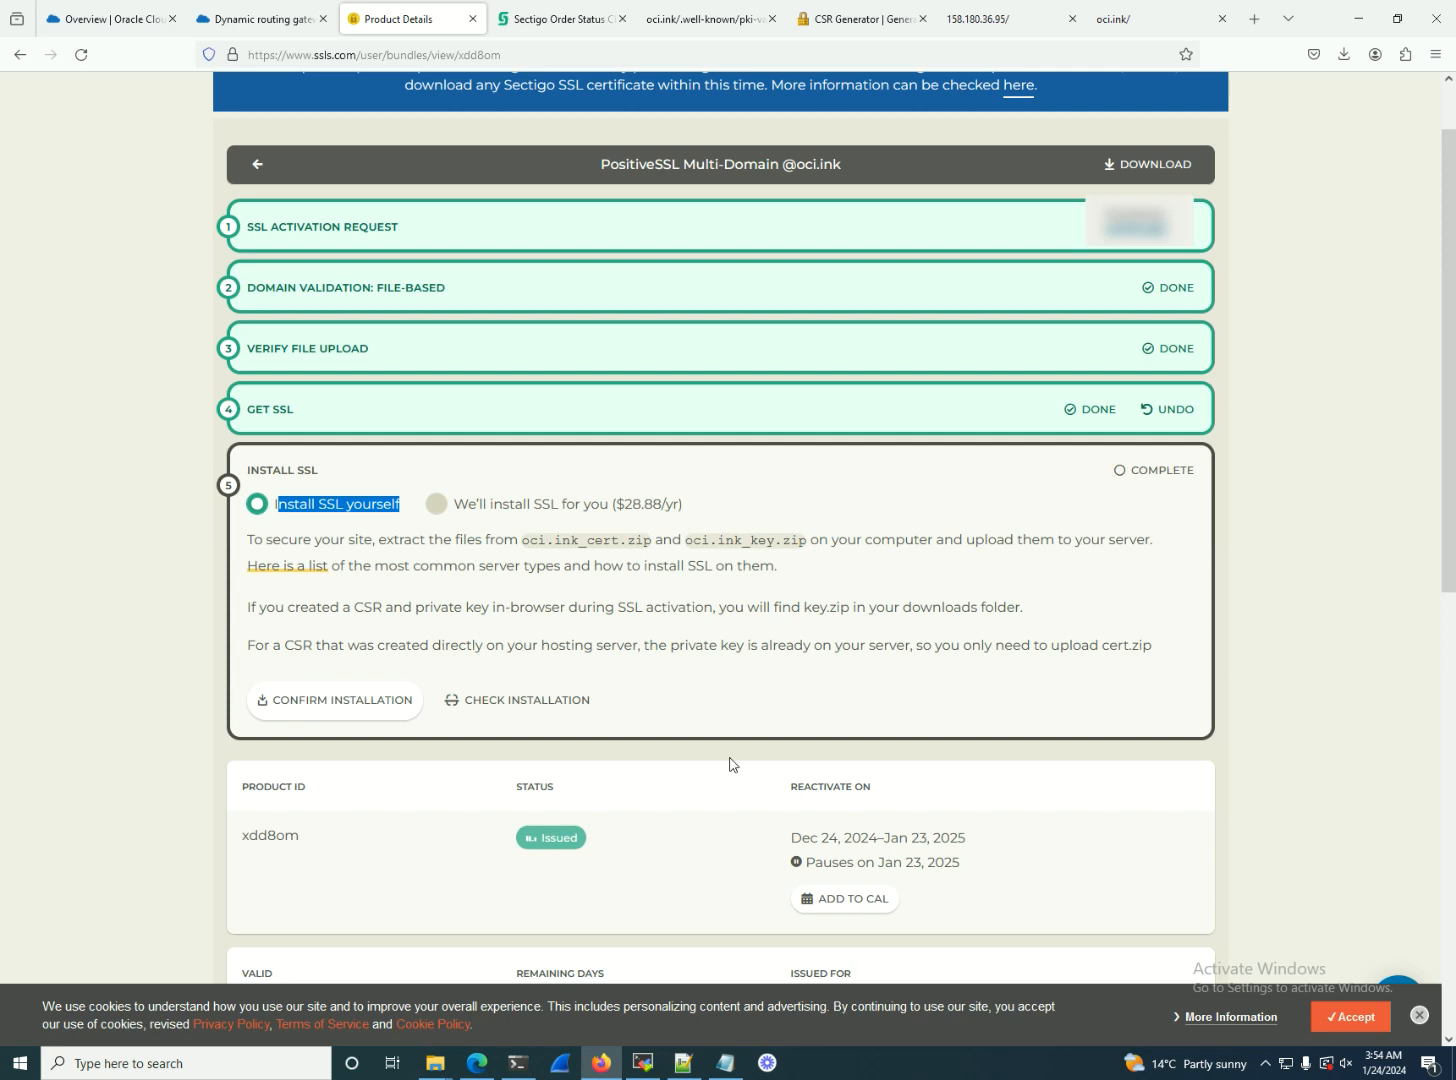
{"action": "left_click", "coordinate": [431, 1073]}
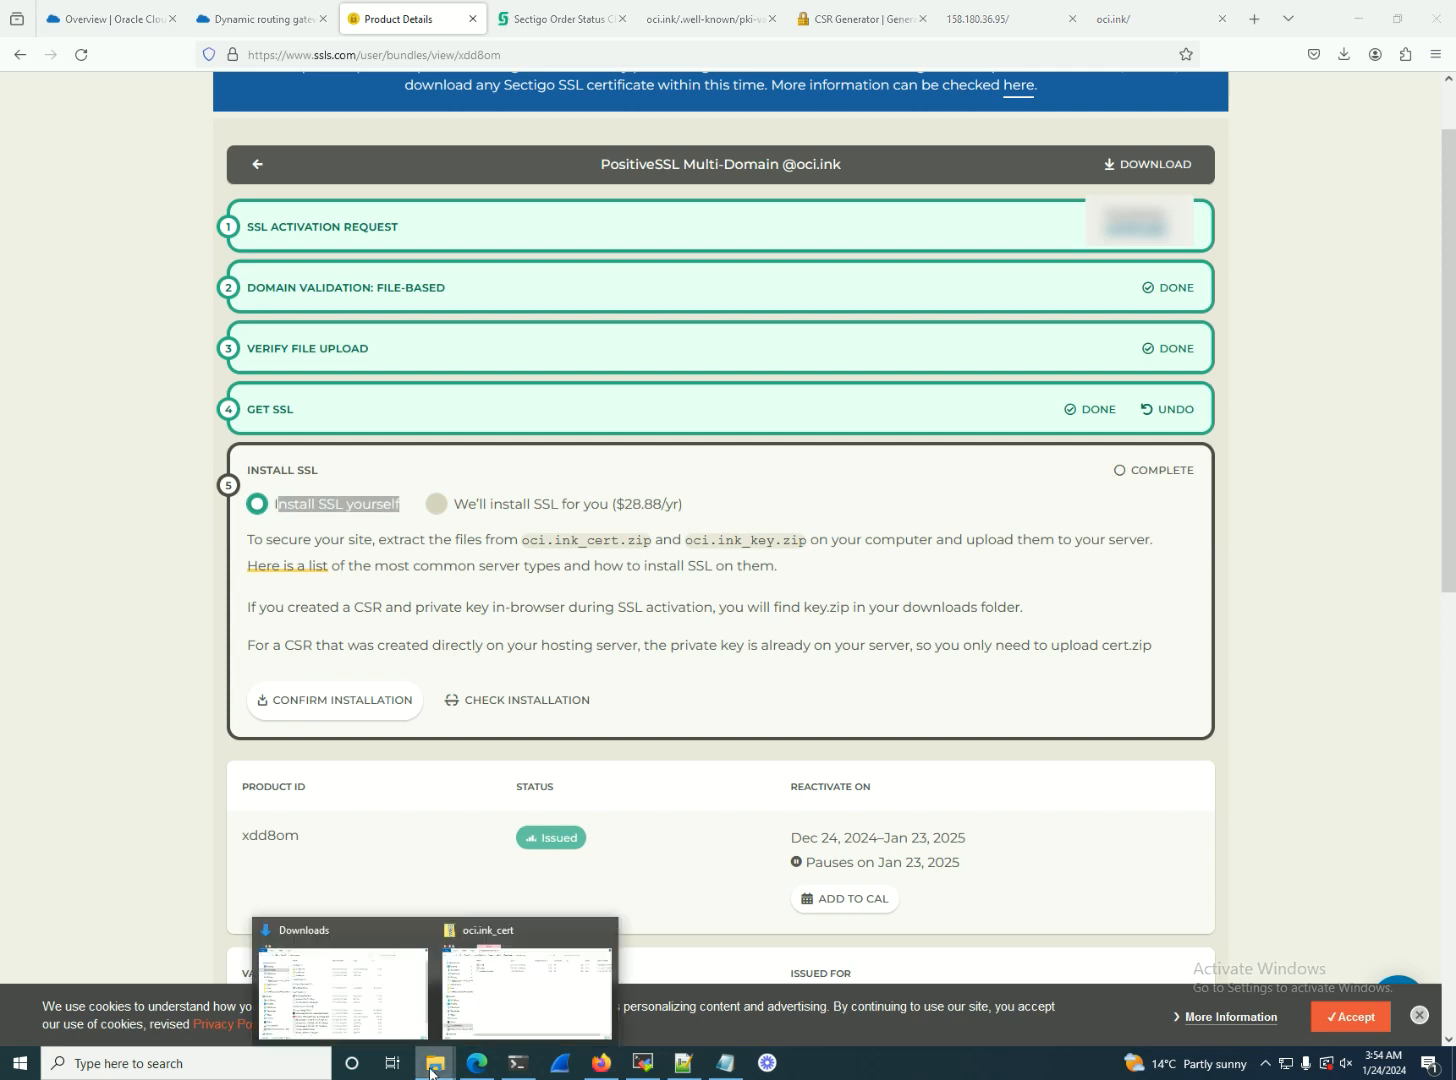
{"action": "left_click", "coordinate": [450, 1018]}
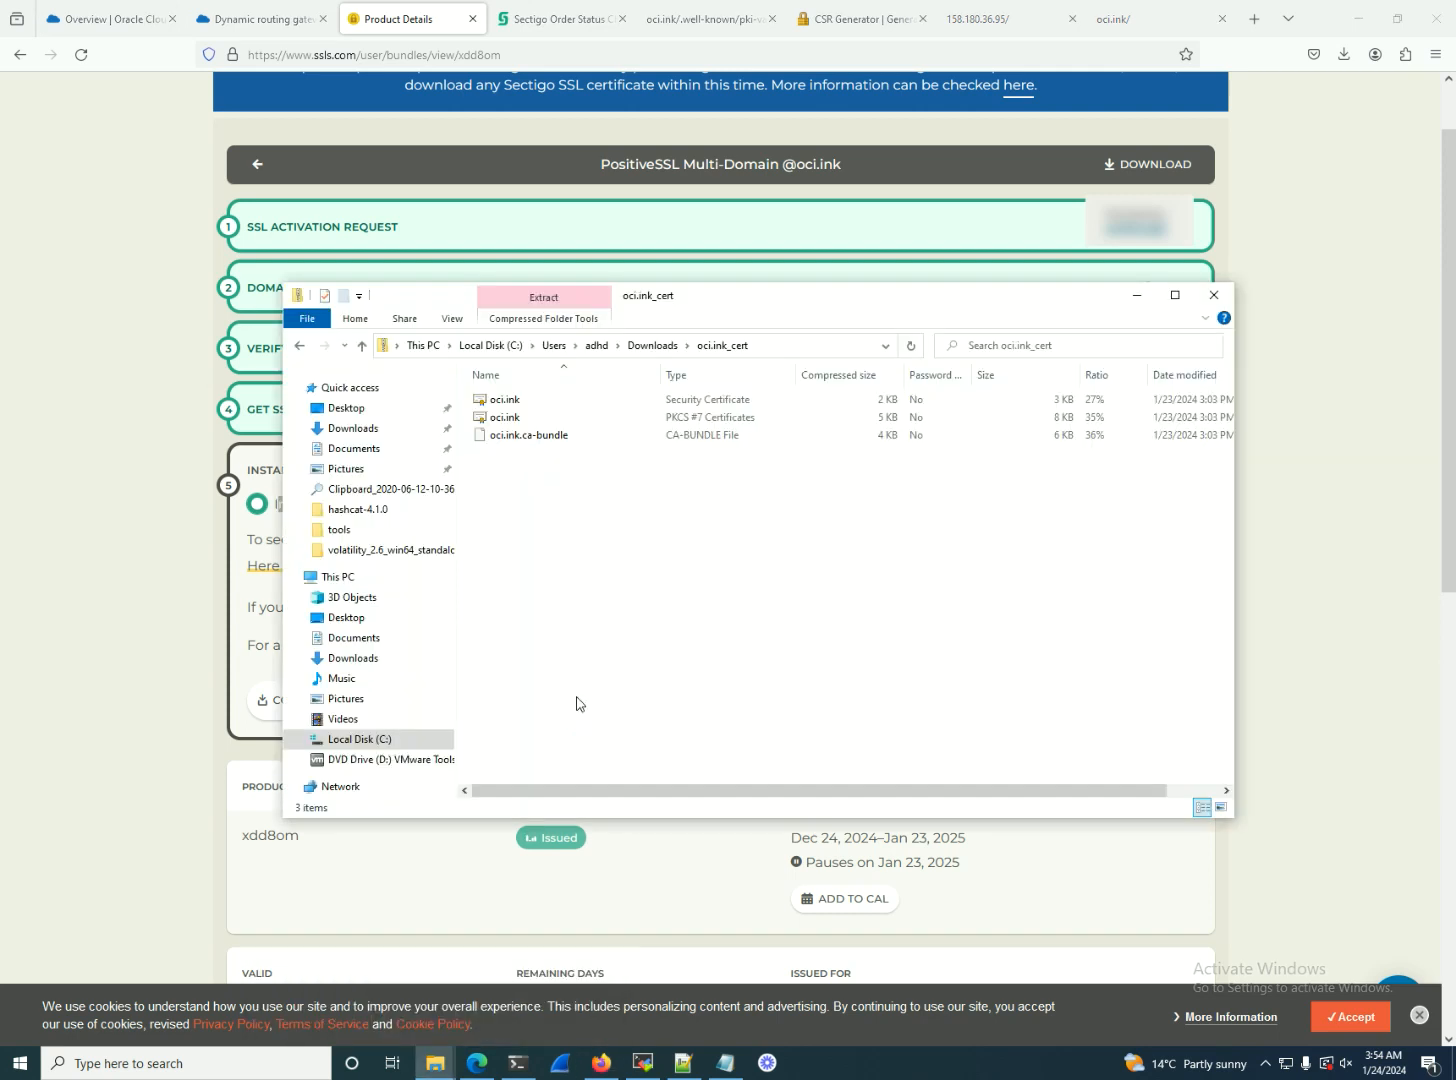
{"action": "left_click", "coordinate": [653, 346]}
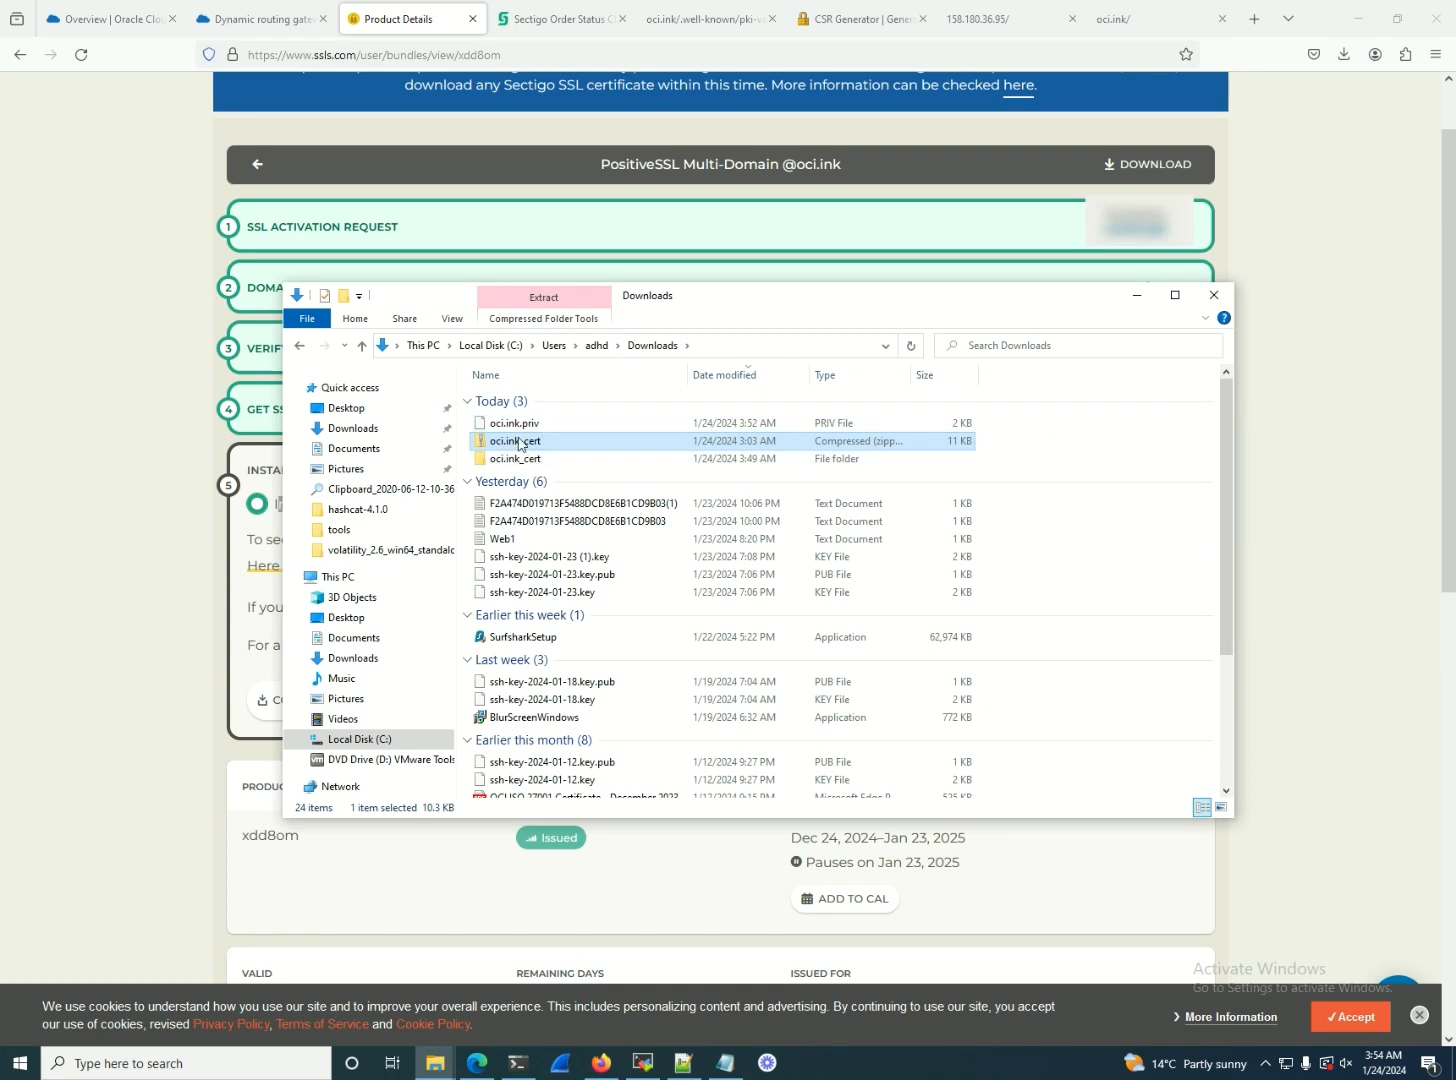
{"action": "left_click", "coordinate": [541, 461]}
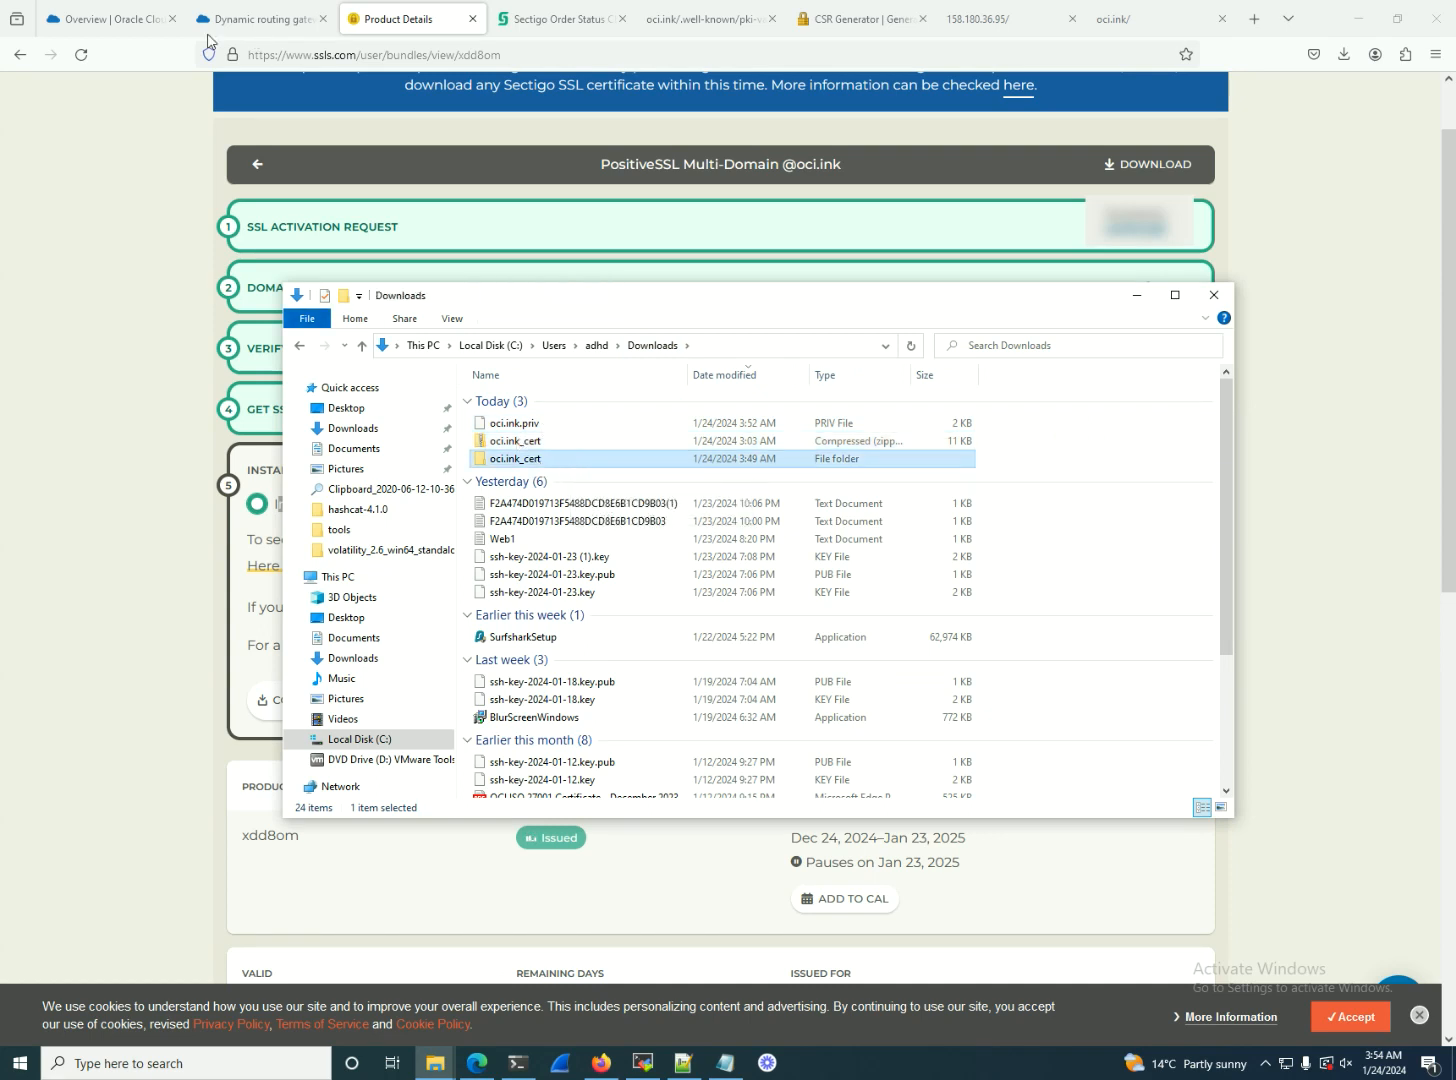
- Back in Oracle Cloud, upload the oci.ink security certificate file from the oci.ink_cert folder as the certificate
{"action": "left_click", "coordinate": [137, 27]}
{"action": "left_click", "coordinate": [688, 318]}
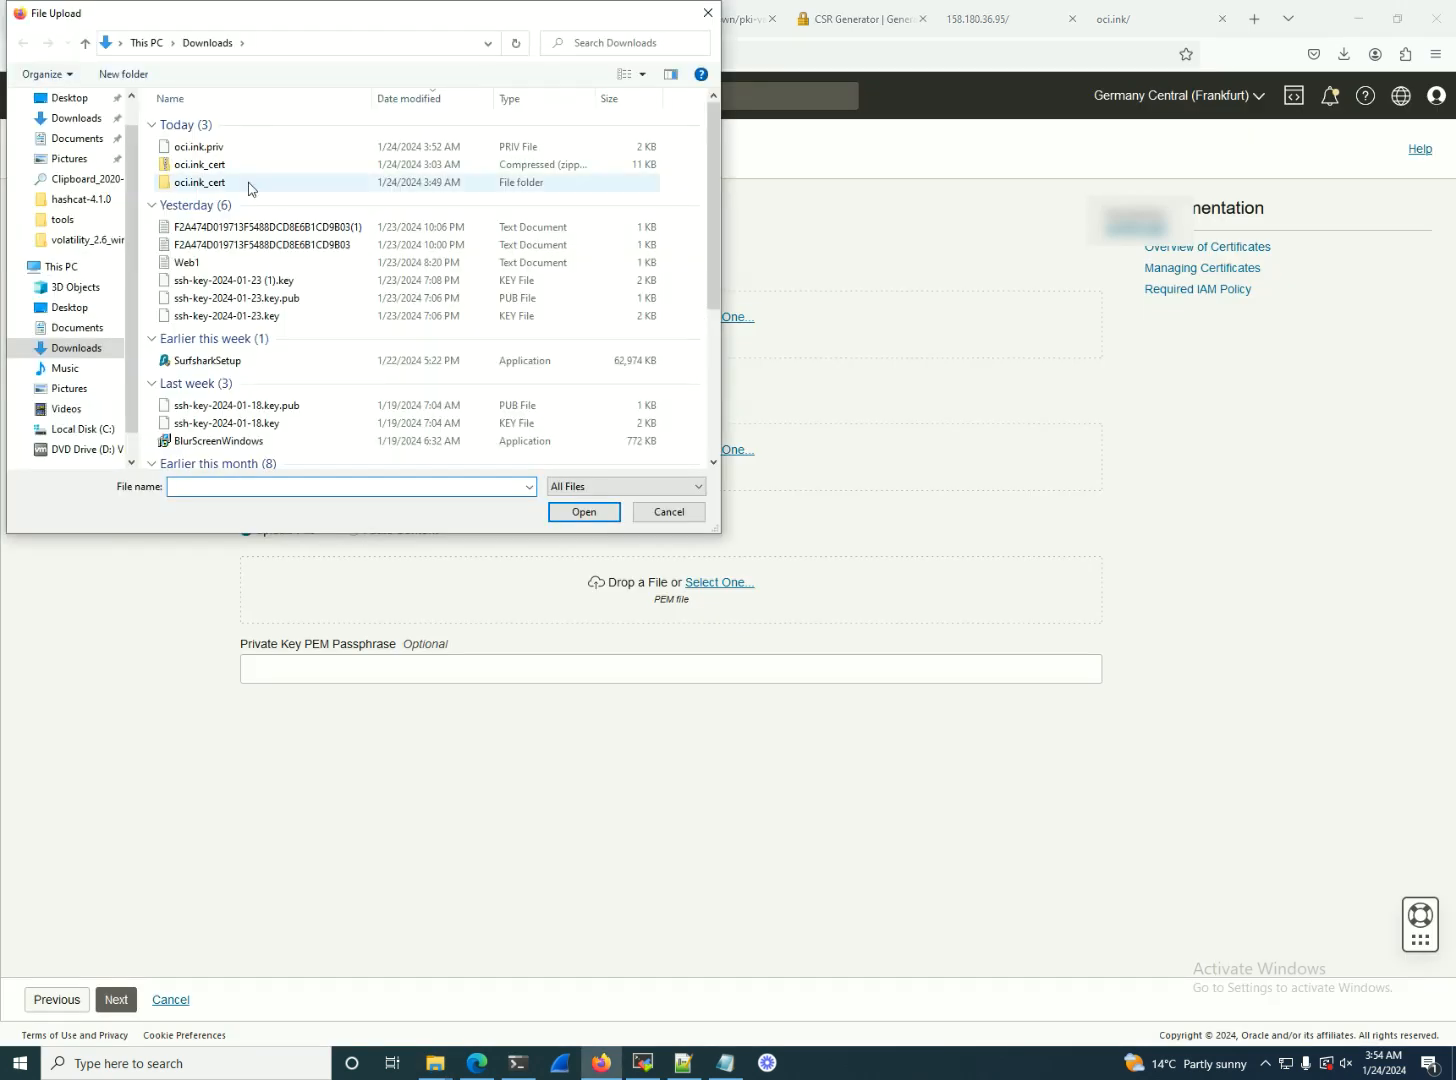
{"action": "double_click", "coordinate": [222, 184]}
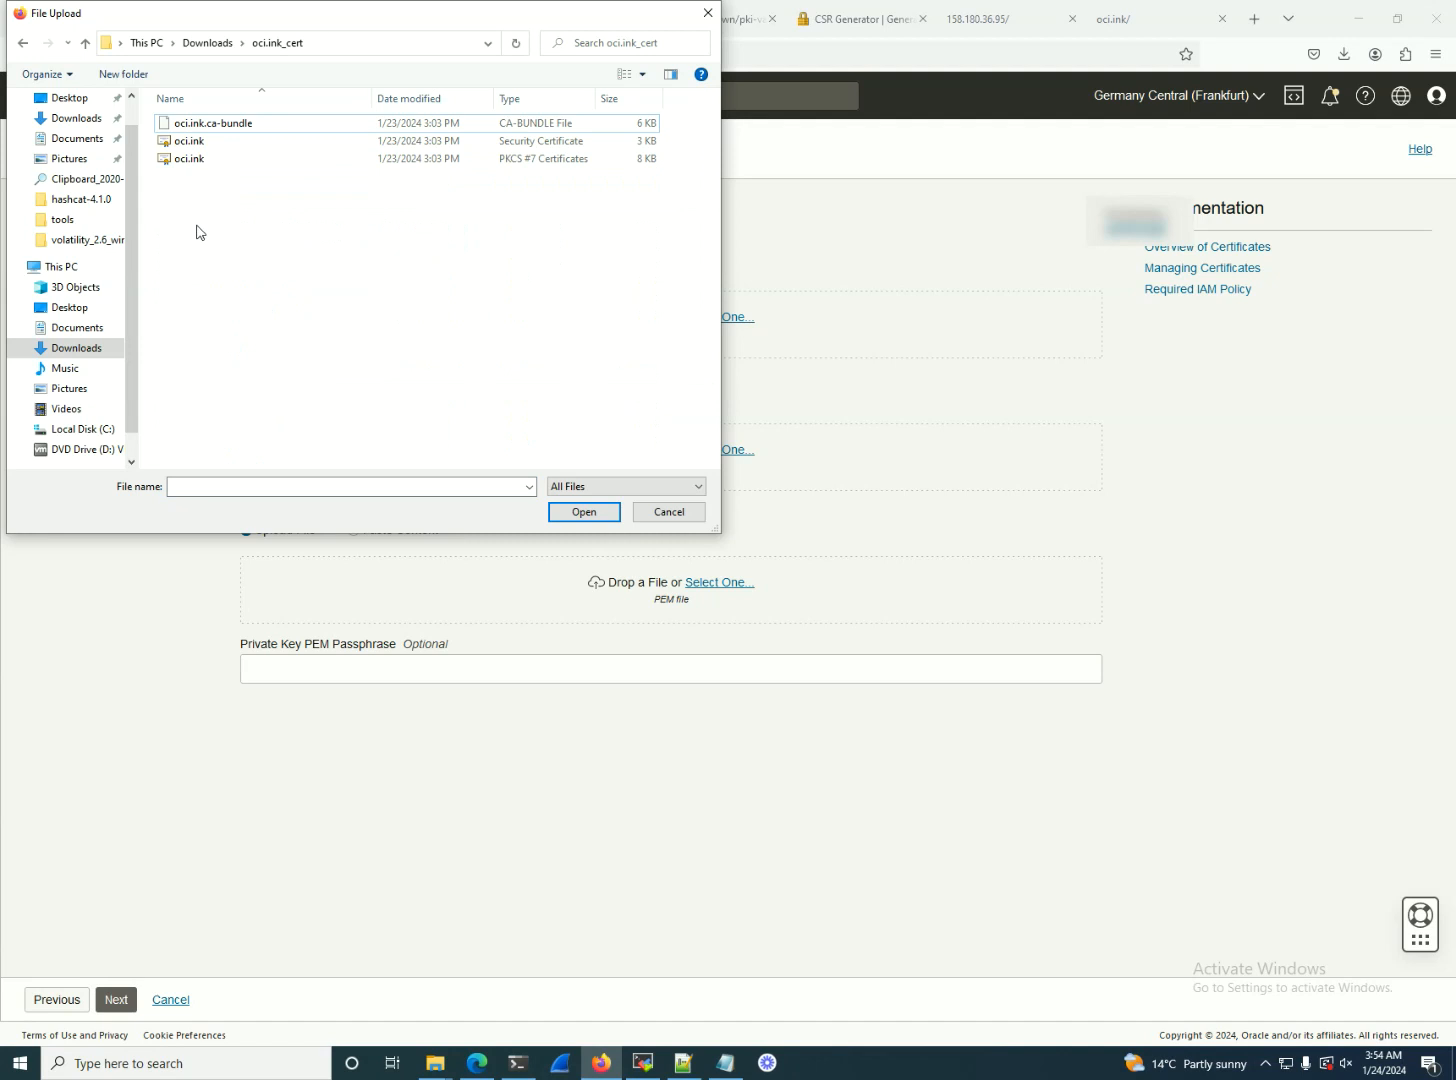
{"action": "left_click", "coordinate": [550, 144]}
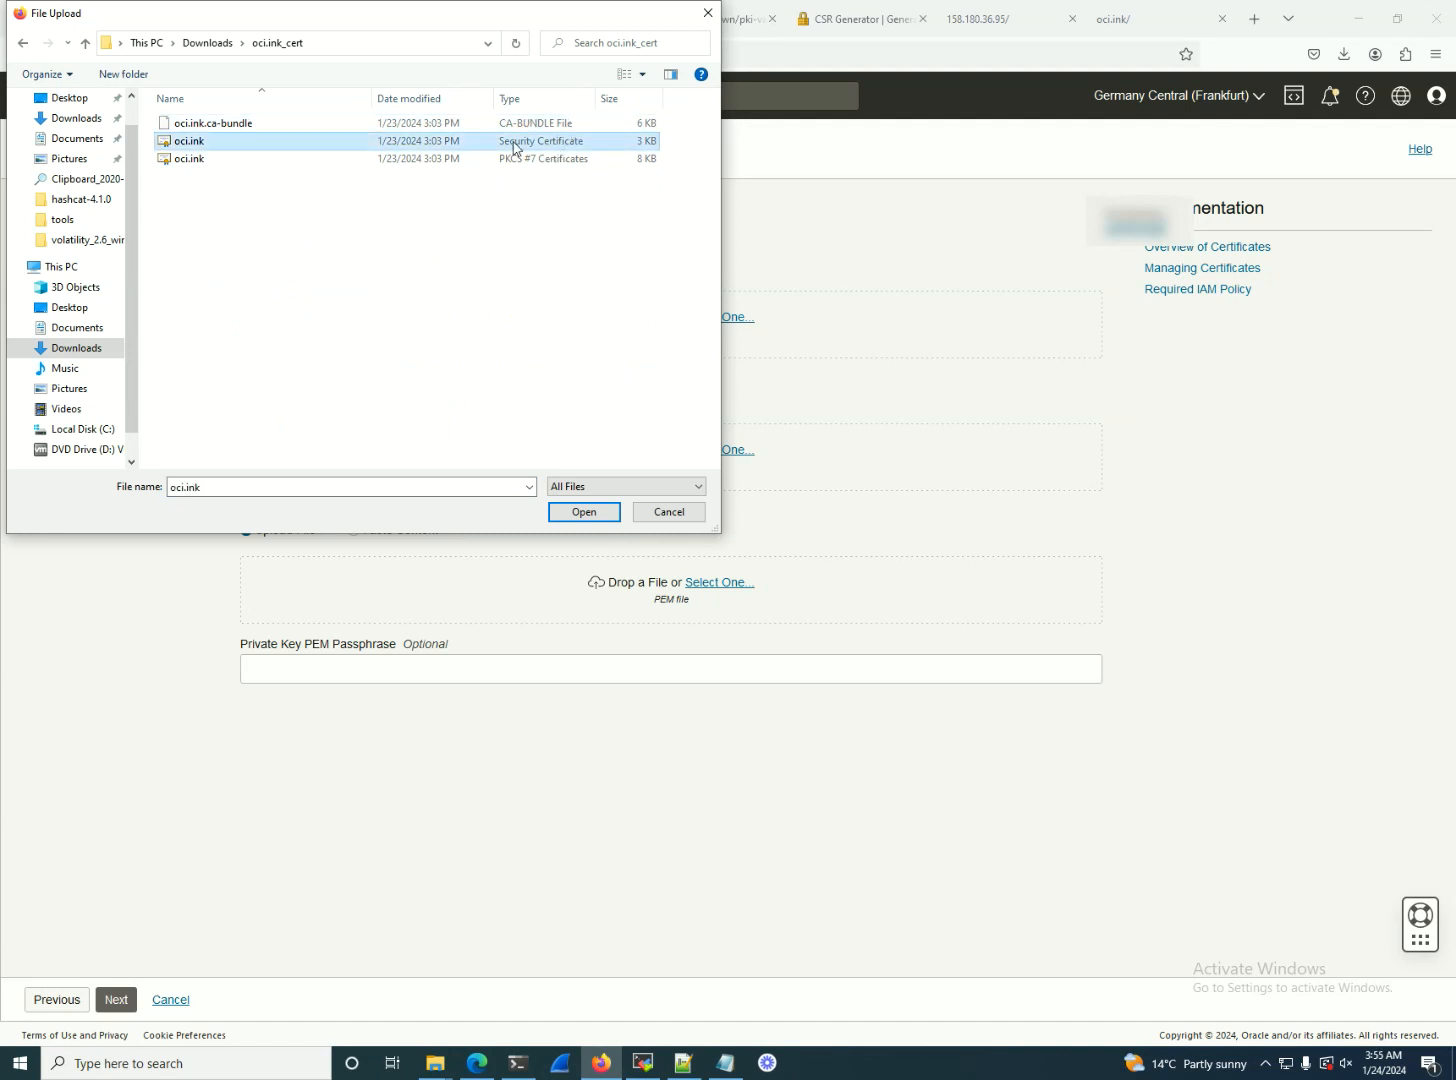
{"action": "double_click", "coordinate": [528, 142]}
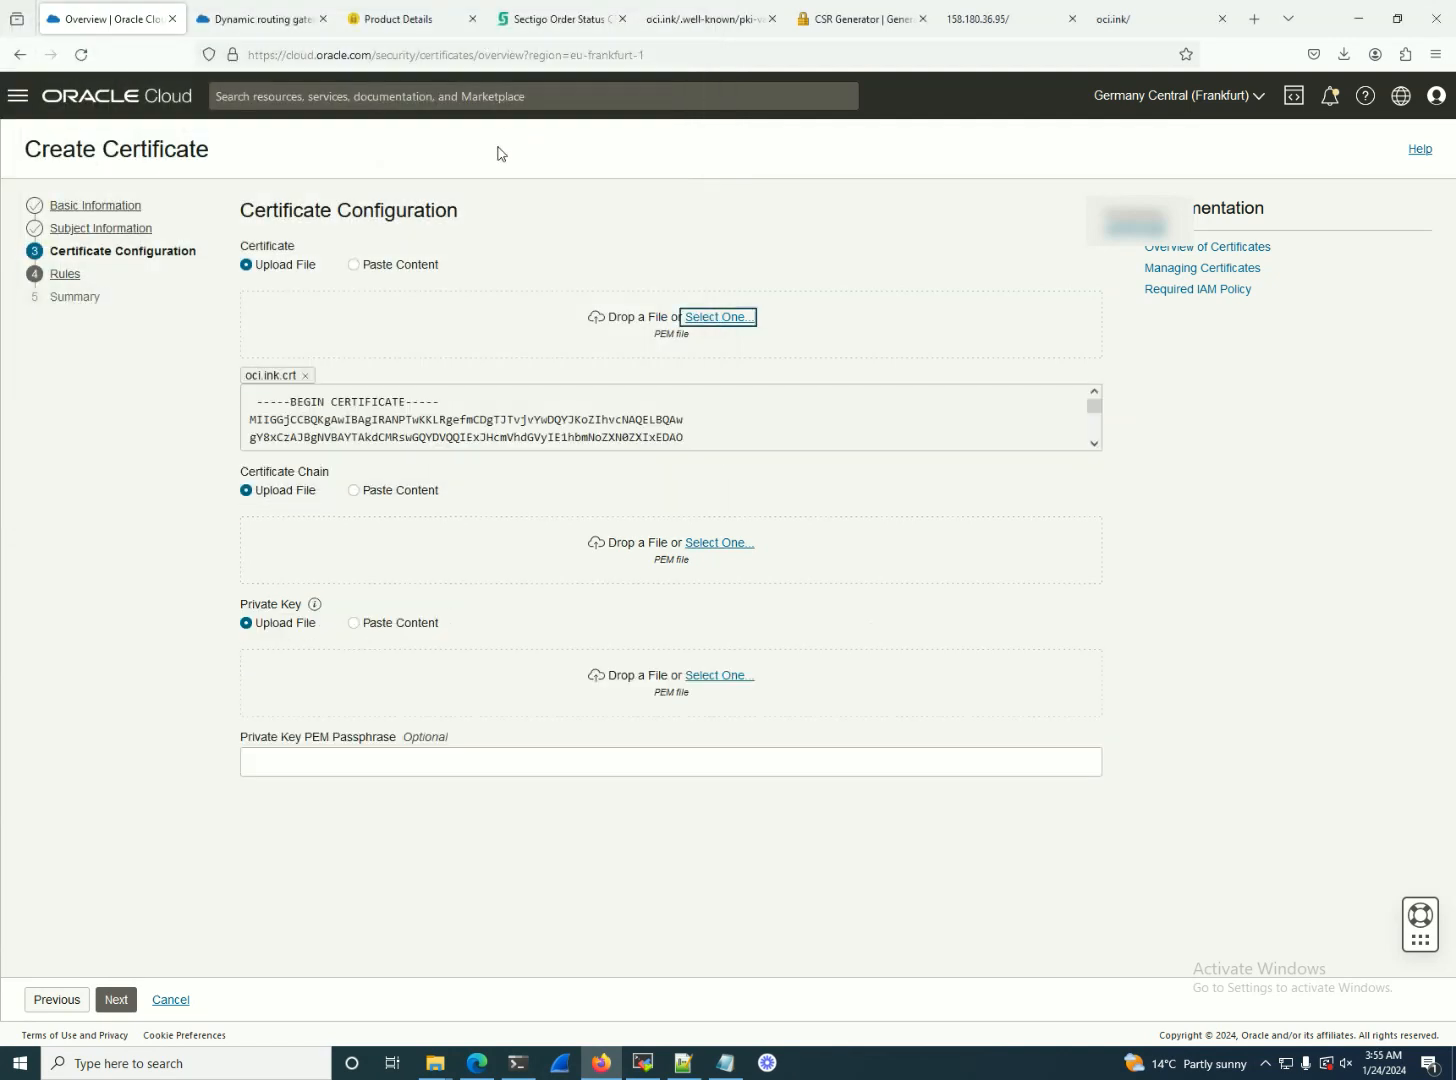
- Upload oci.ink.ca-bundle from the oci.ink_cert folder as the certificate chain
{"action": "left_click_drag", "start_coordinate": [348, 471], "coordinate": [241, 467]}
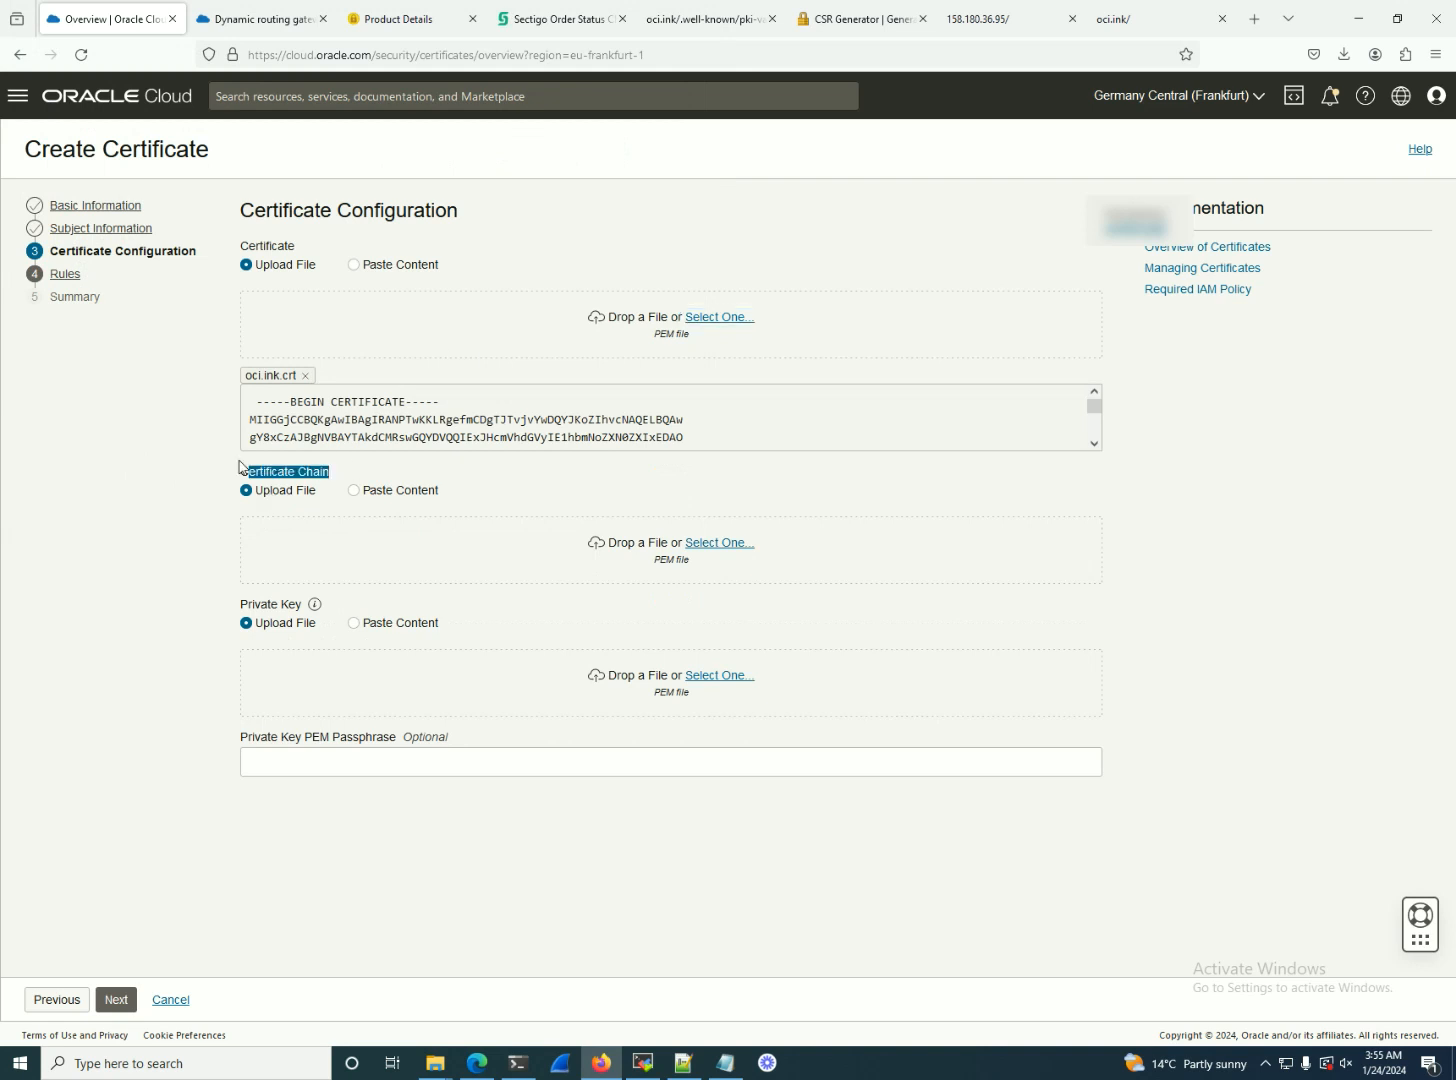
{"action": "left_click", "coordinate": [719, 542]}
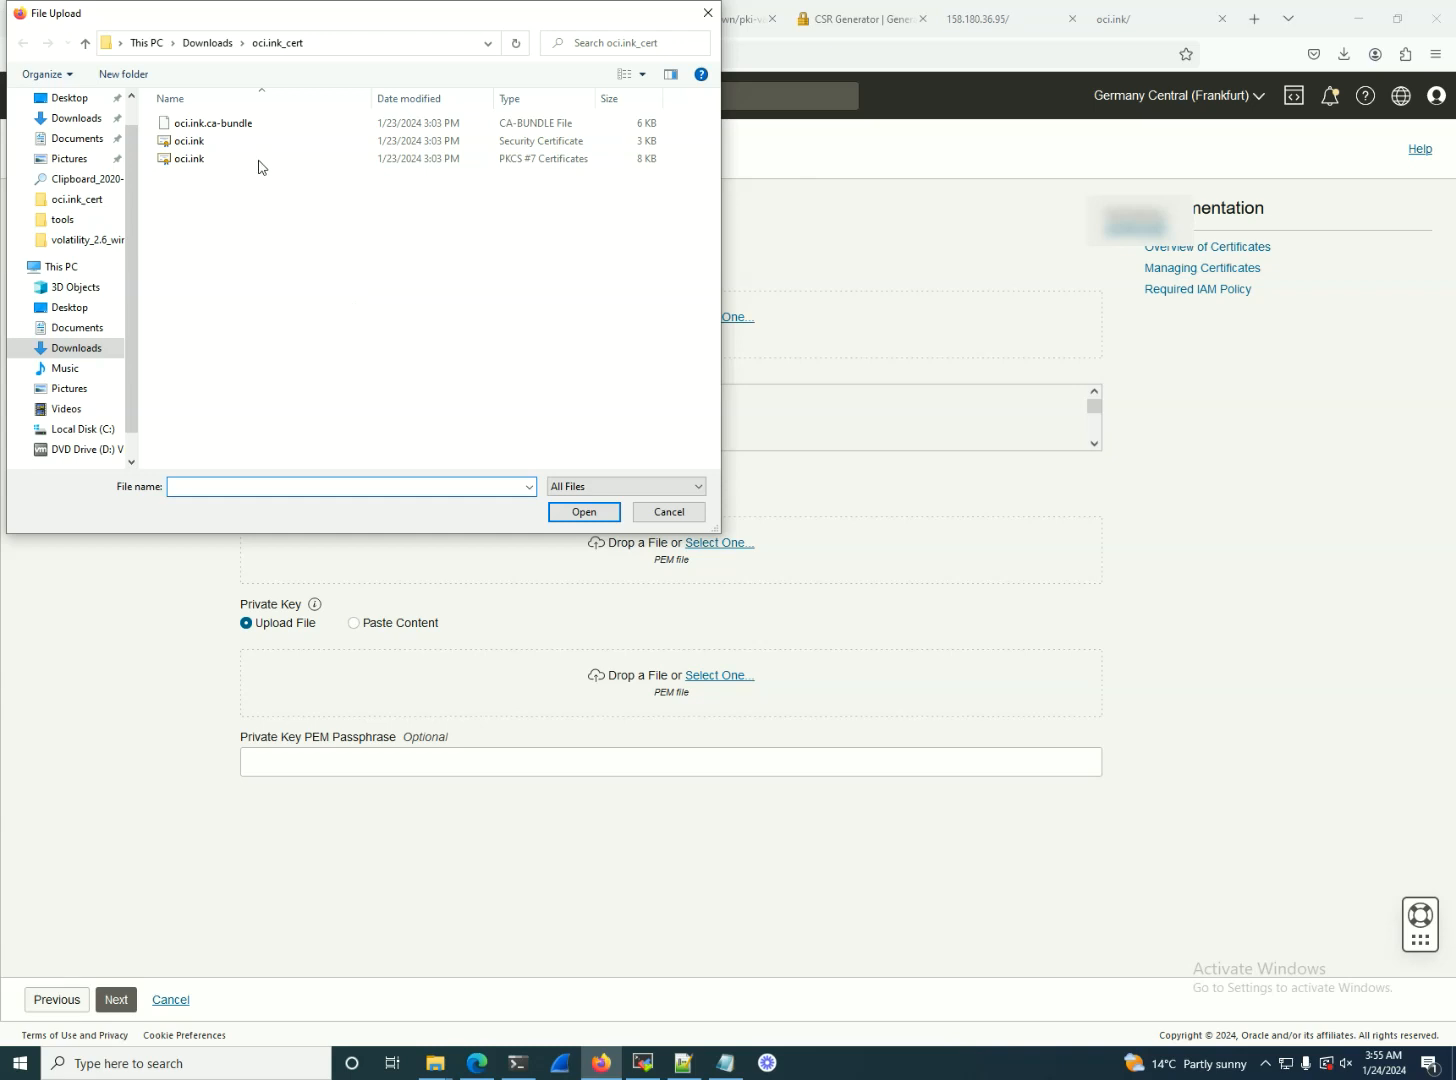
{"action": "left_click", "coordinate": [276, 127]}
{"action": "double_click", "coordinate": [276, 129]}
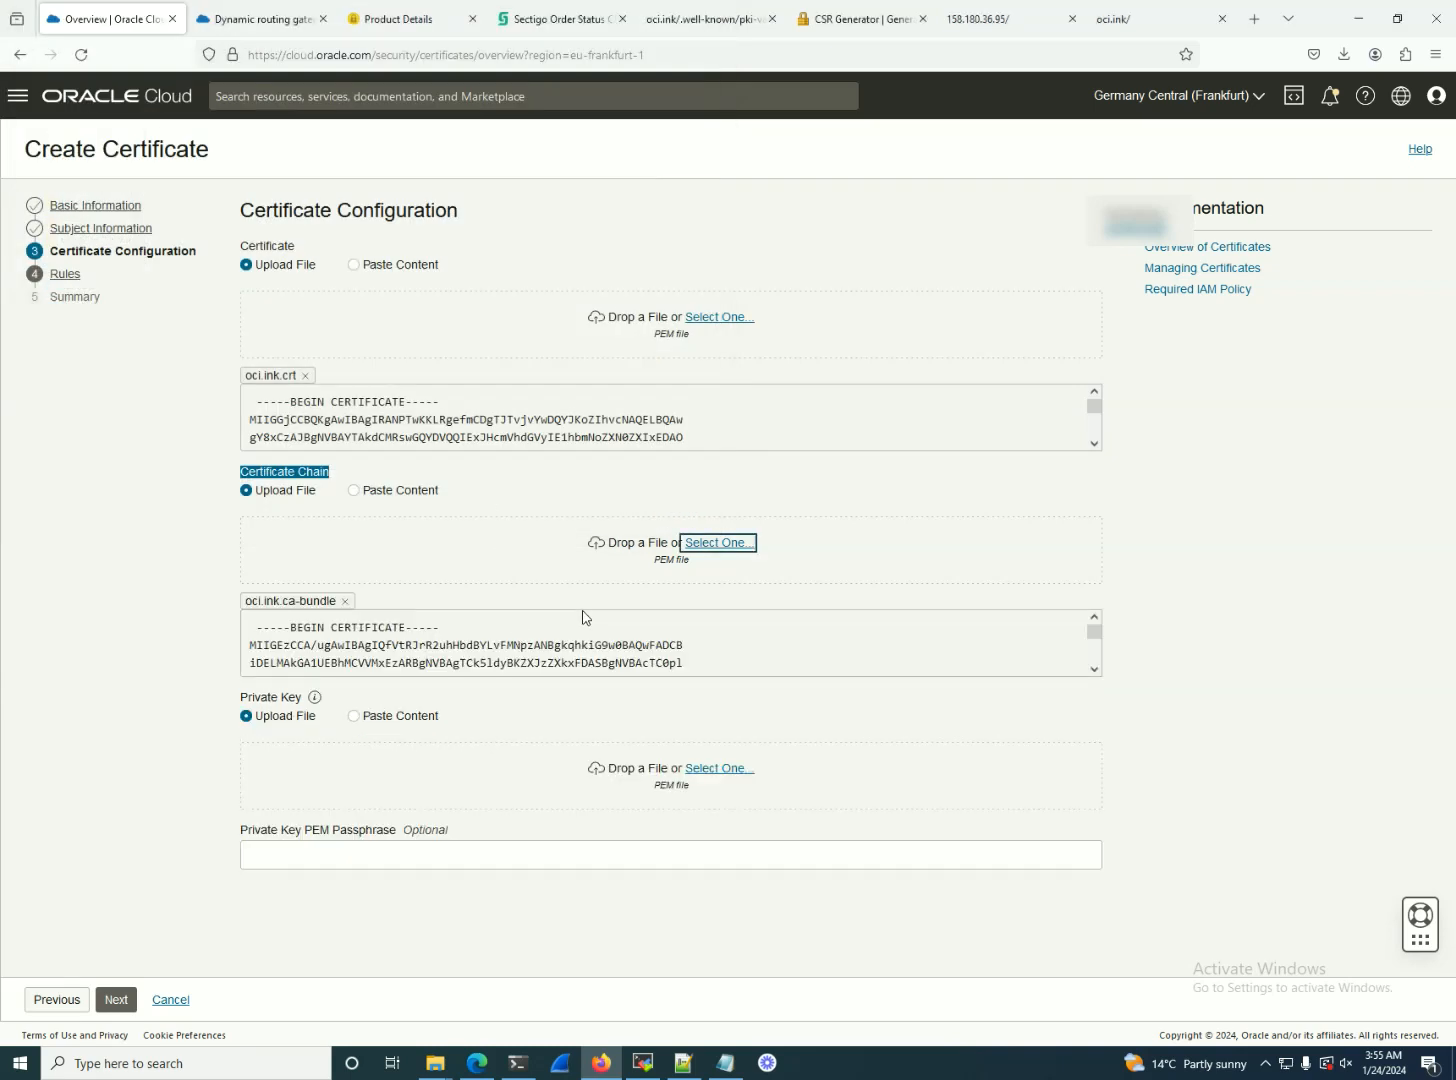
{"action": "scroll", "coordinate": [588, 617], "scroll_direction": "down", "scroll_amount": 2}
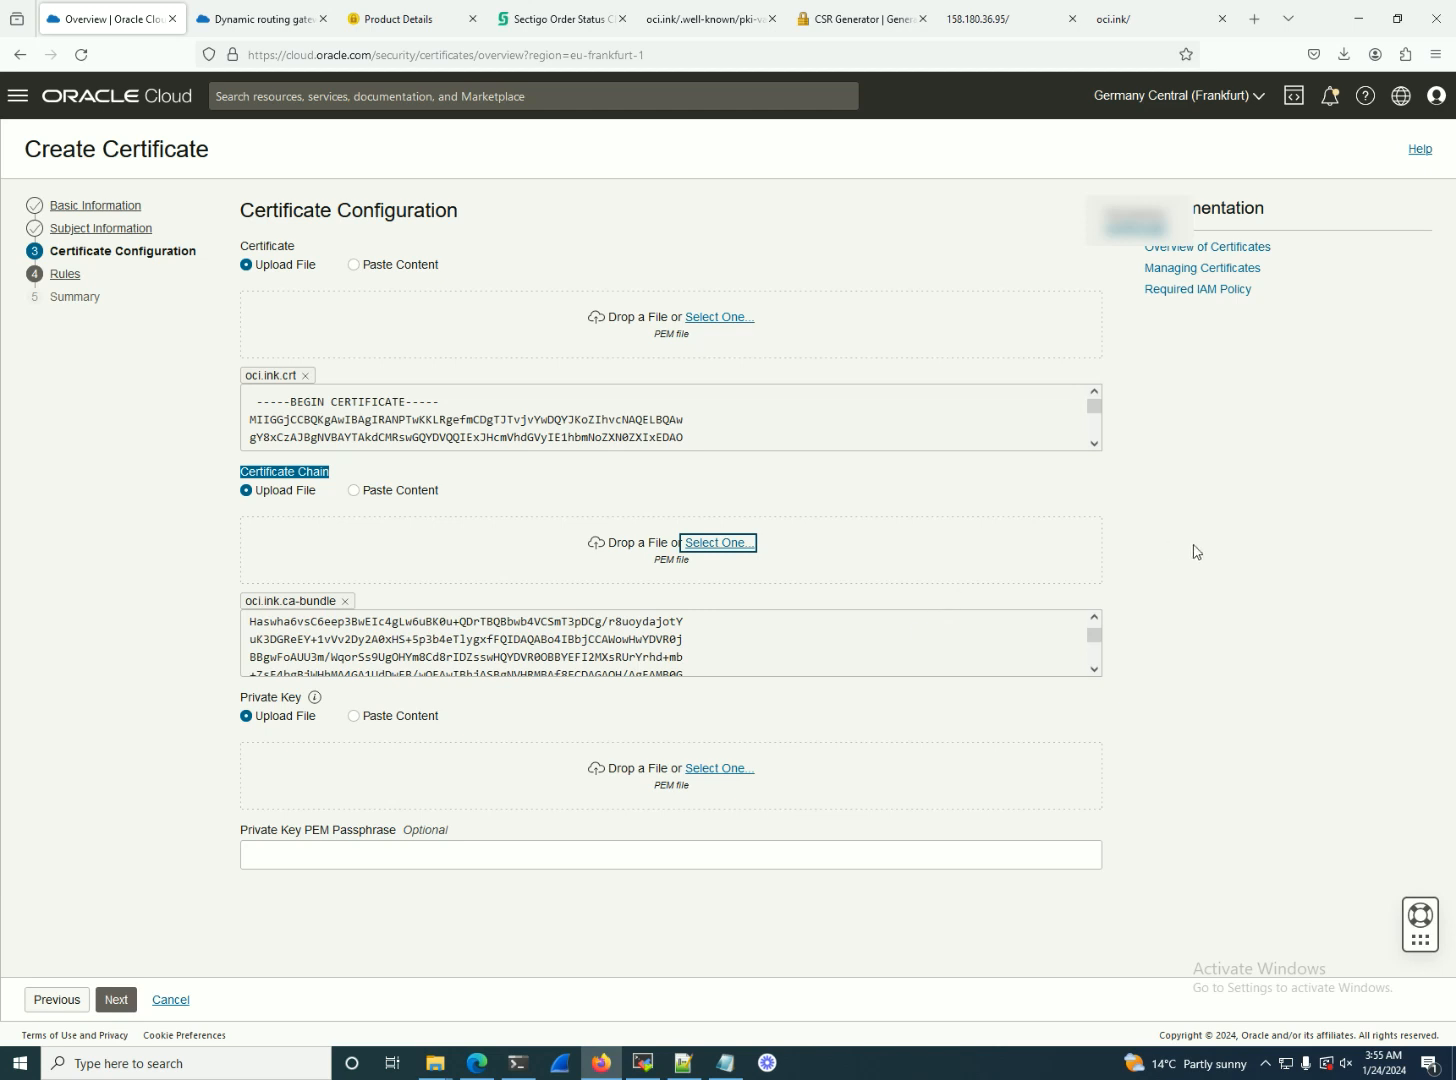
{"action": "left_click", "coordinate": [1136, 584]}
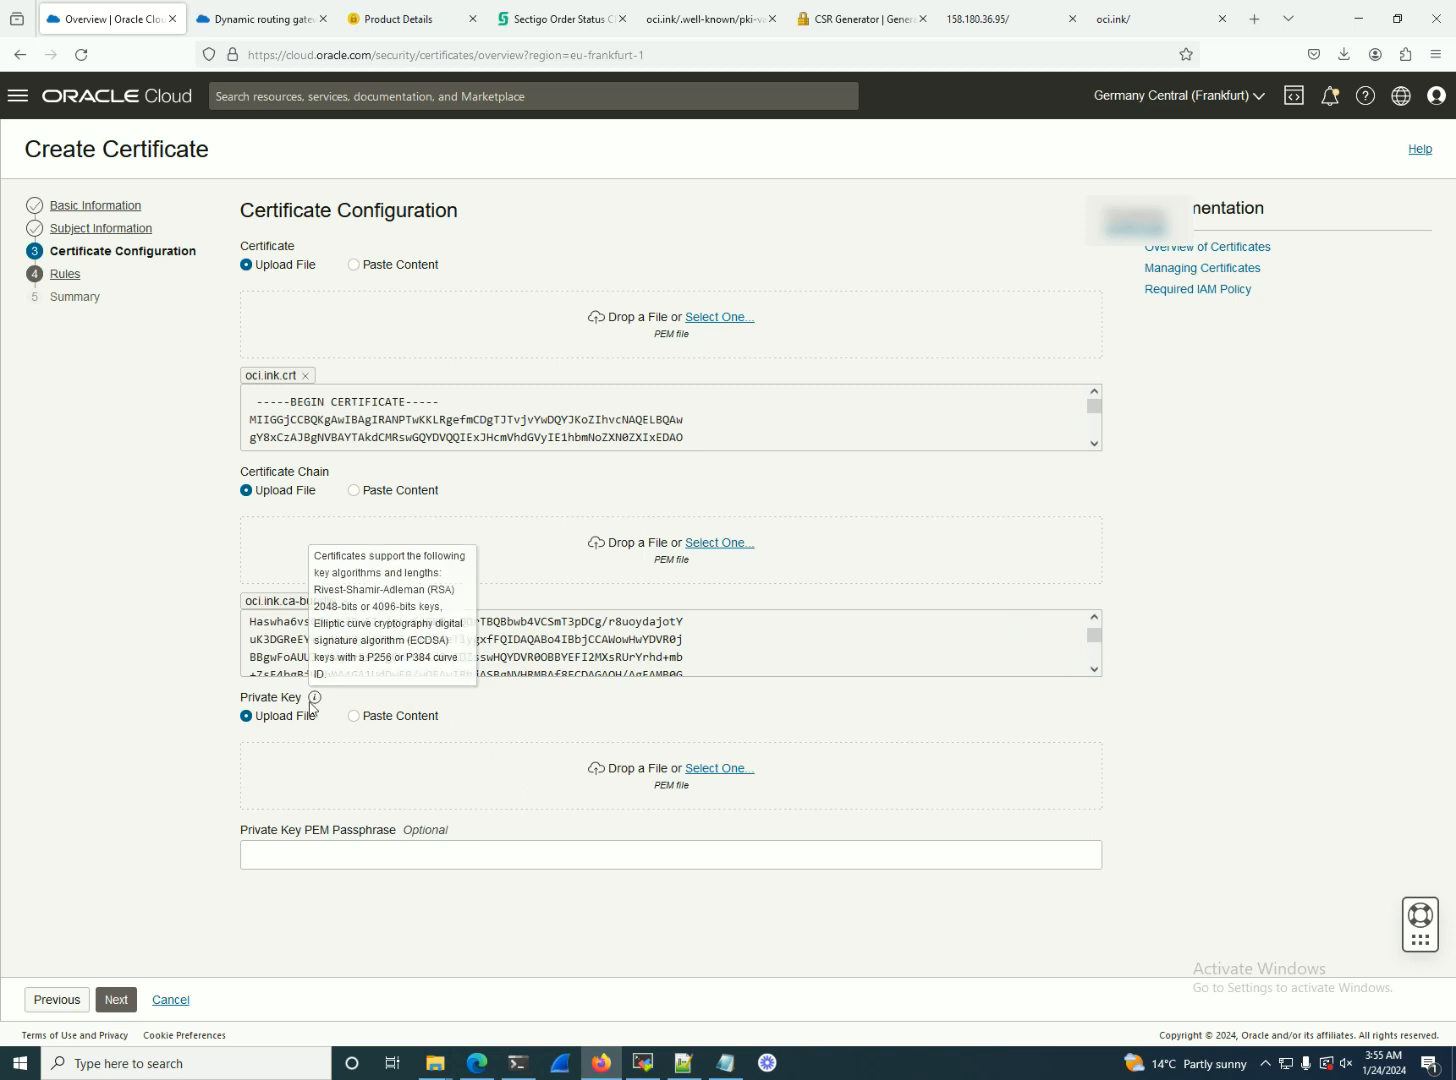
- Upload oci.ink.priv from the Downloads folder as the private key
{"action": "left_click", "coordinate": [719, 769]}
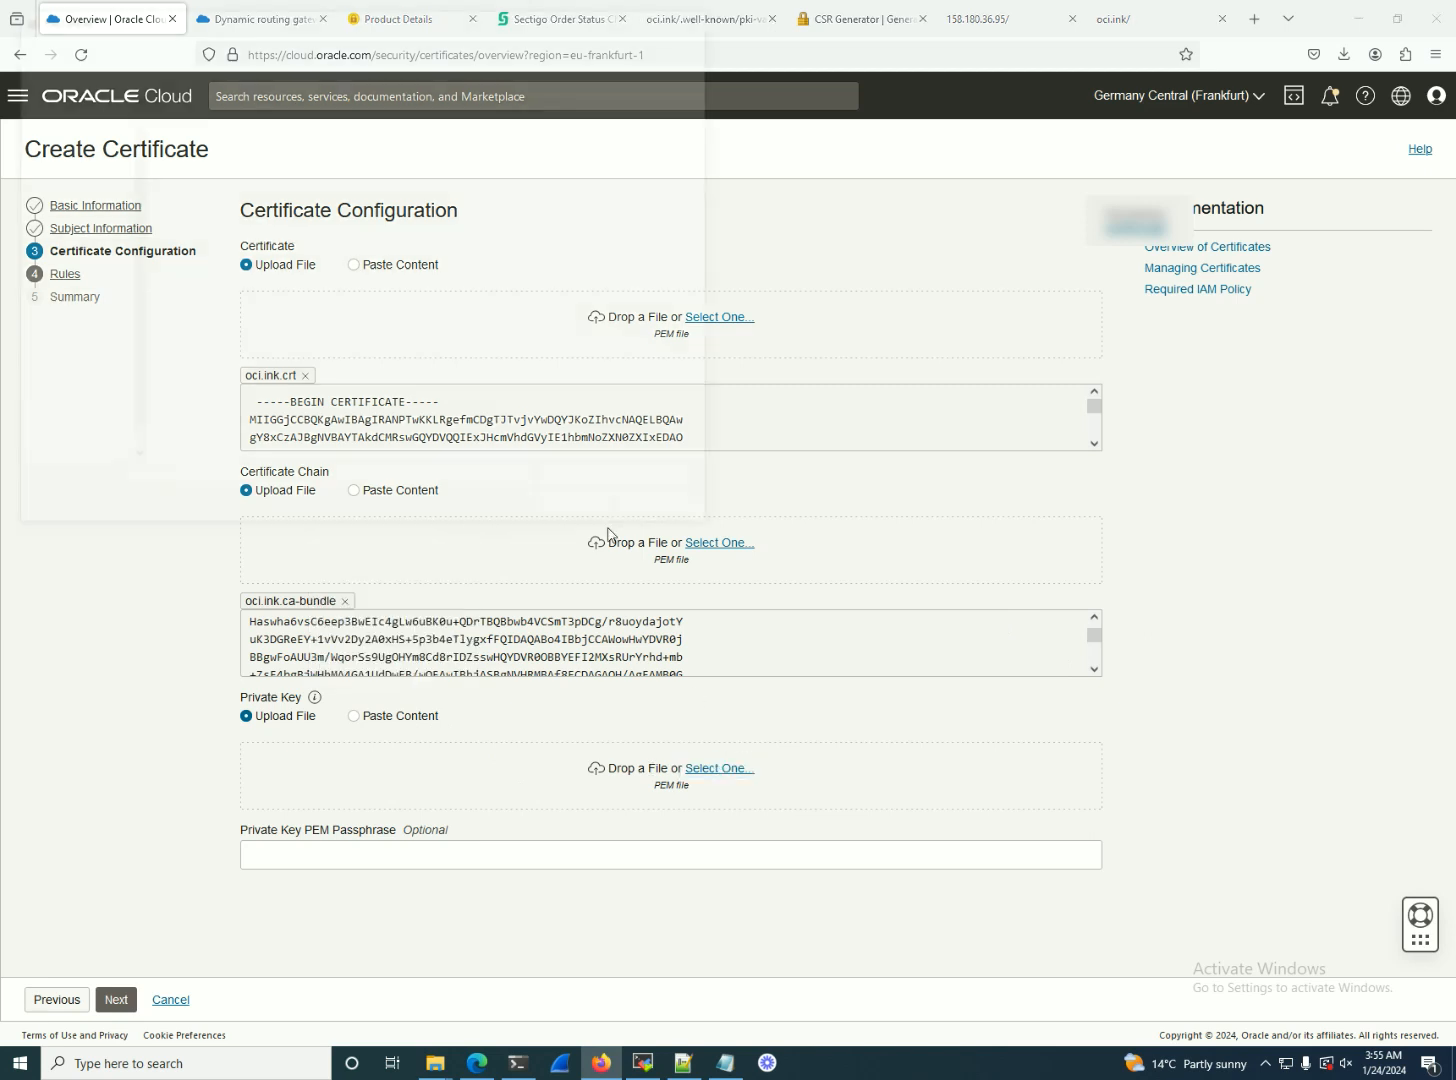
{"action": "left_click", "coordinate": [220, 44]}
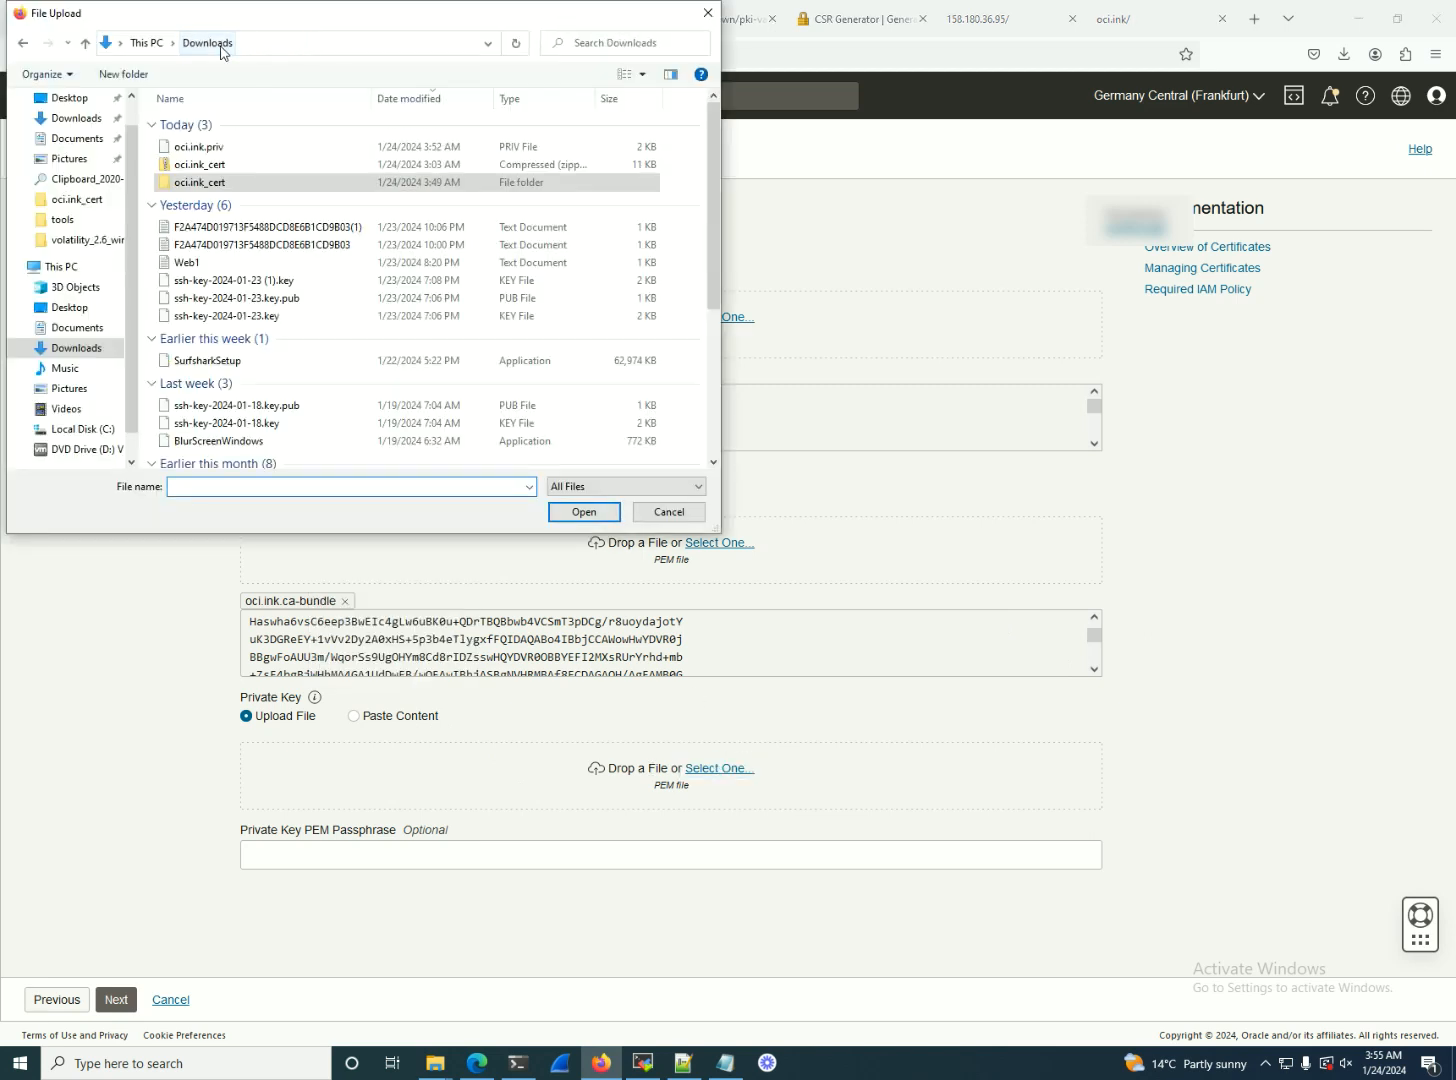
{"action": "left_click", "coordinate": [249, 148]}
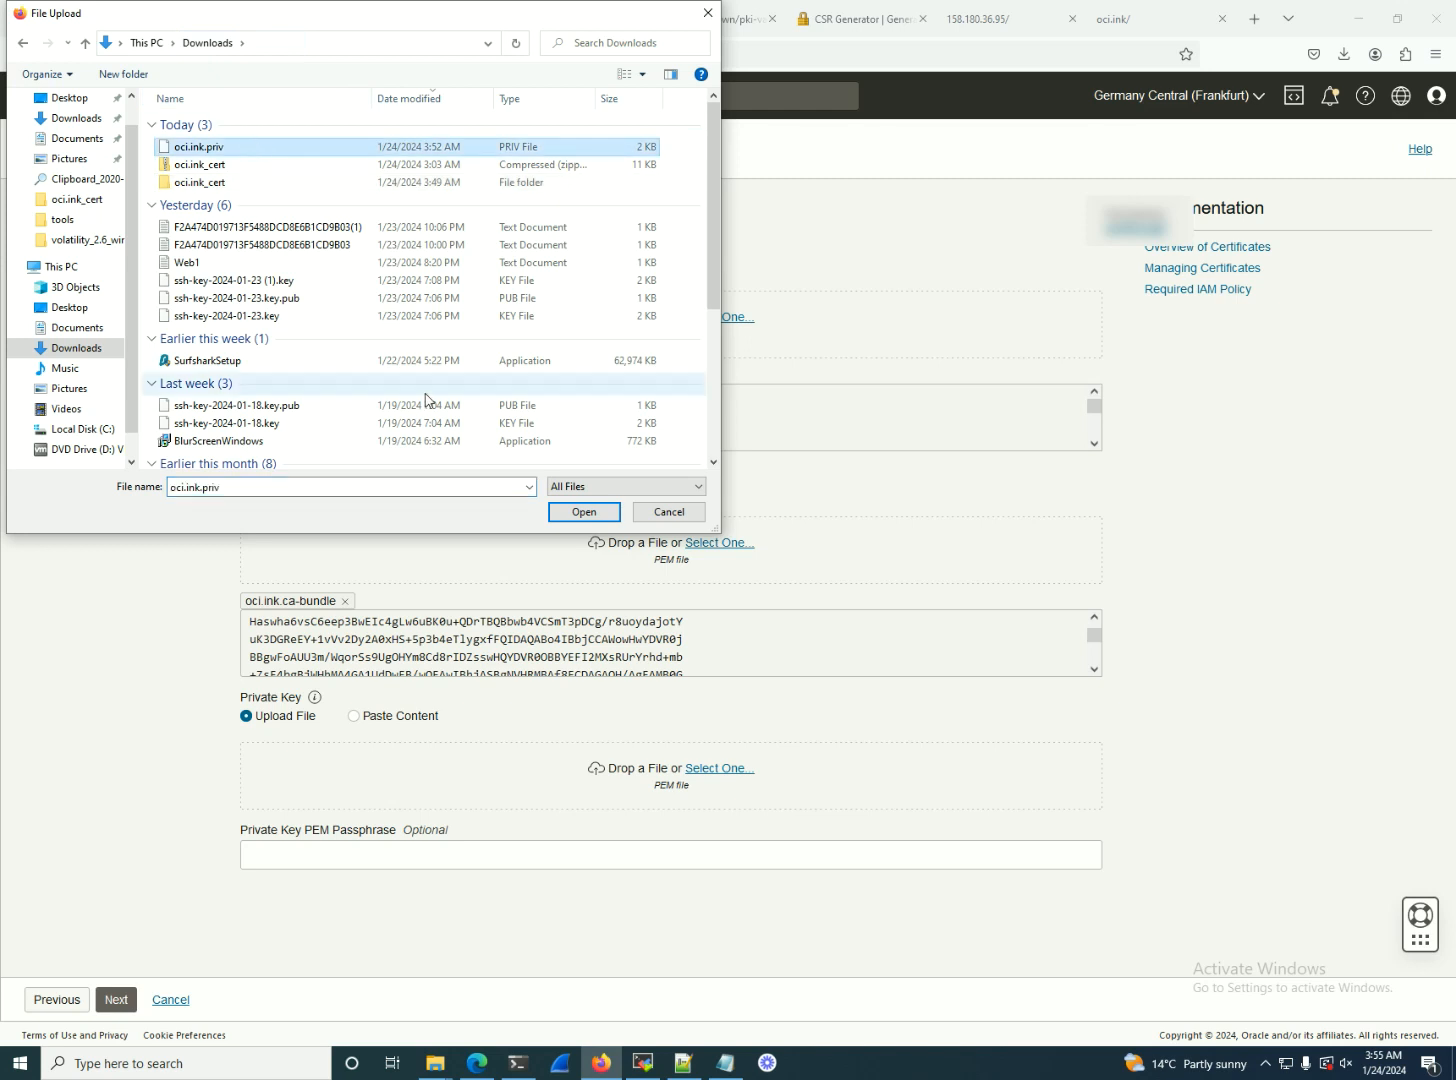
{"action": "left_click", "coordinate": [583, 513]}
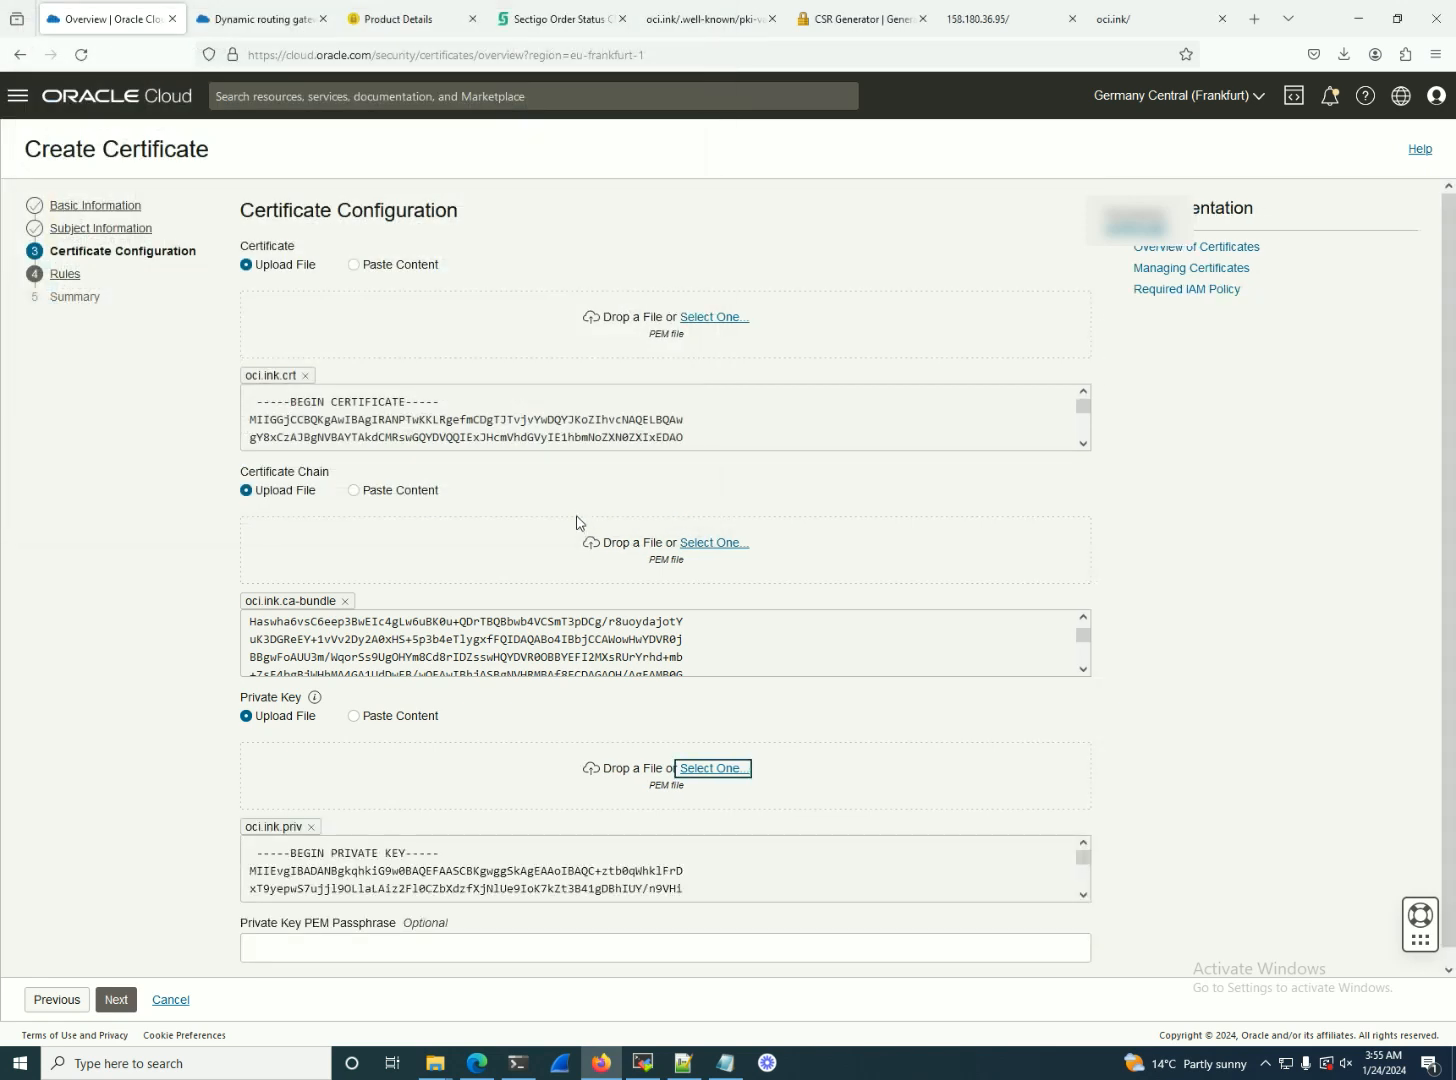
- Continue past the rules to the summary and try to create the certificate
{"action": "scroll", "coordinate": [538, 708], "scroll_direction": "down", "scroll_amount": 1}
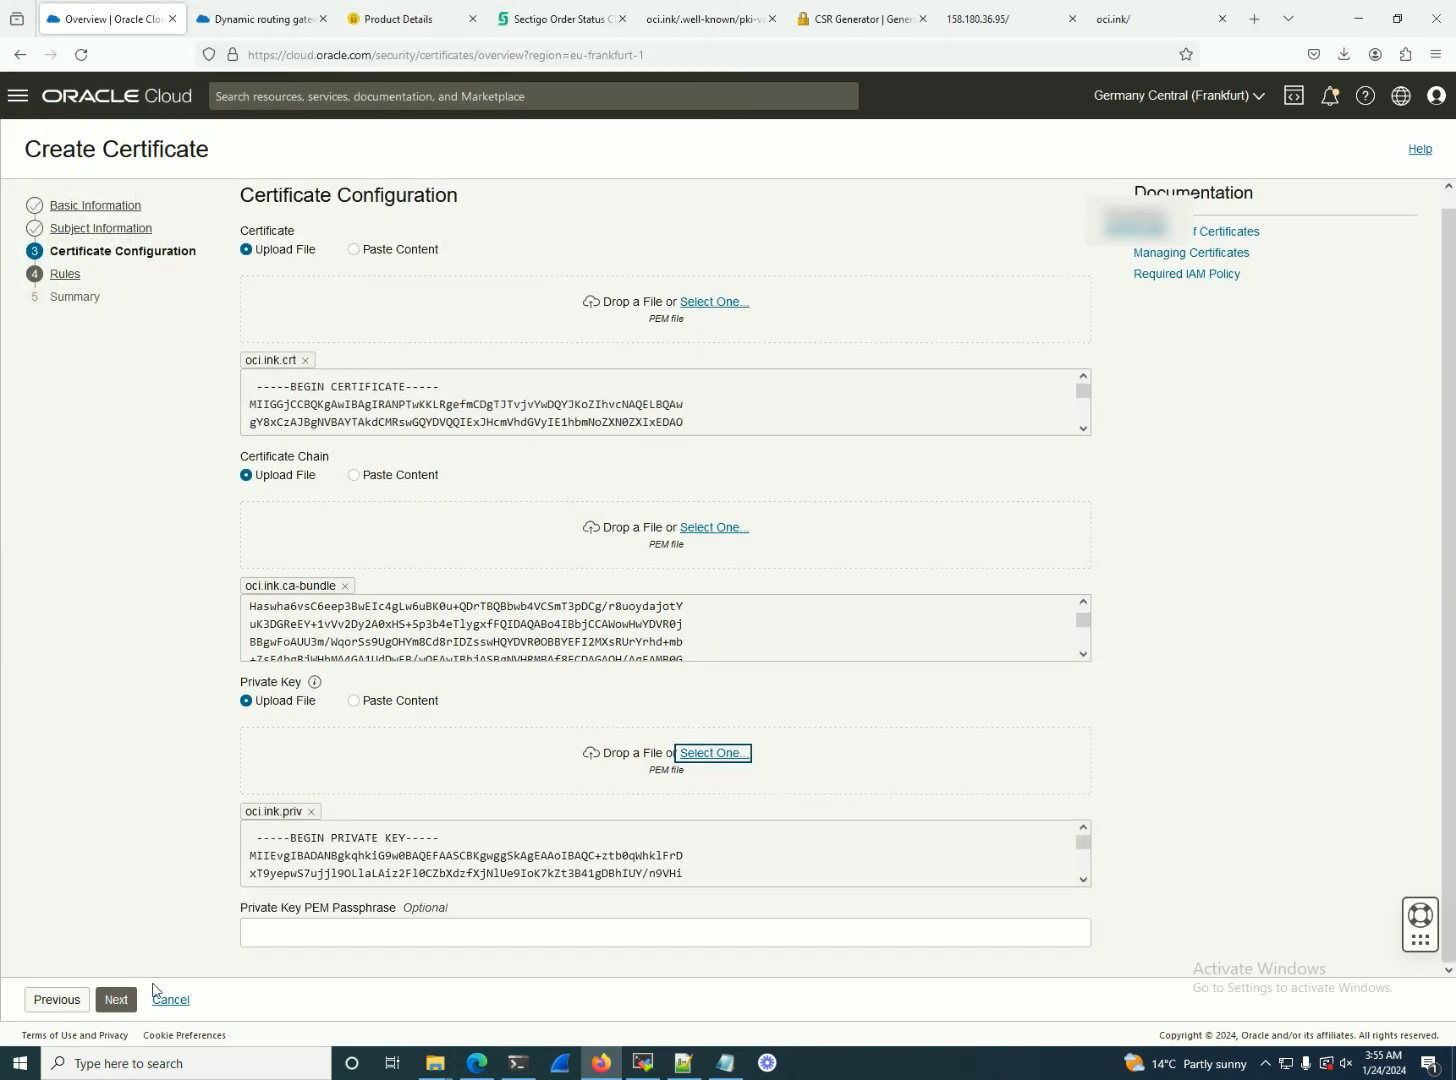
{"action": "left_click", "coordinate": [116, 999]}
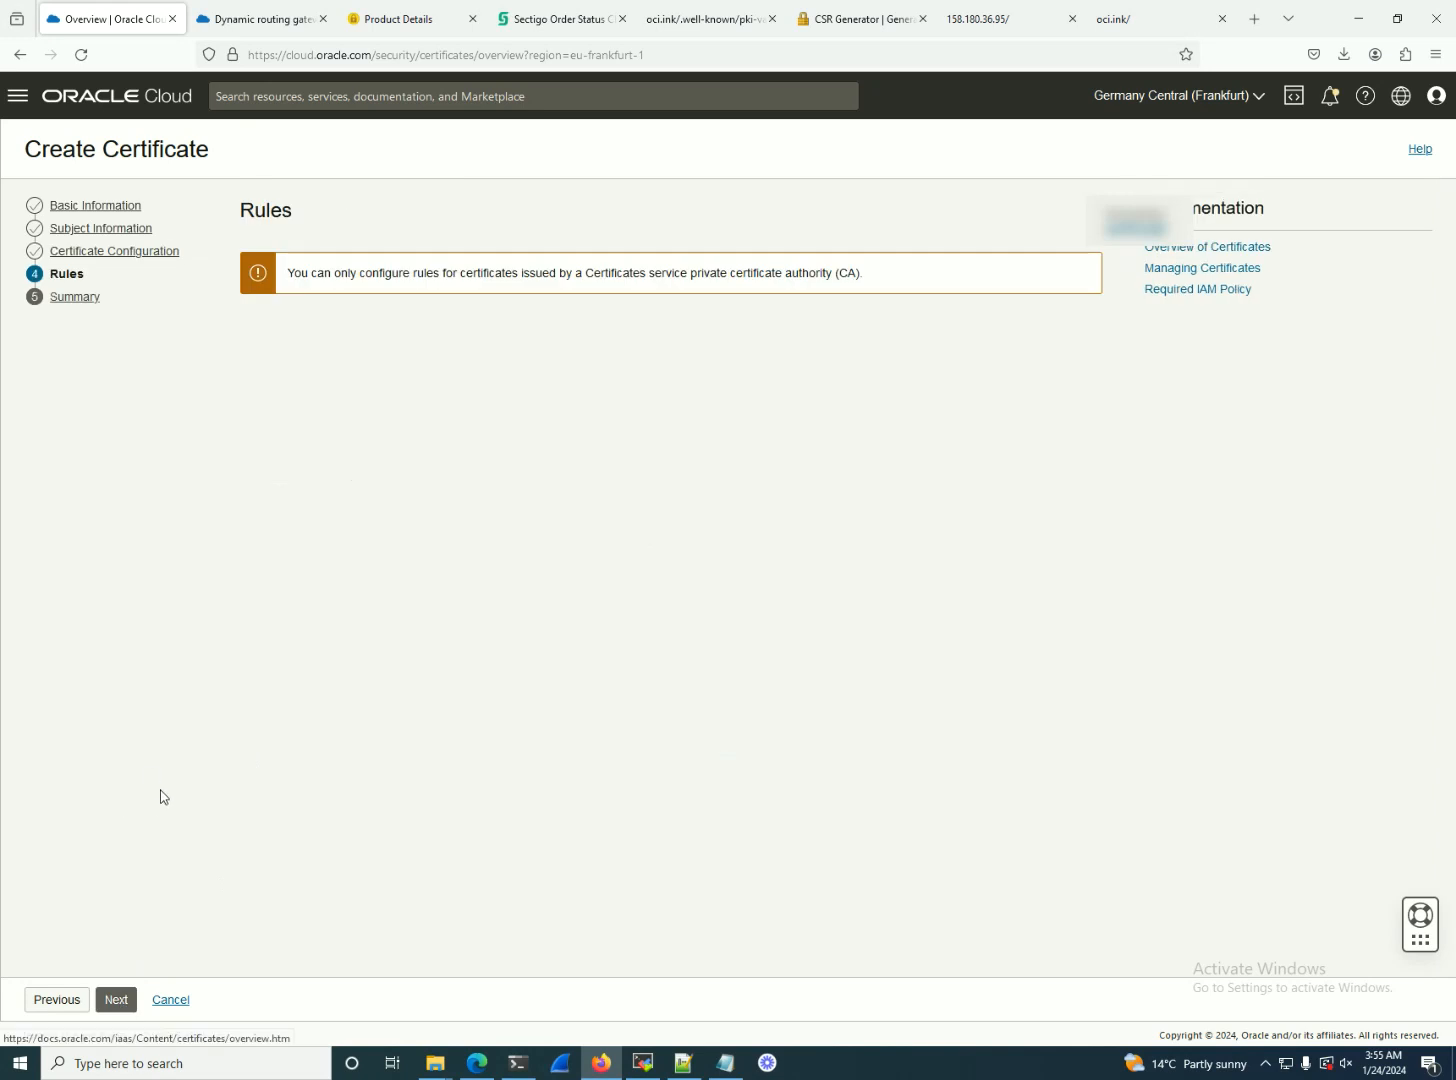
{"action": "left_click", "coordinate": [116, 1000]}
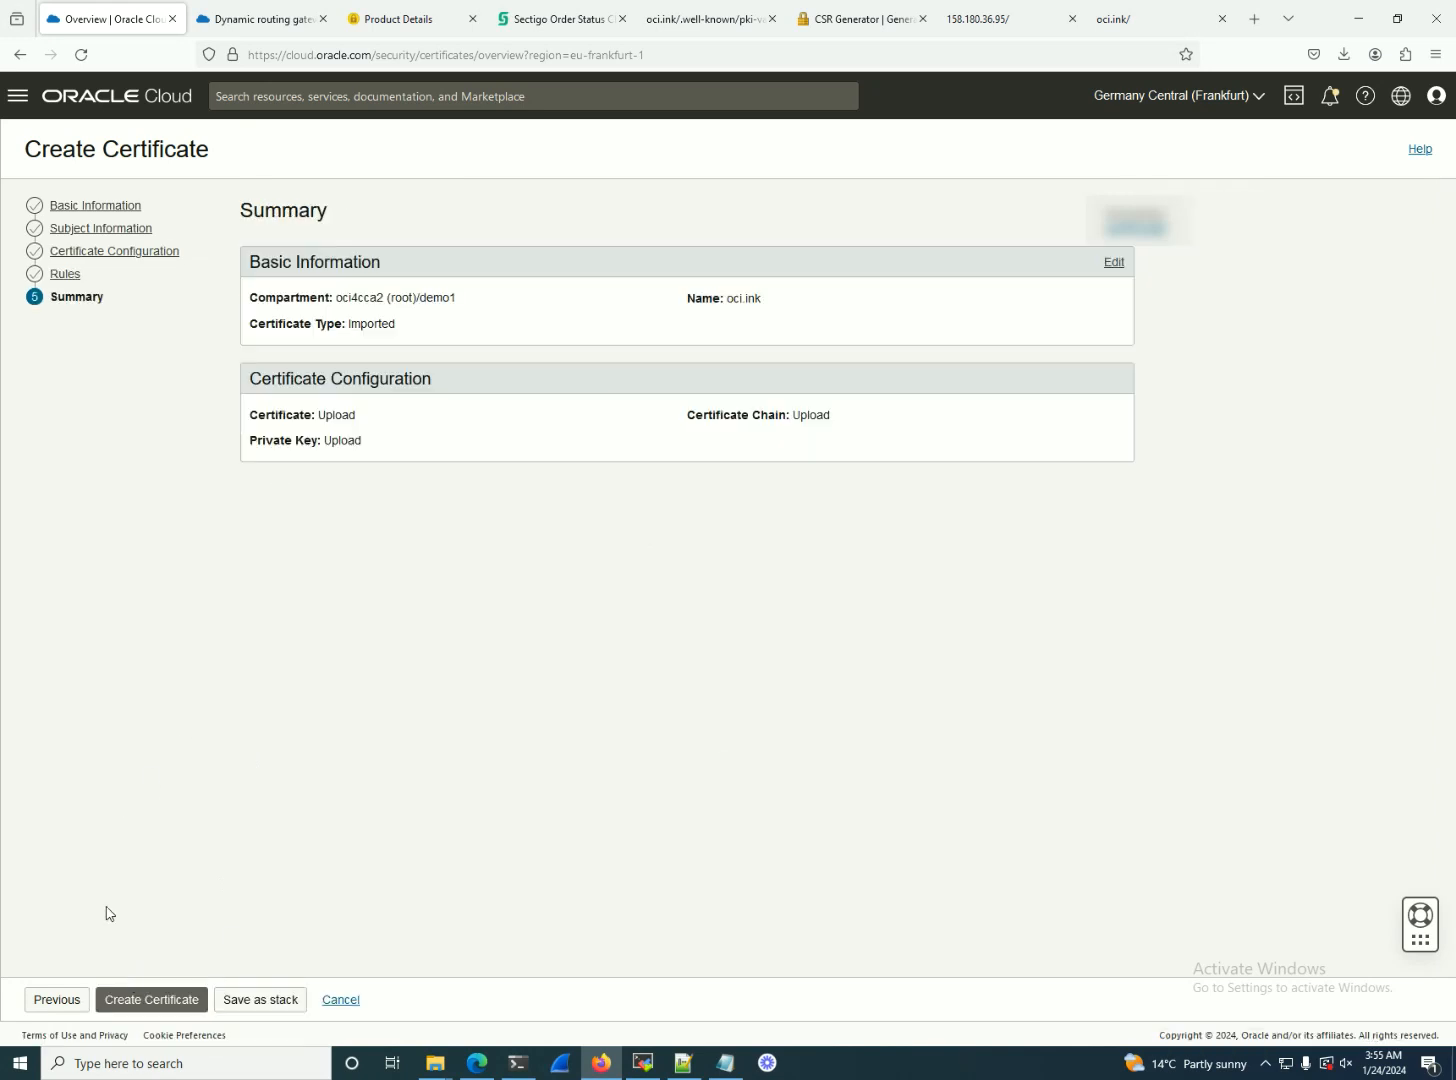
{"action": "left_click", "coordinate": [183, 1003]}
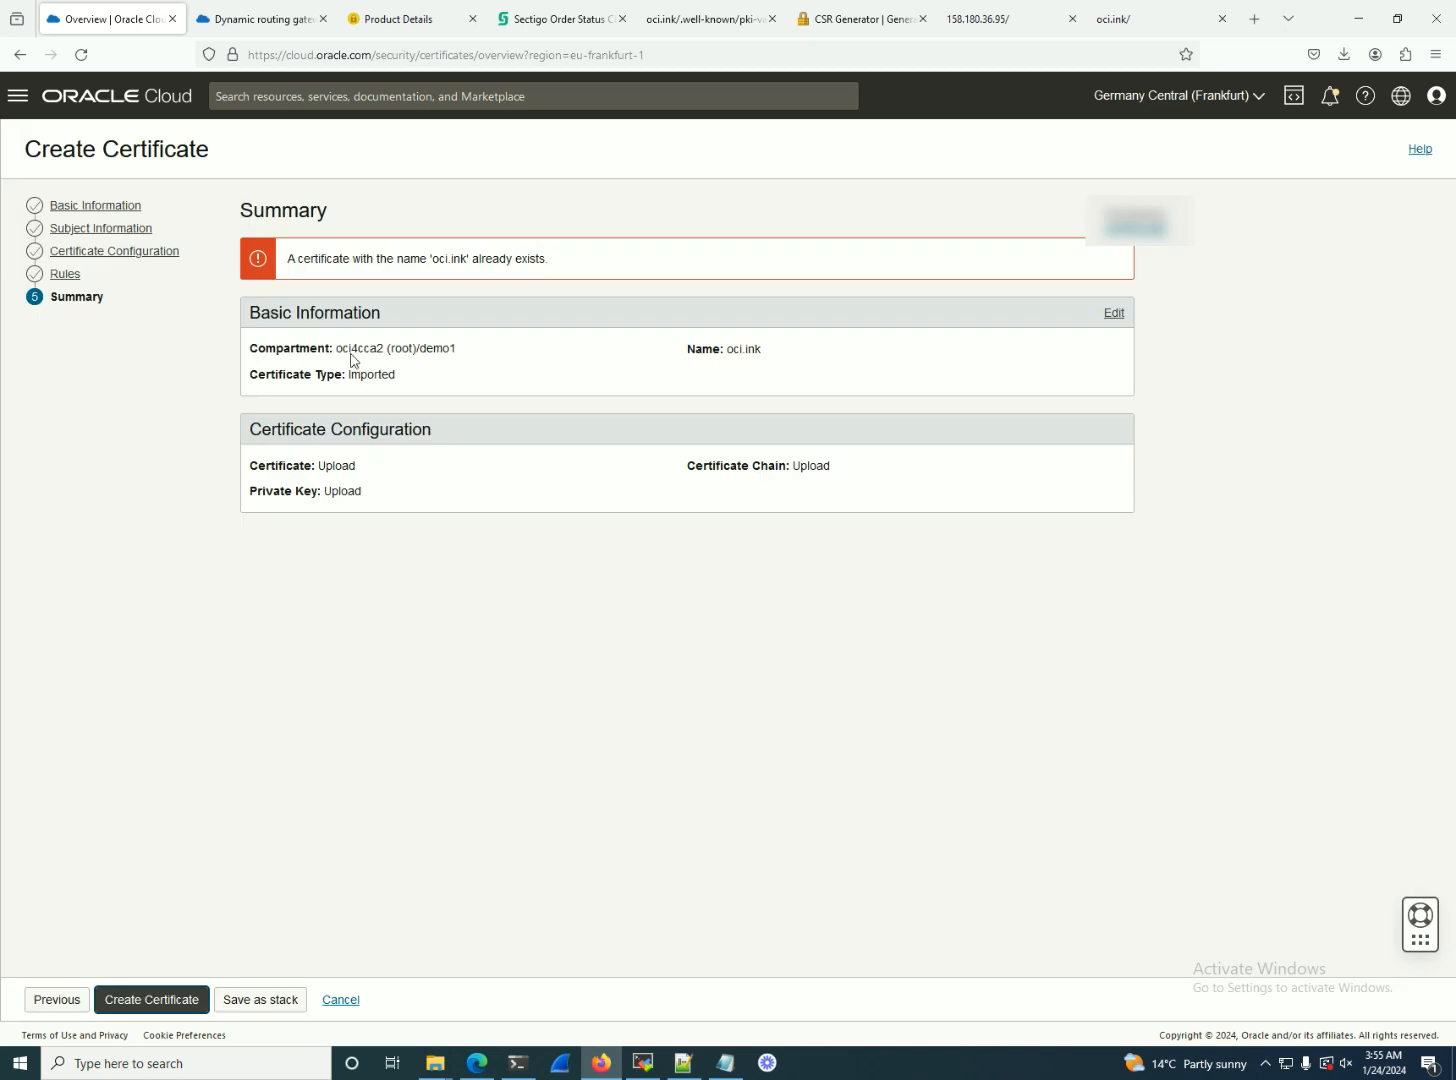
- Return to the certificate's basic information and change its name to ociink
{"action": "left_click", "coordinate": [50, 1005]}
{"action": "left_click", "coordinate": [49, 1005]}
{"action": "left_click", "coordinate": [49, 1005]}
{"action": "left_click", "coordinate": [49, 1005]}
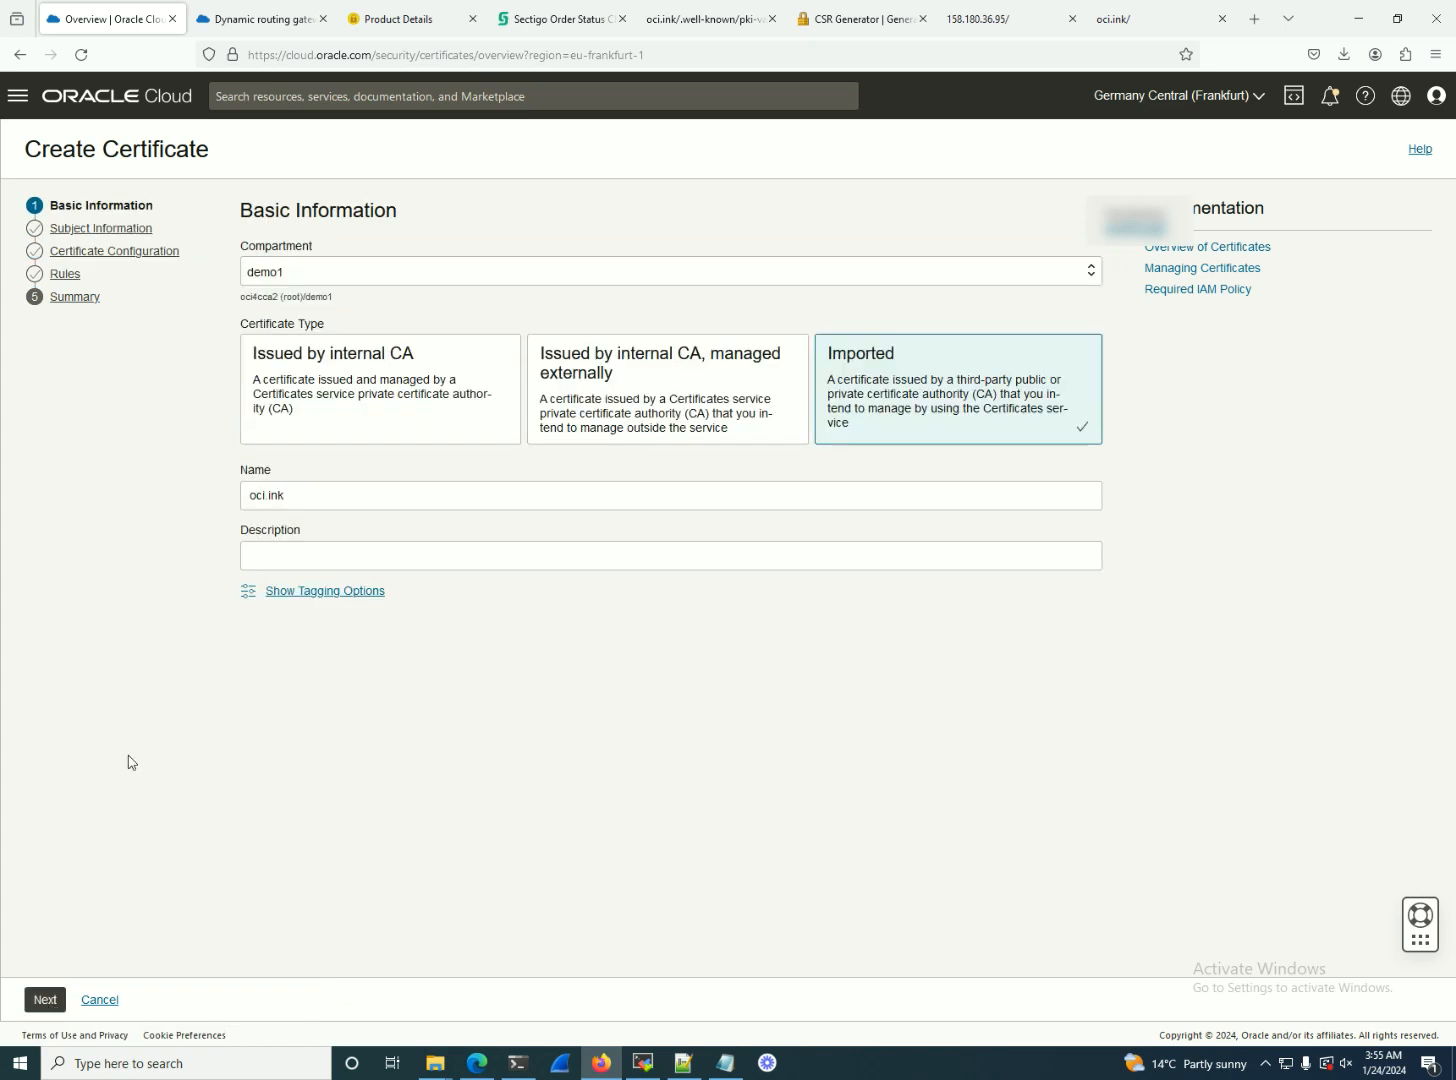
{"action": "left_click", "coordinate": [269, 494]}
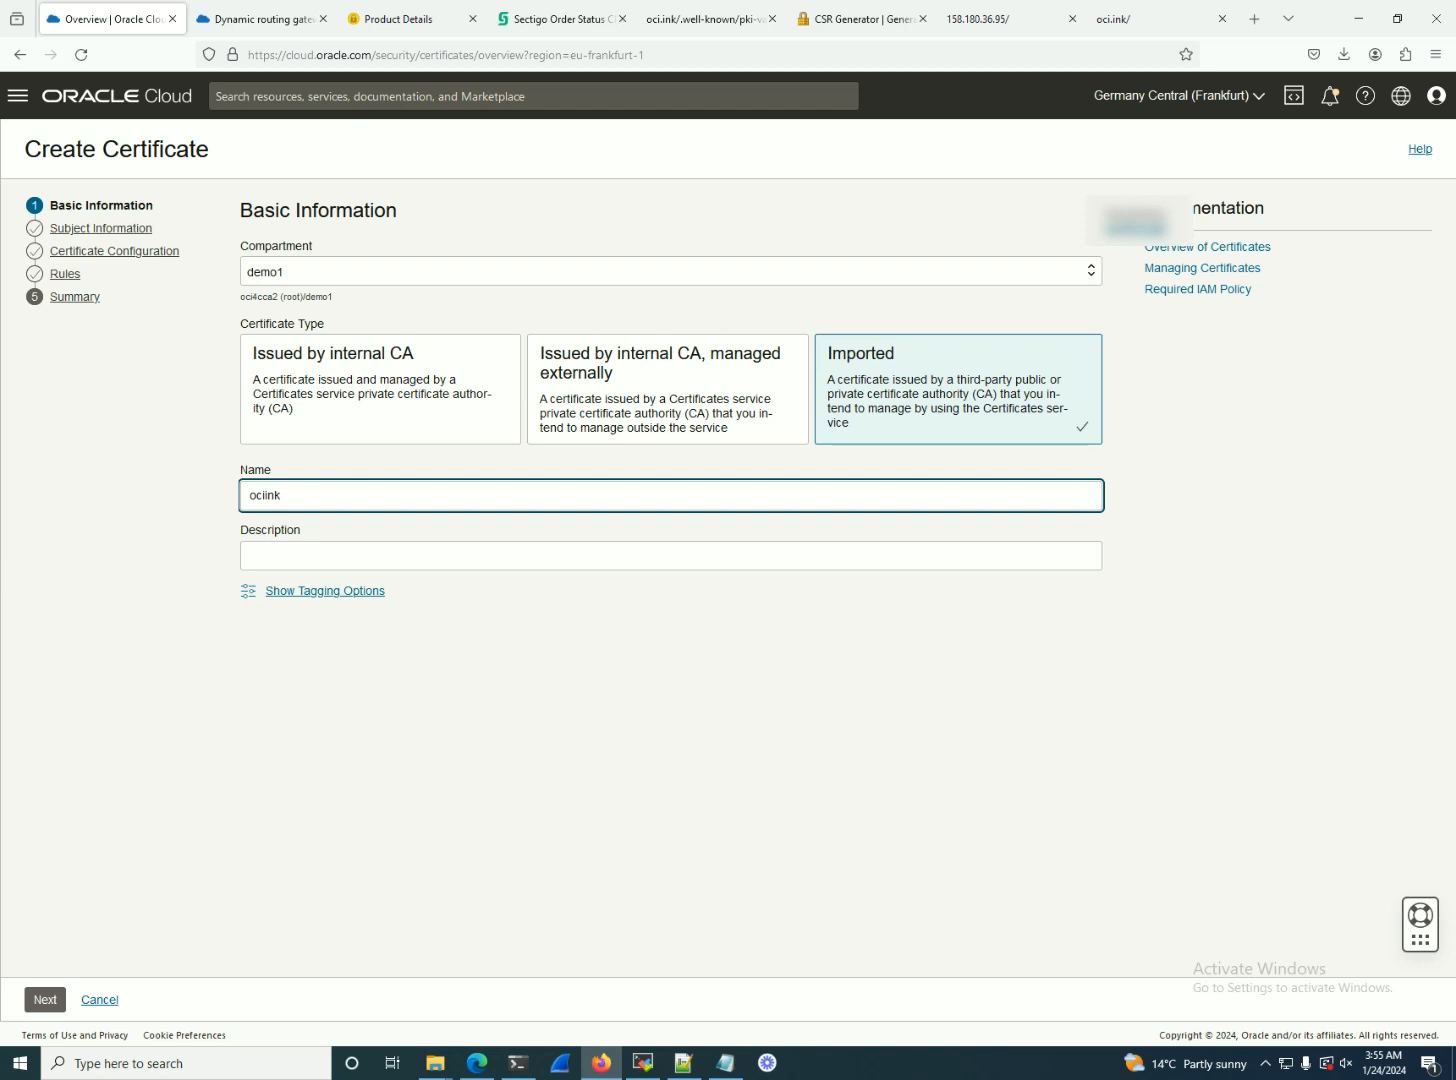
- Go through the remaining wizard pages to the summary and create the imported certificate
{"action": "left_click", "coordinate": [45, 1000]}
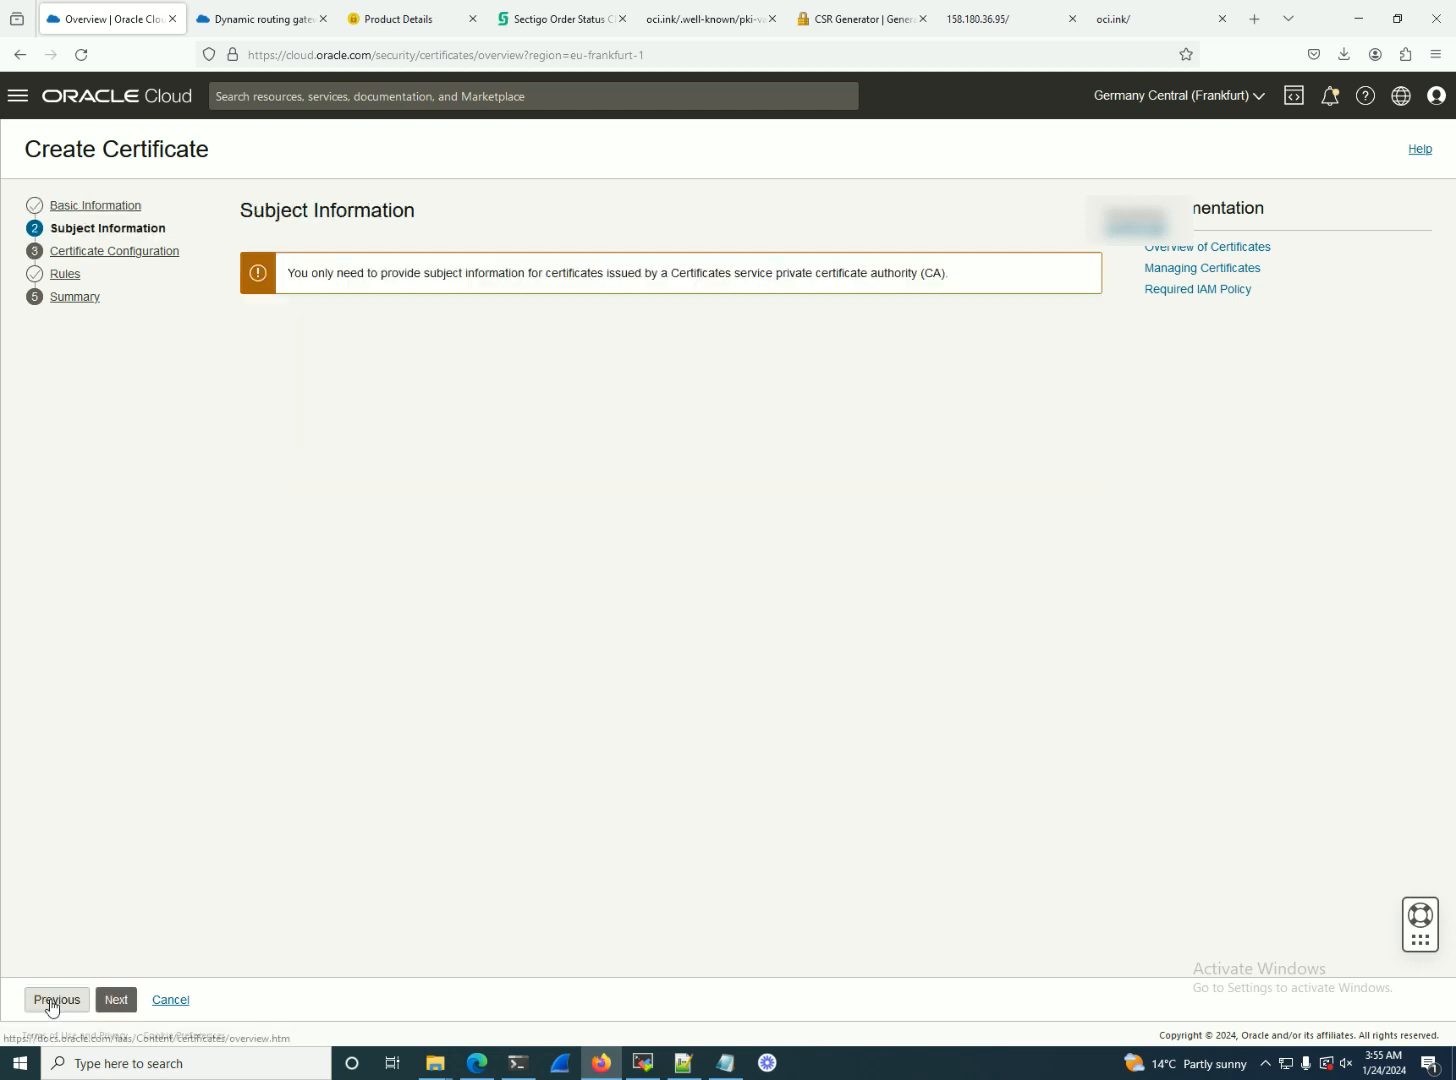
{"action": "left_click", "coordinate": [116, 1000]}
{"action": "left_click", "coordinate": [116, 1000]}
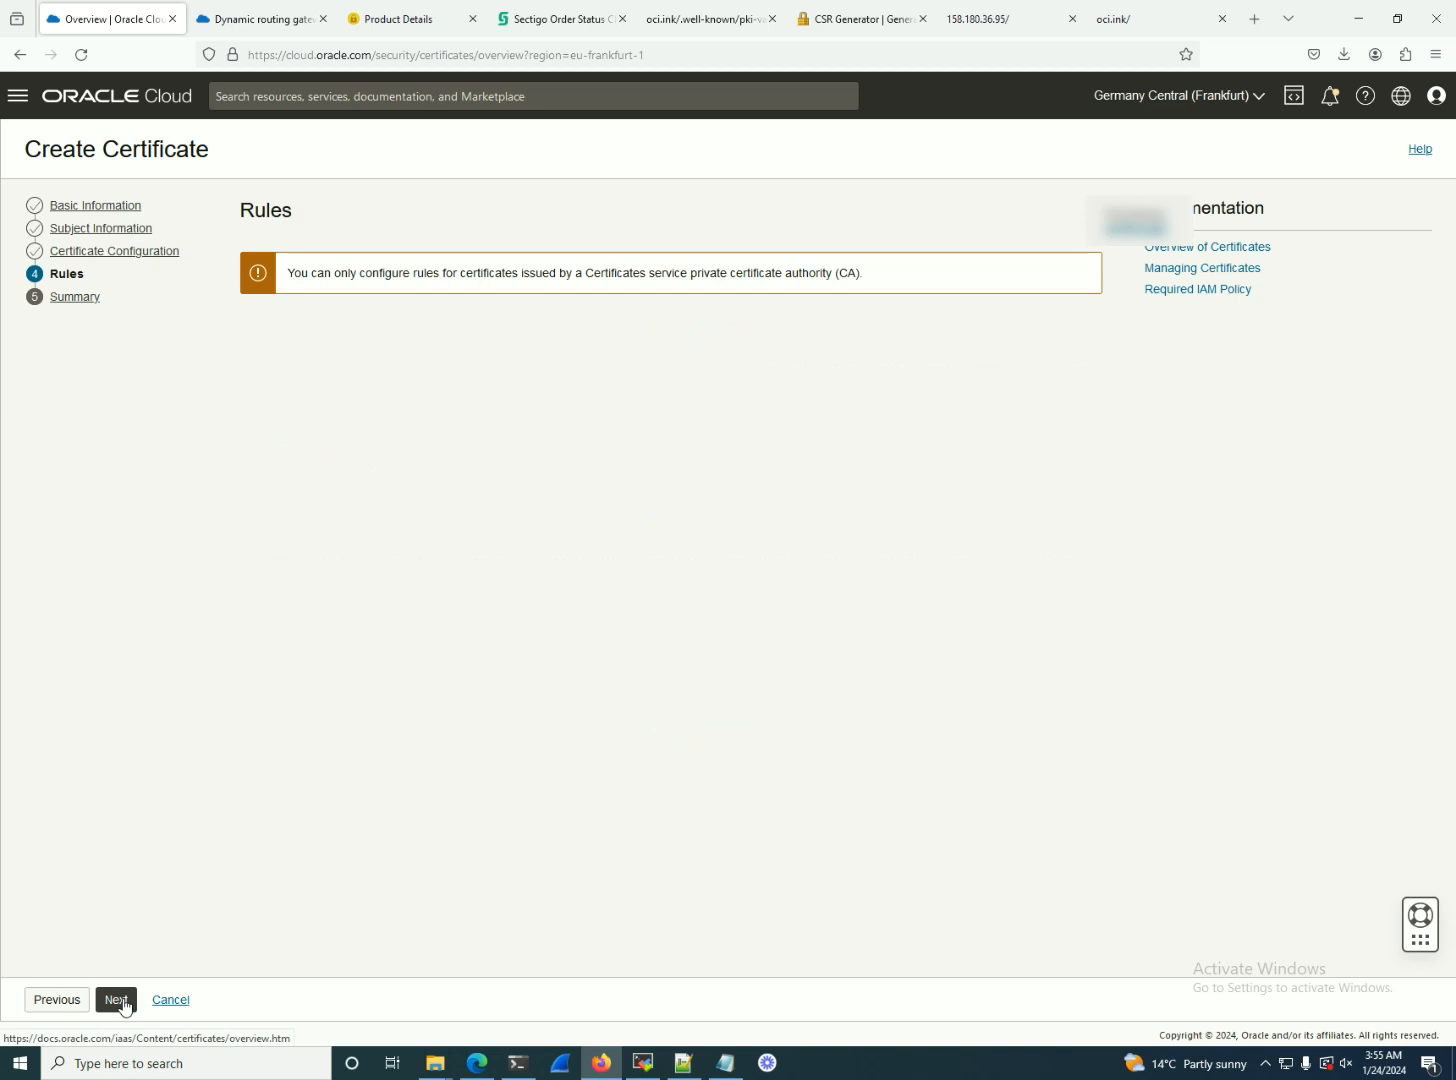
{"action": "left_click", "coordinate": [116, 1000]}
{"action": "left_click", "coordinate": [170, 1000]}
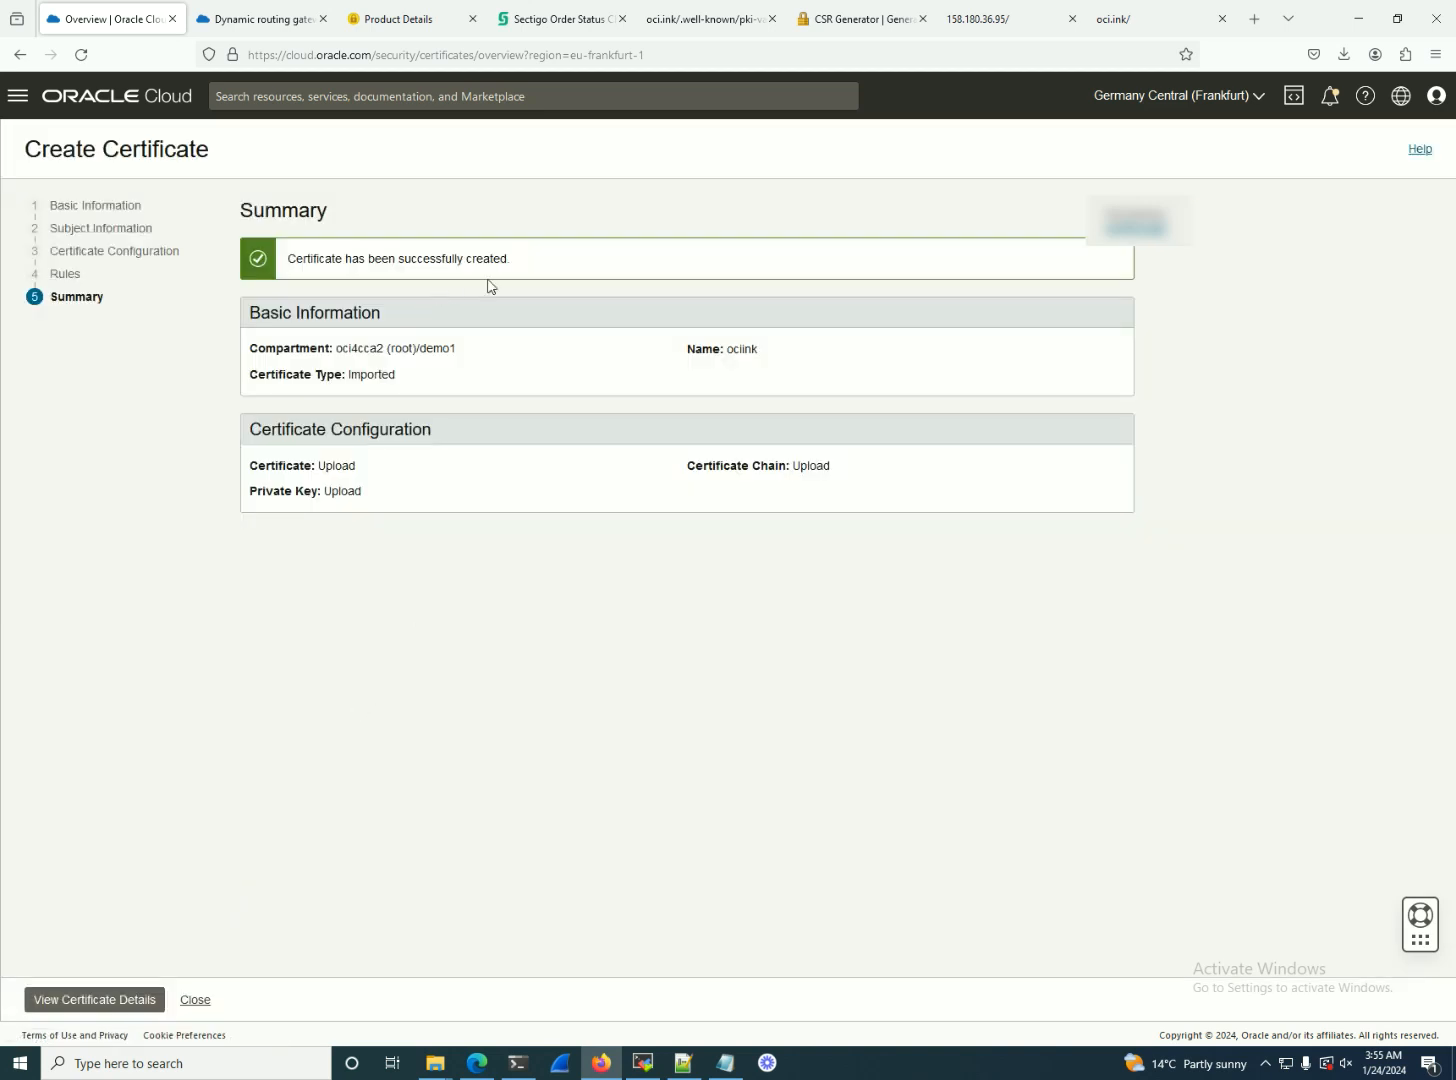
- Open the details of the newly imported certificate and check its status and name
{"action": "left_click_drag", "start_coordinate": [512, 259], "coordinate": [289, 254]}
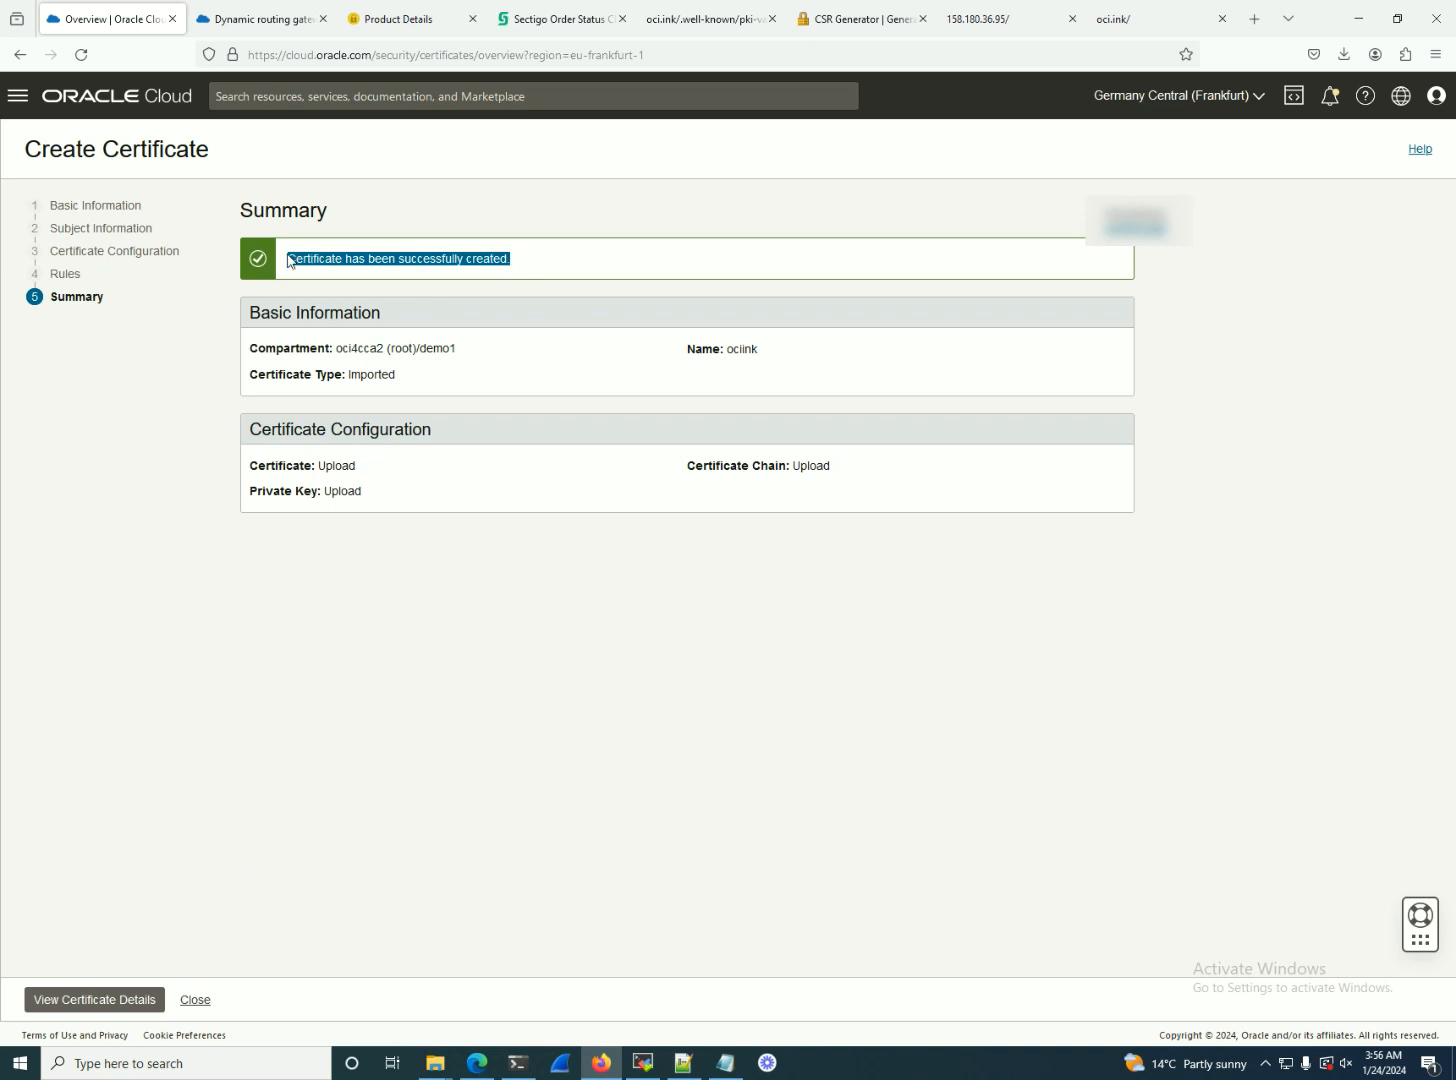
{"action": "left_click", "coordinate": [100, 1000]}
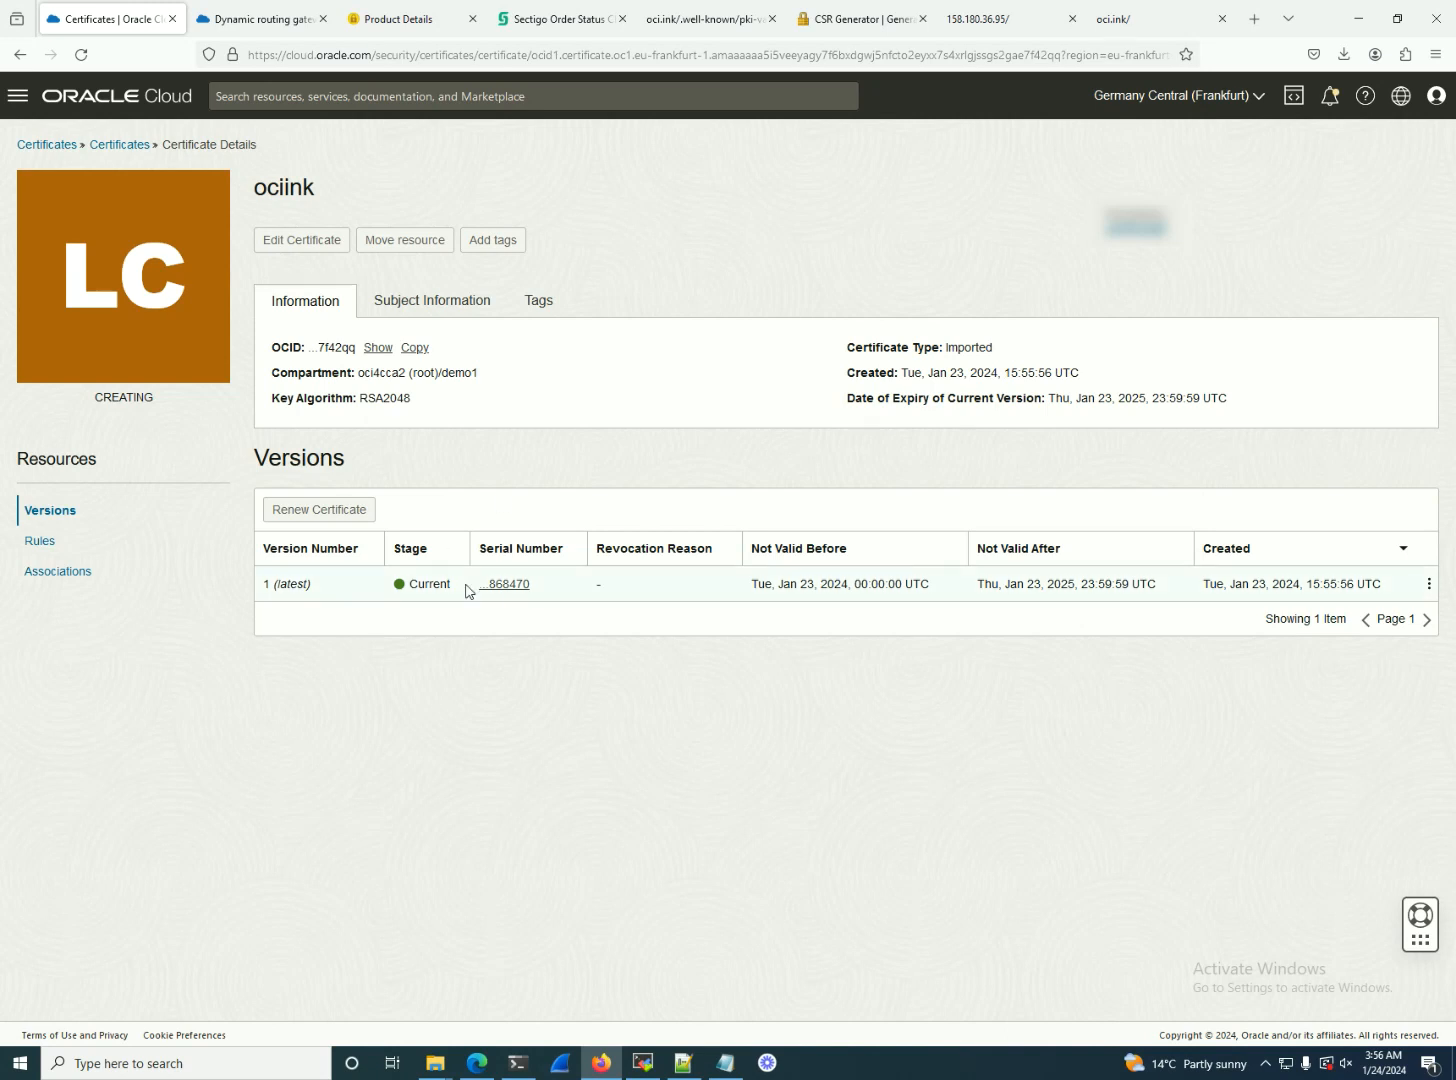
{"action": "left_click_drag", "start_coordinate": [180, 406], "coordinate": [115, 398]}
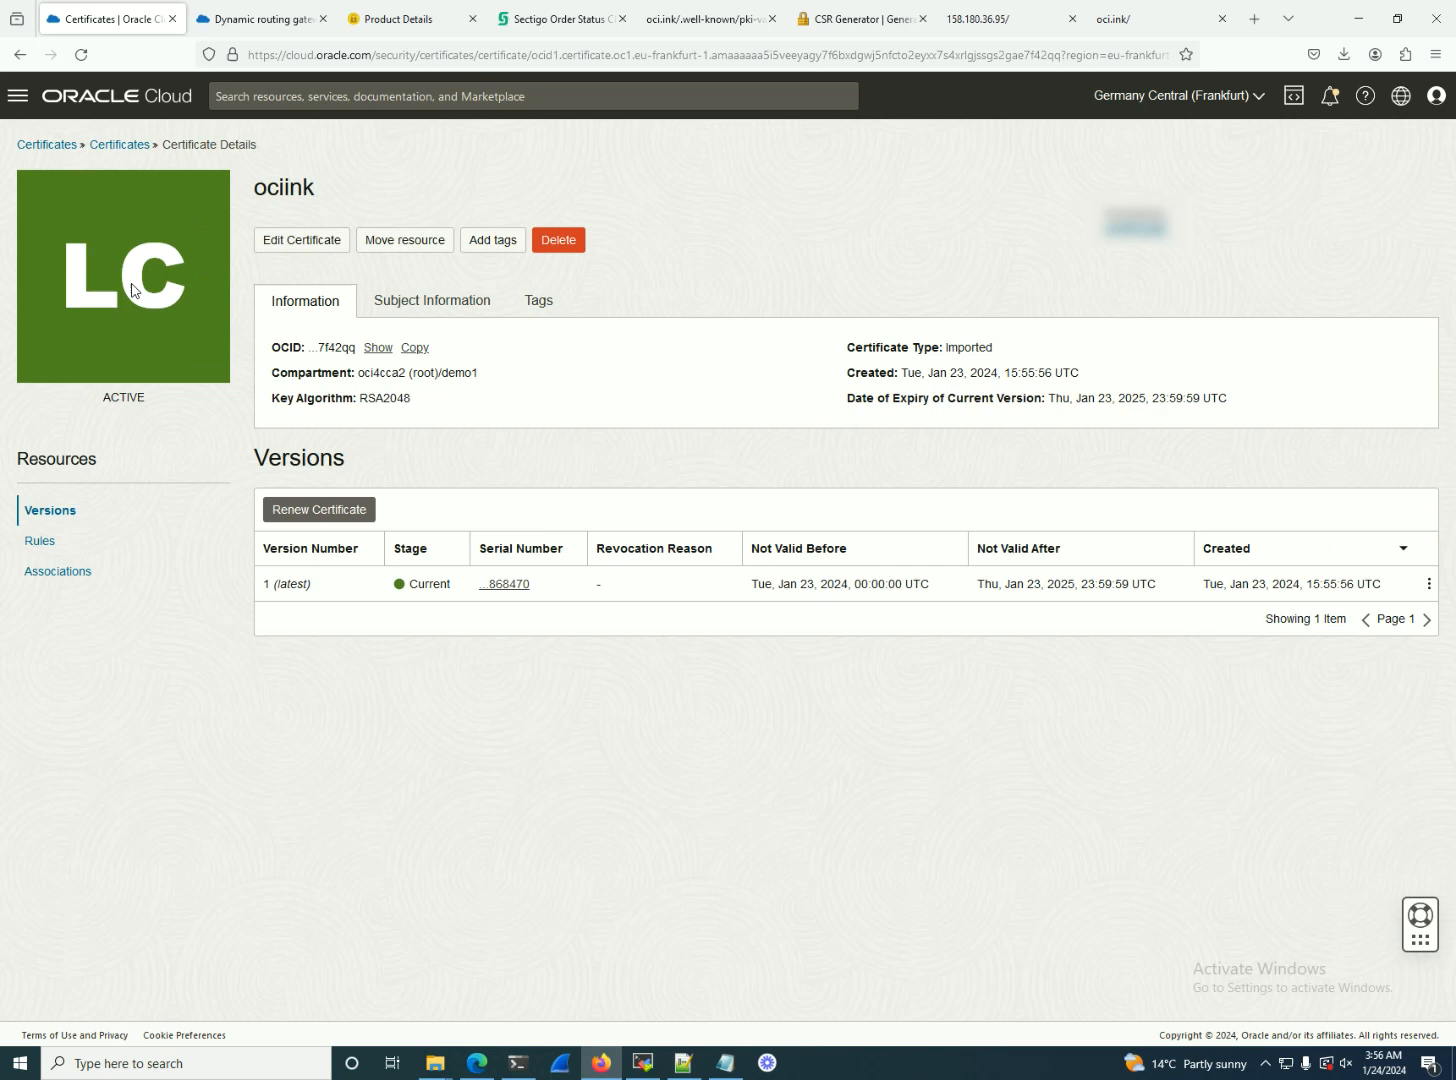
{"action": "left_click_drag", "start_coordinate": [314, 196], "coordinate": [255, 190]}
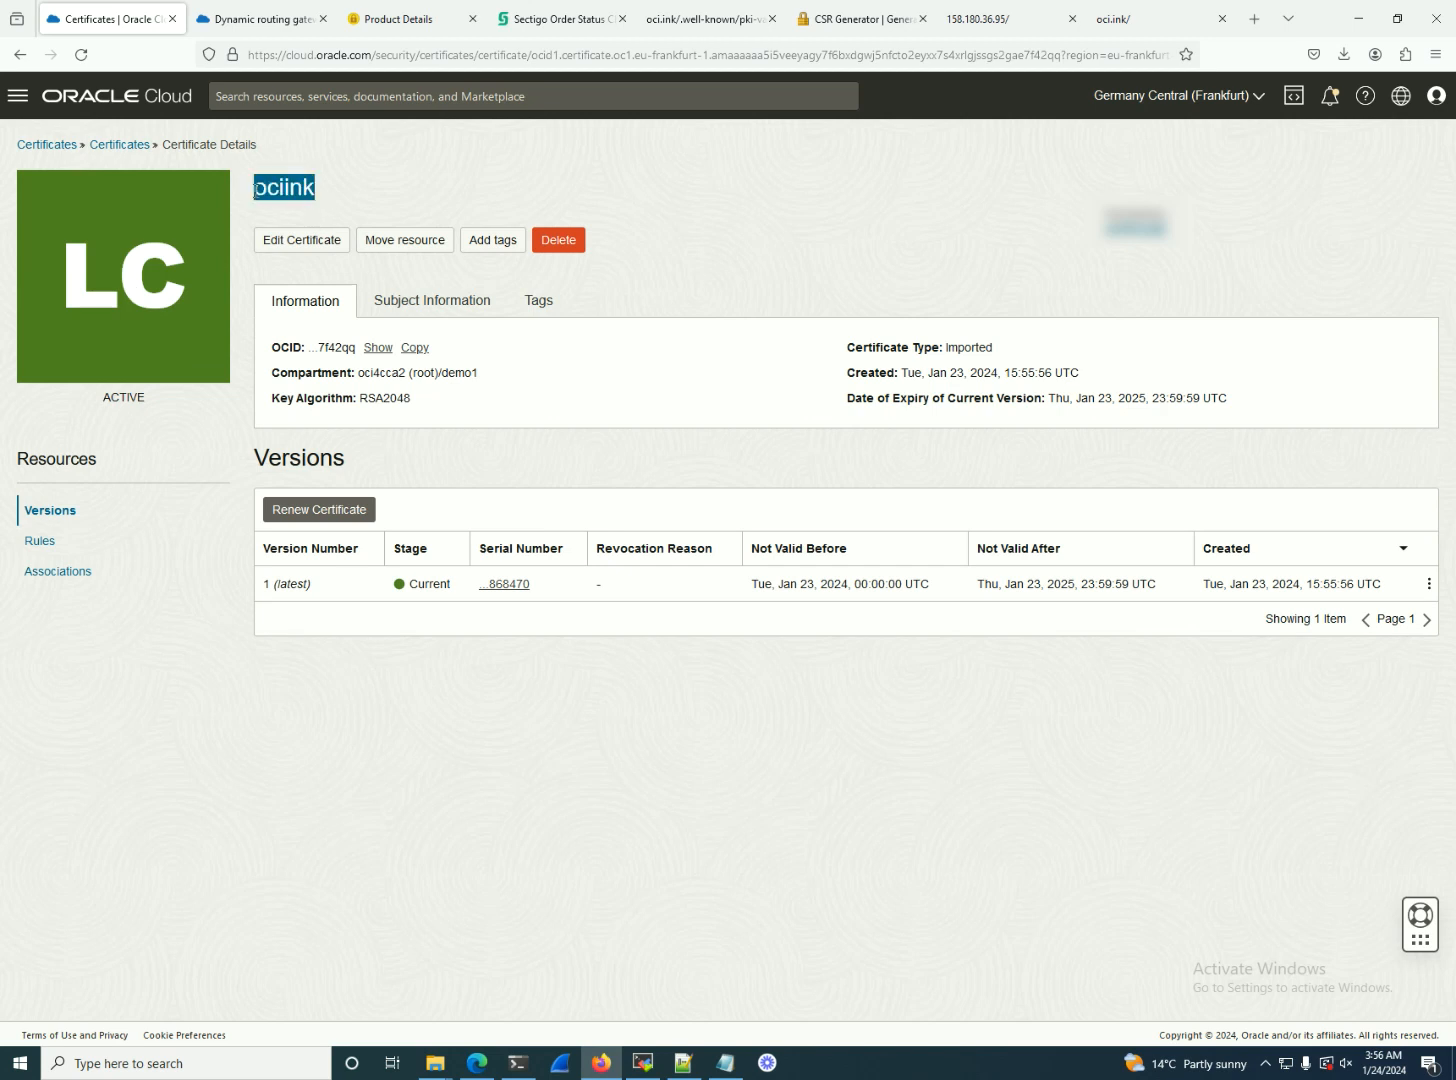
- Go to the load balancers under Networking, open DemoLB and show its listeners
{"action": "left_click", "coordinate": [14, 96]}
{"action": "left_click", "coordinate": [120, 291]}
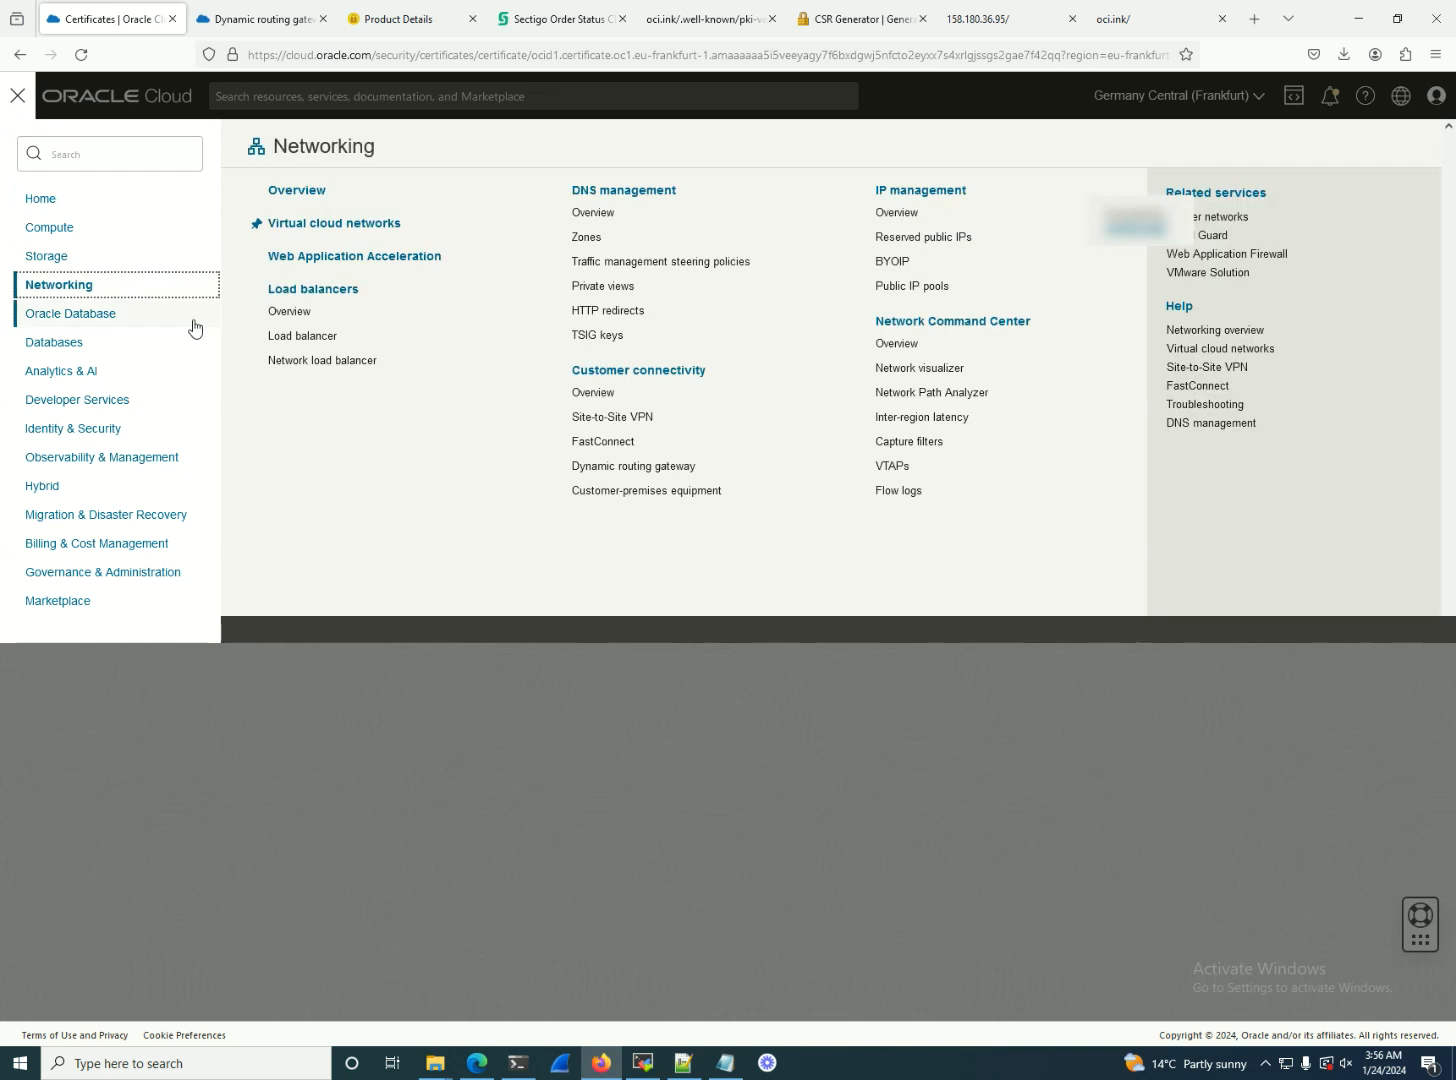
{"action": "left_click", "coordinate": [309, 336]}
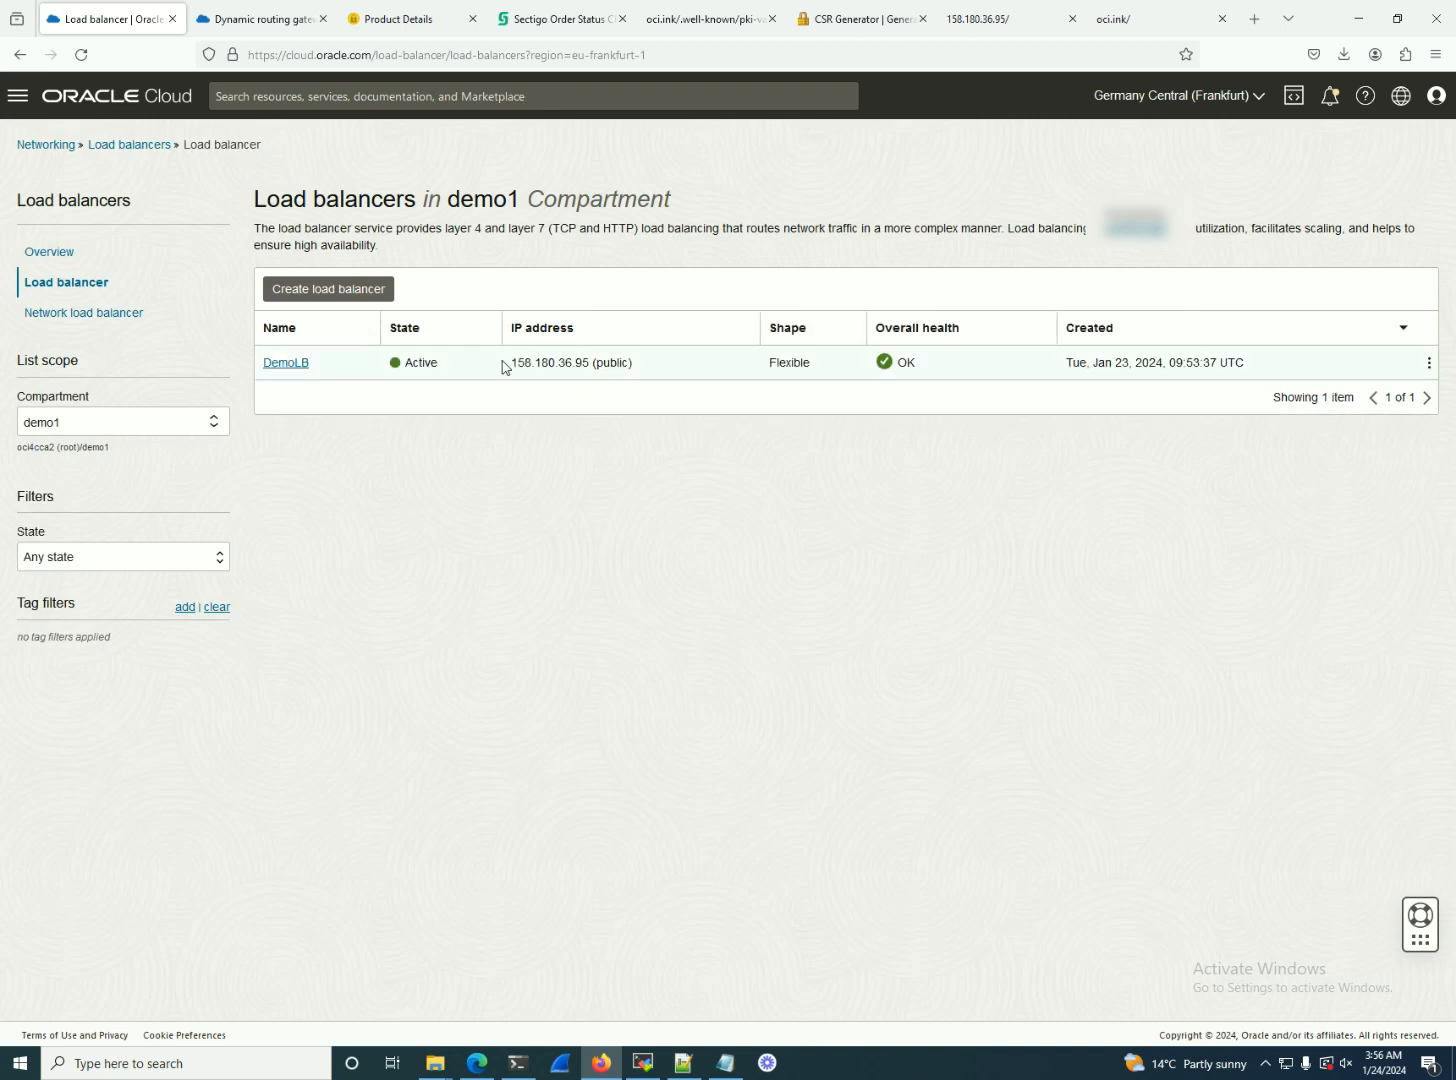
{"action": "left_click", "coordinate": [300, 364]}
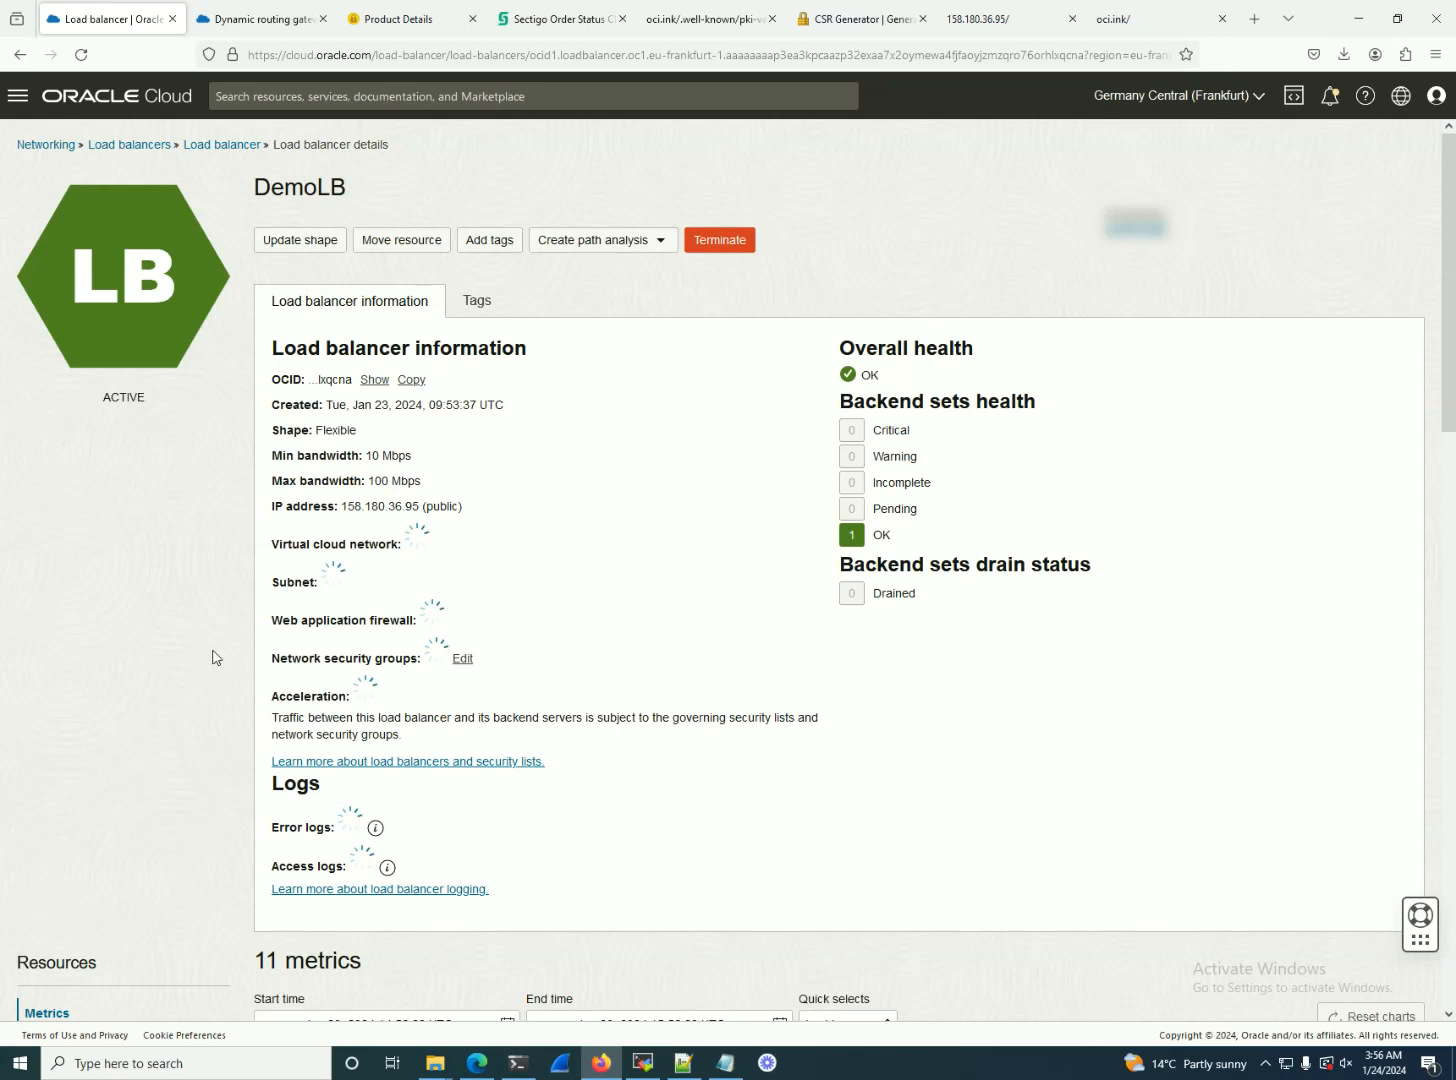
{"action": "scroll", "coordinate": [218, 665], "scroll_direction": "down", "scroll_amount": 3}
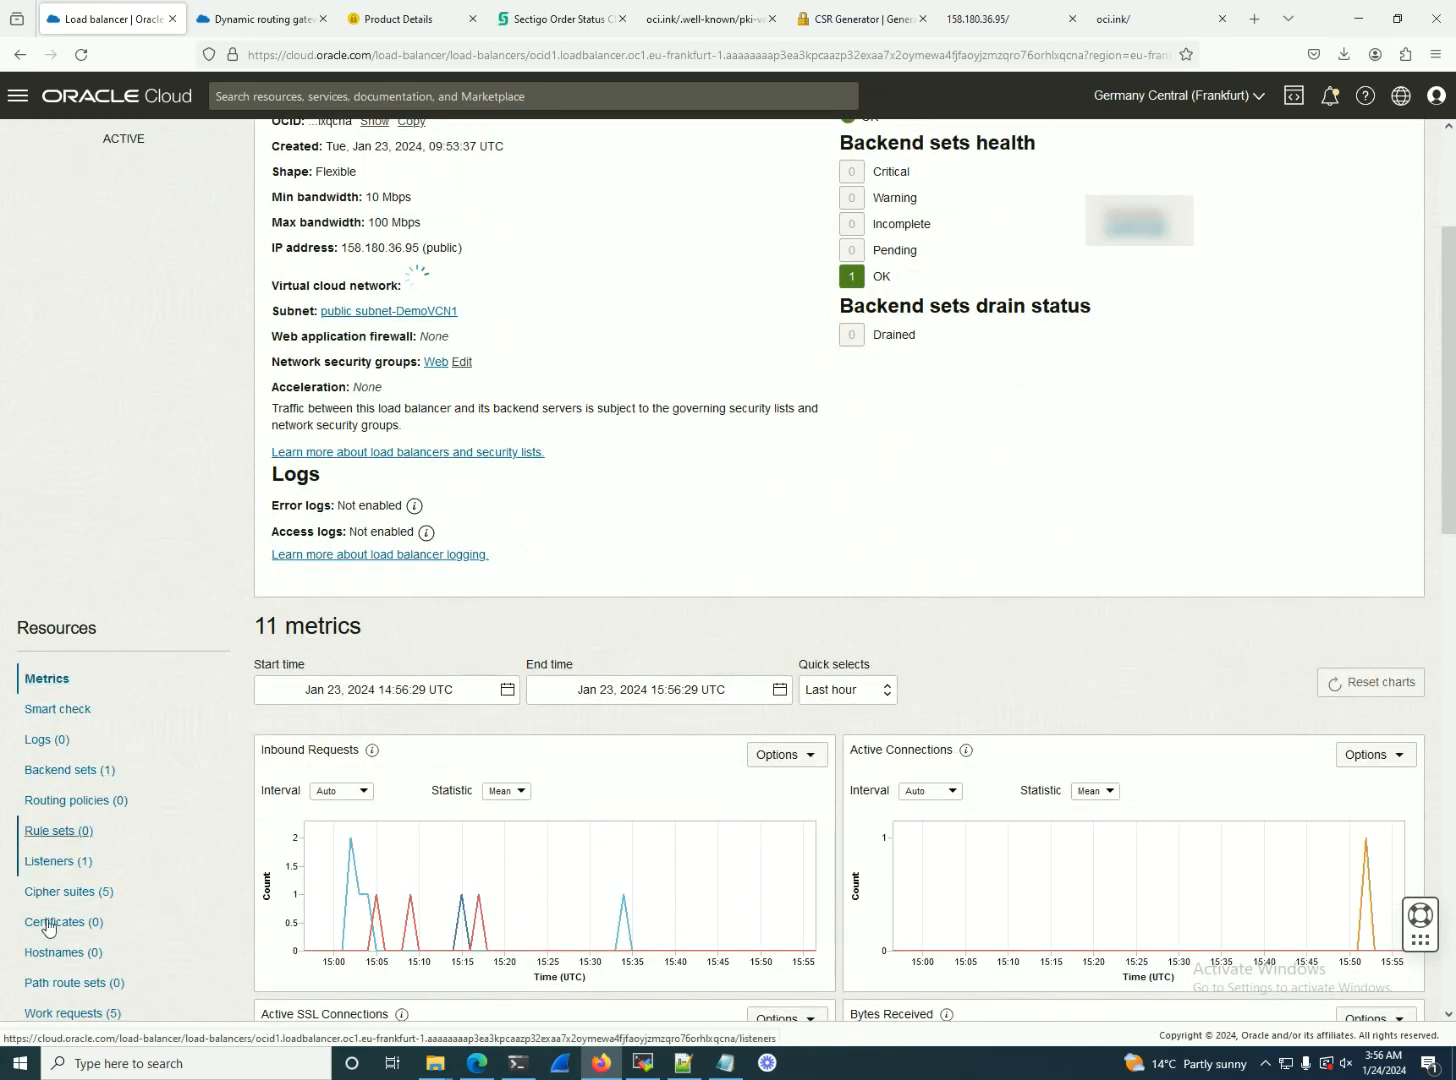
{"action": "left_click", "coordinate": [45, 861]}
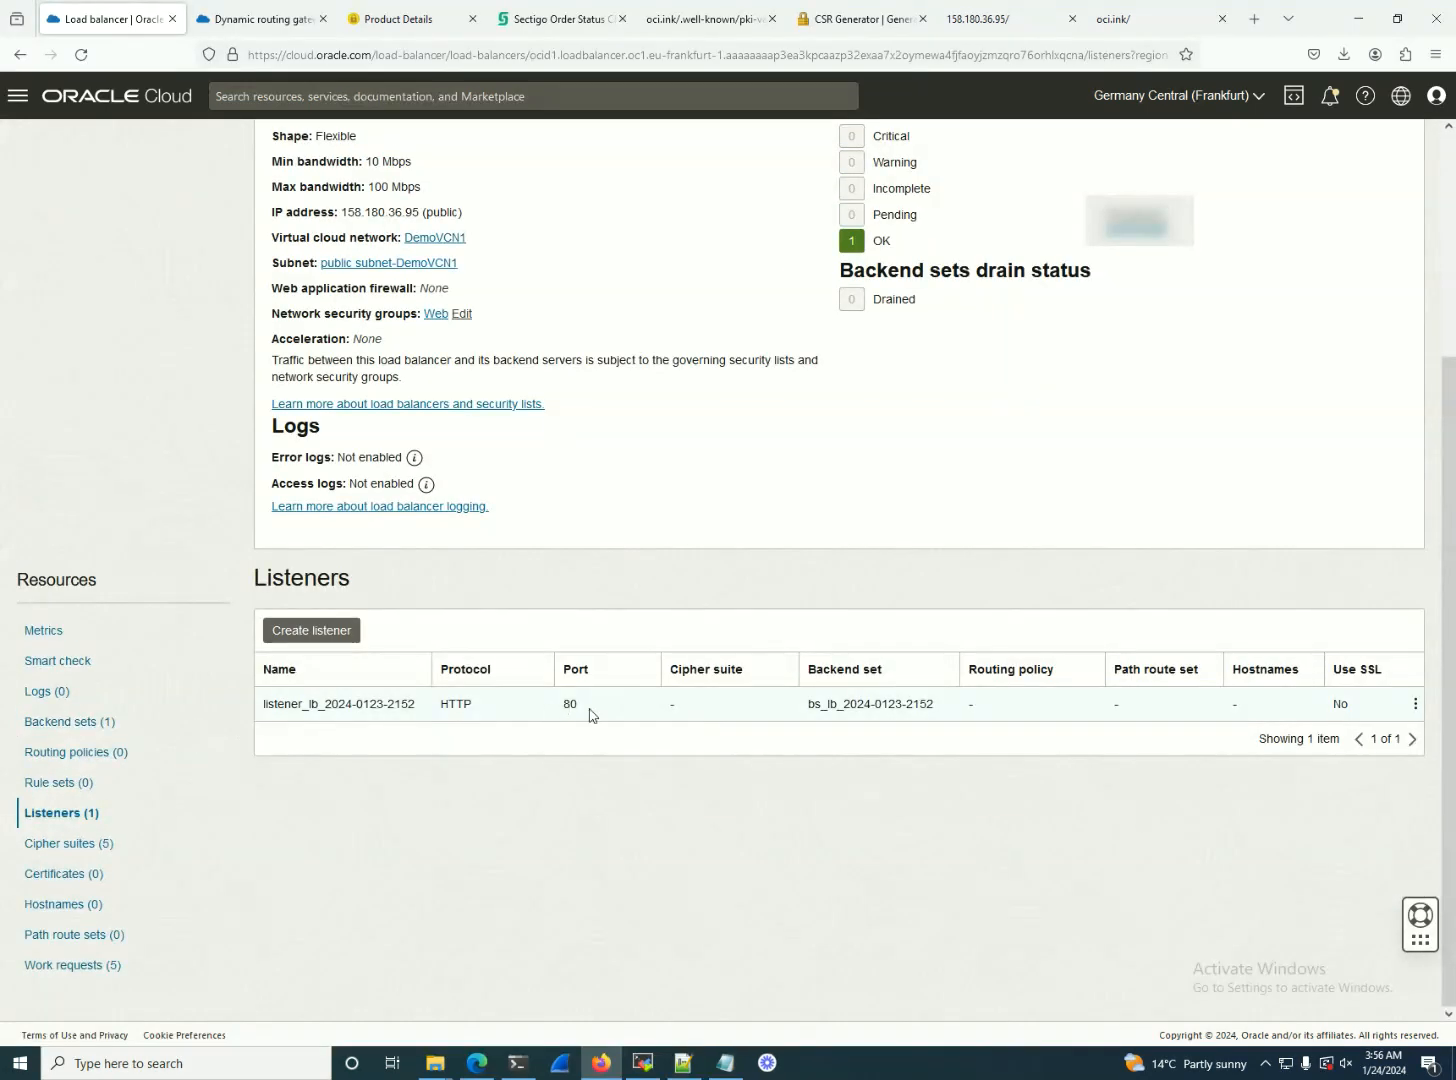
- Start a new listener for DemoLB and set its protocol to HTTPS
{"action": "left_click", "coordinate": [310, 628]}
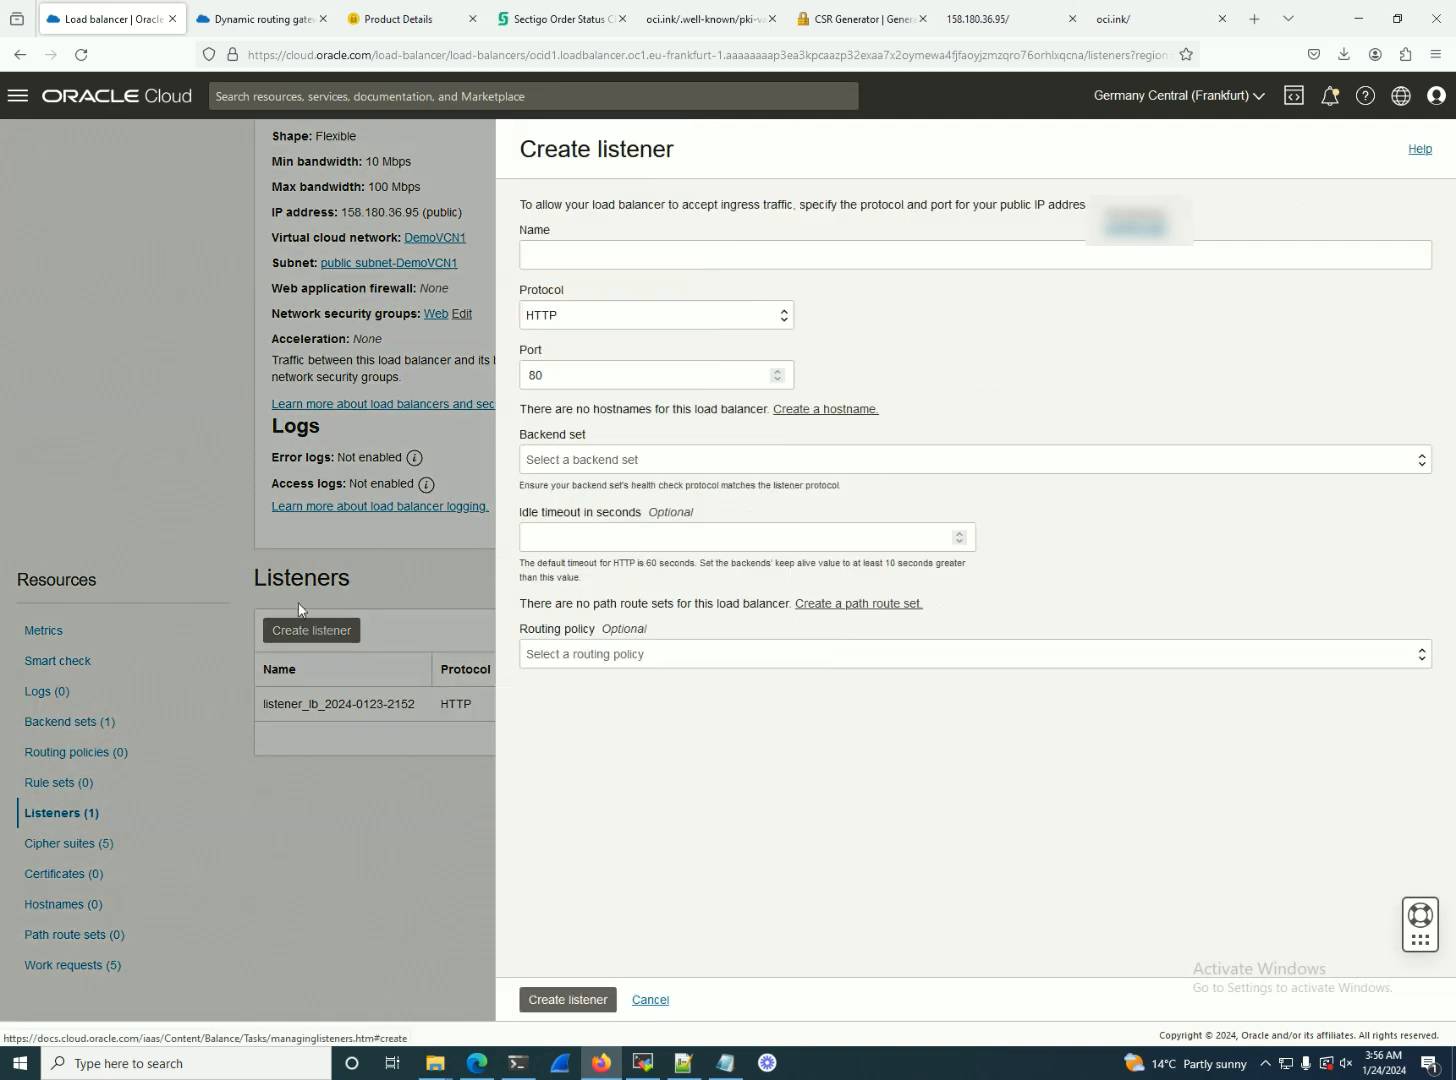
{"action": "left_click", "coordinate": [595, 310]}
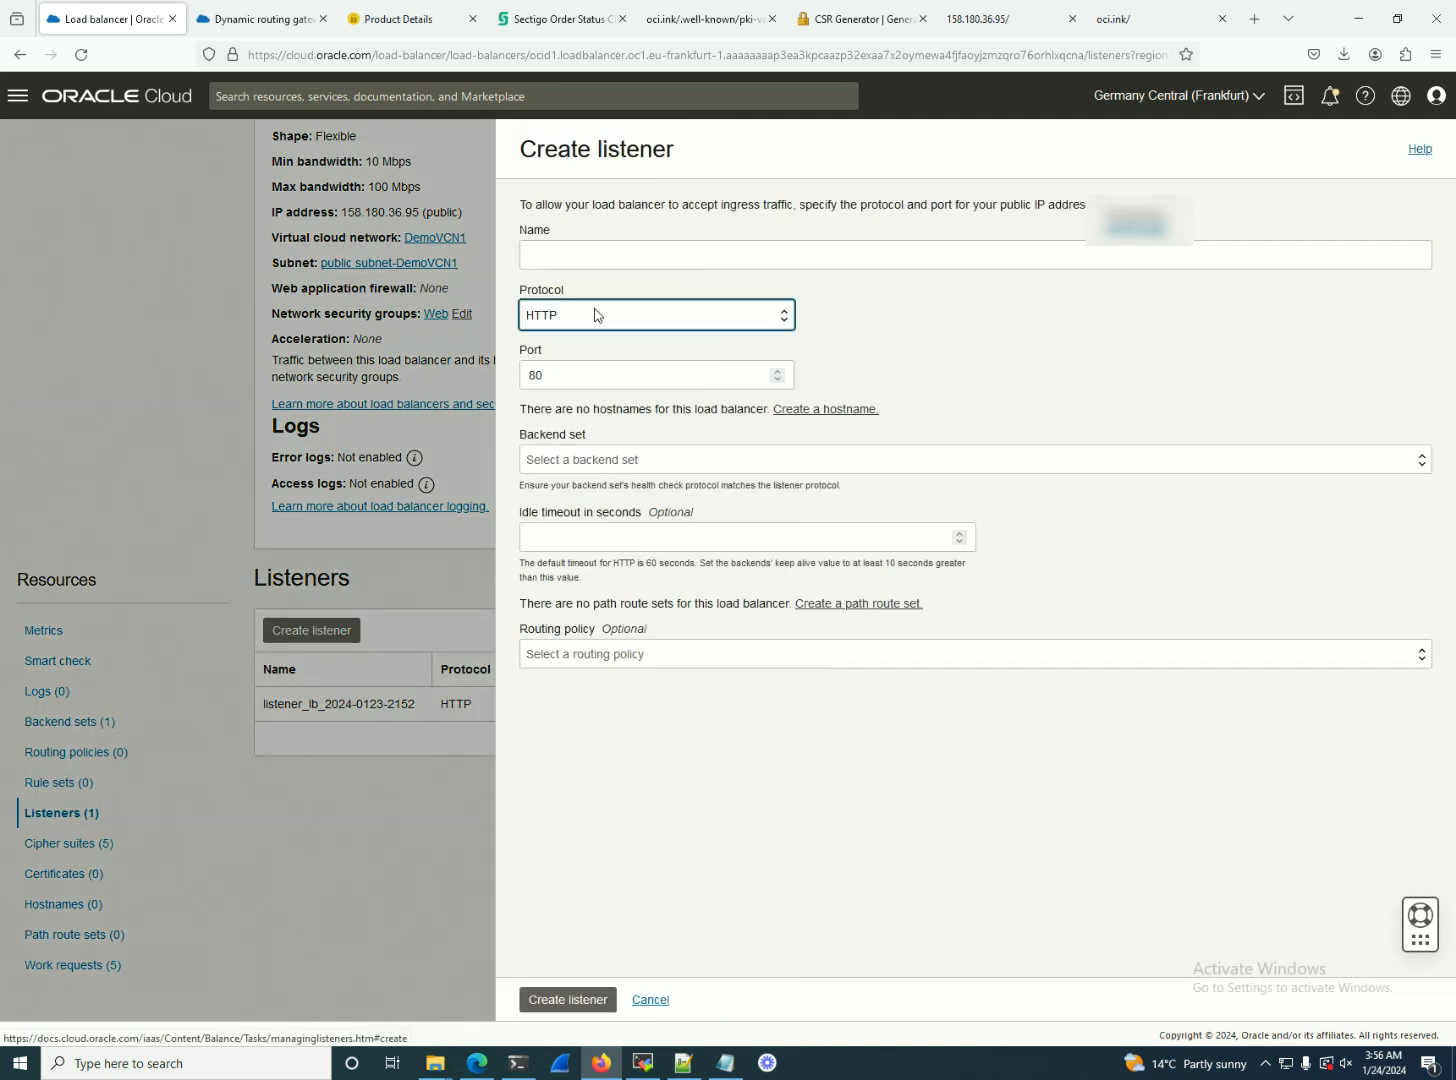
{"action": "left_click", "coordinate": [567, 408]}
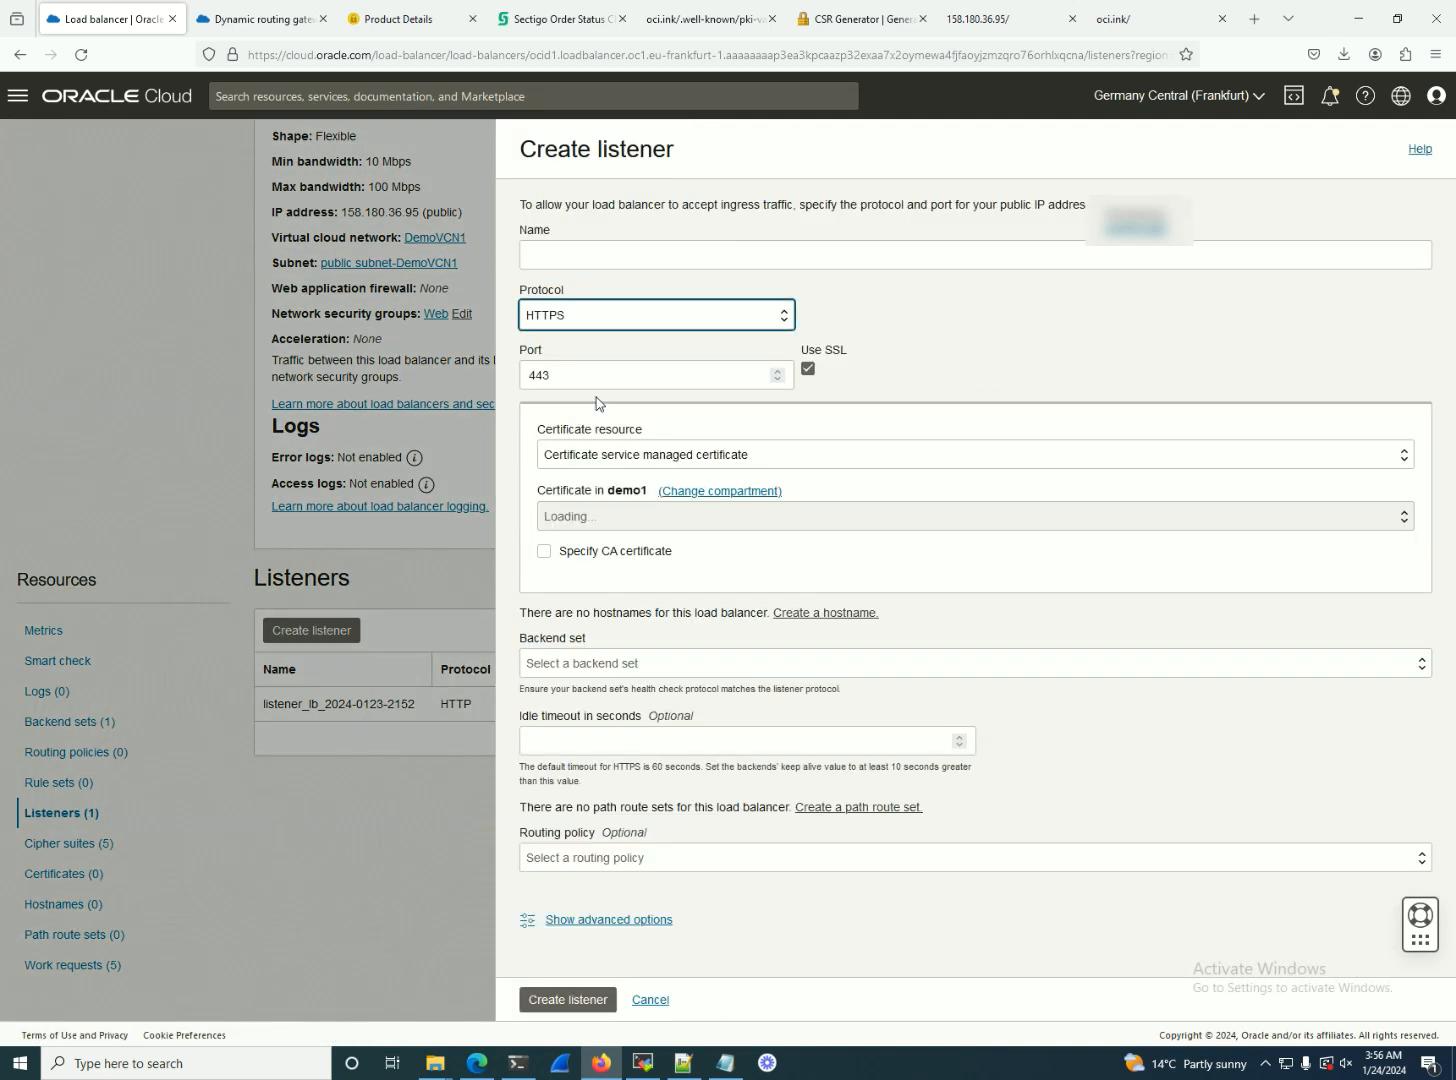
{"action": "left_click", "coordinate": [577, 459]}
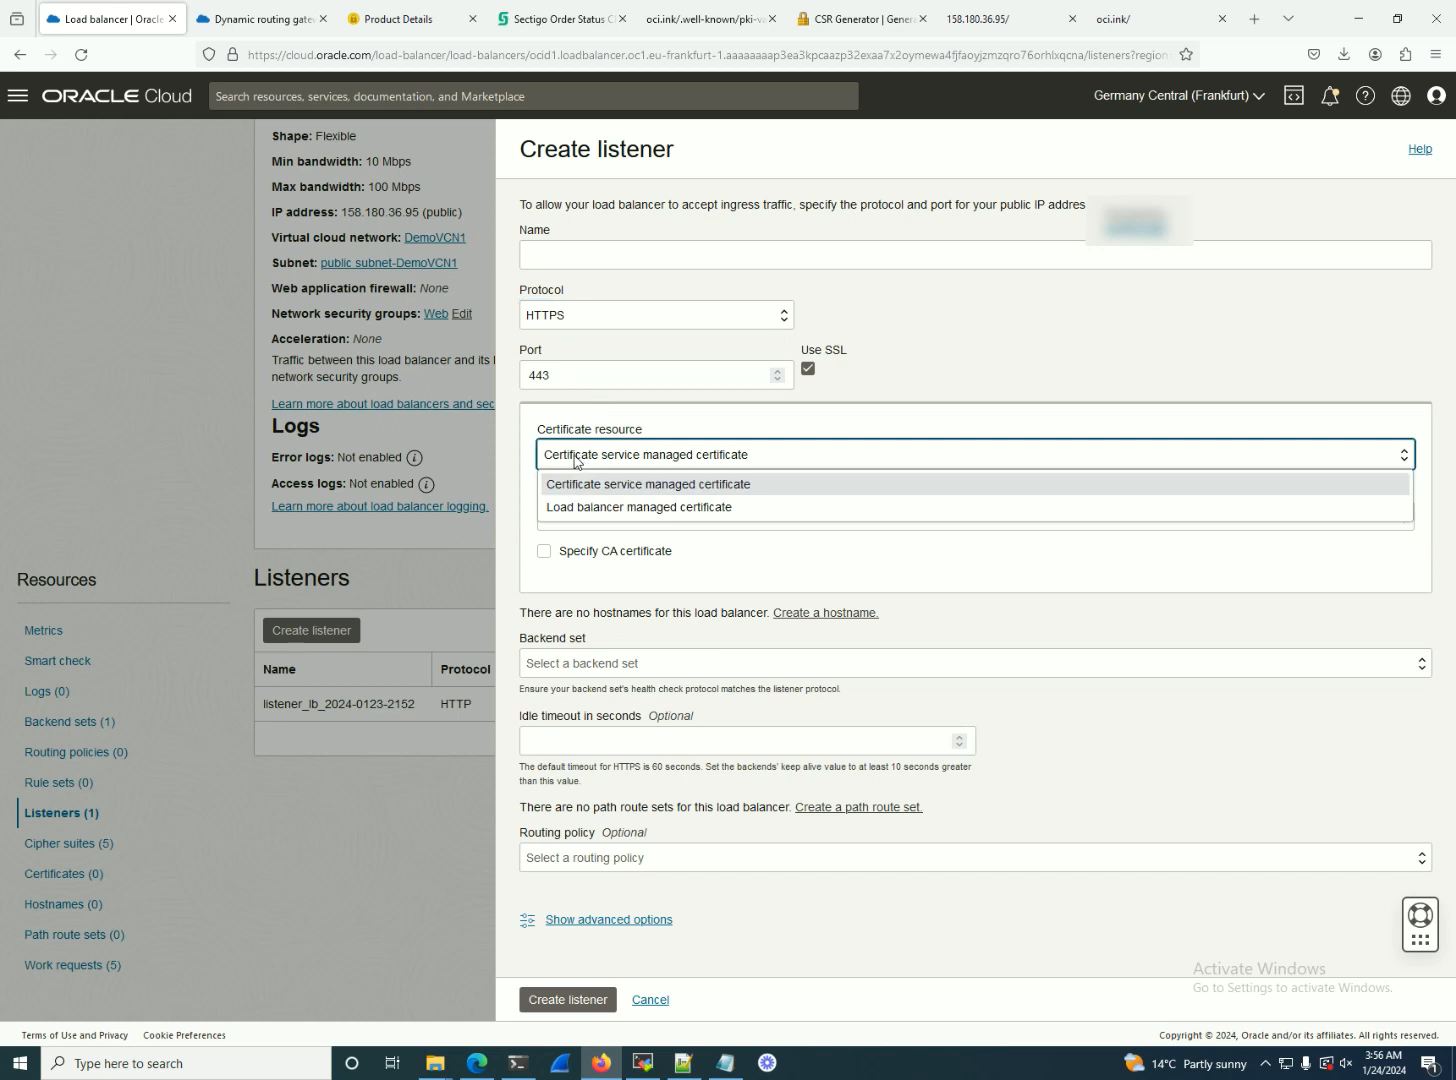
{"action": "left_click", "coordinate": [585, 508]}
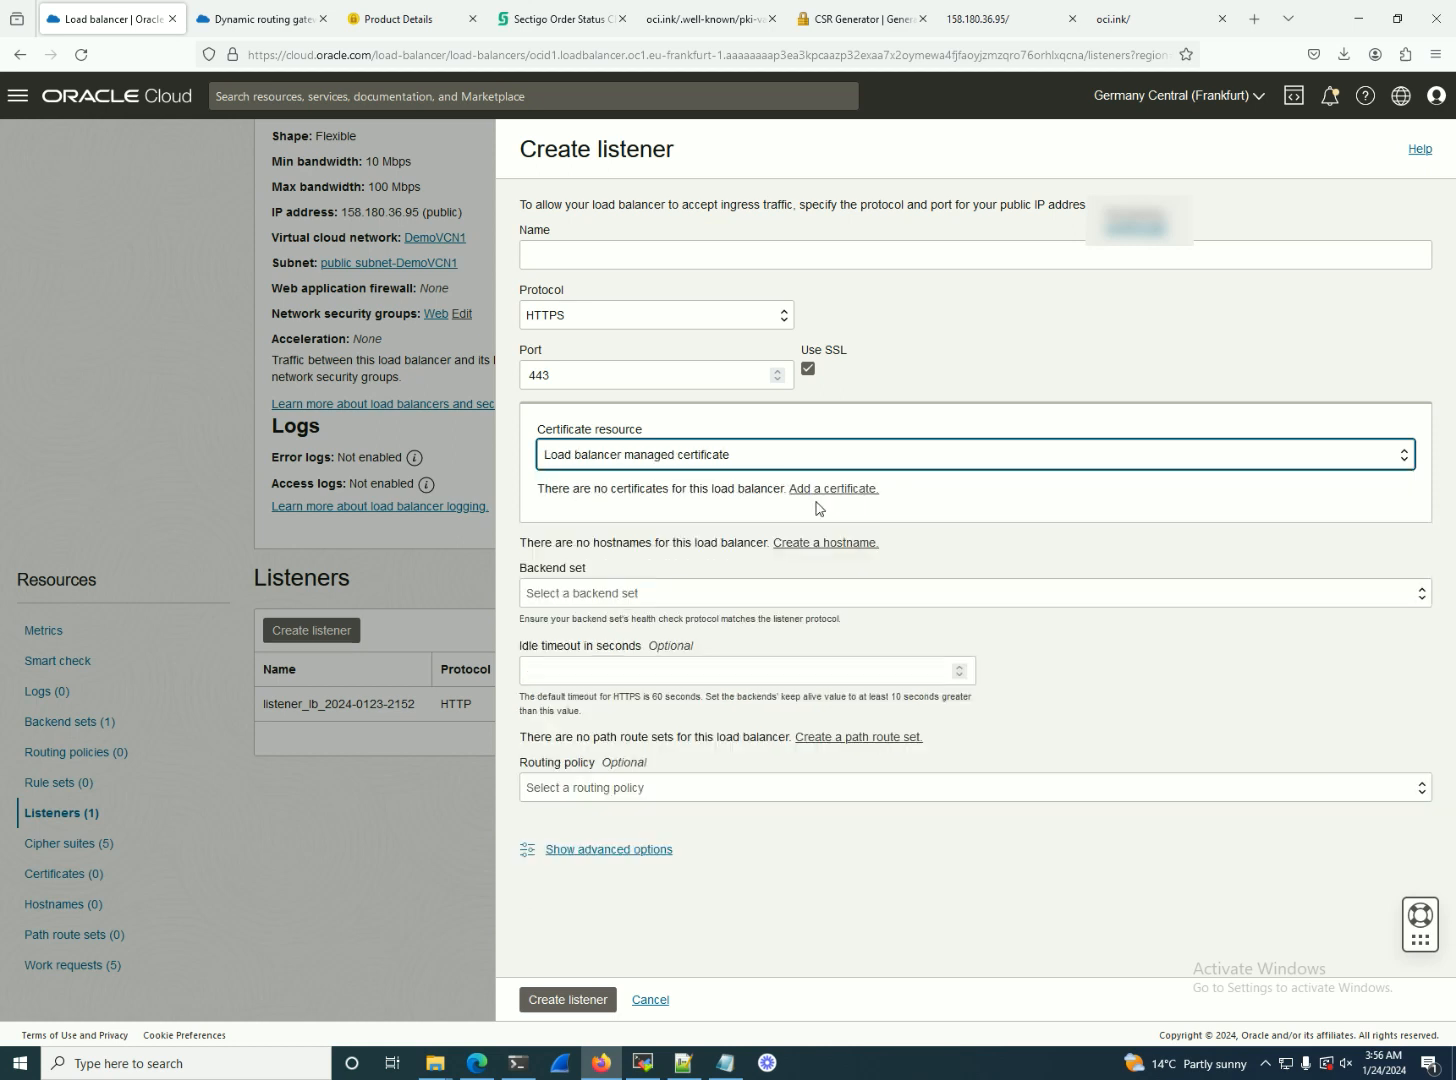
{"action": "left_click", "coordinate": [679, 465]}
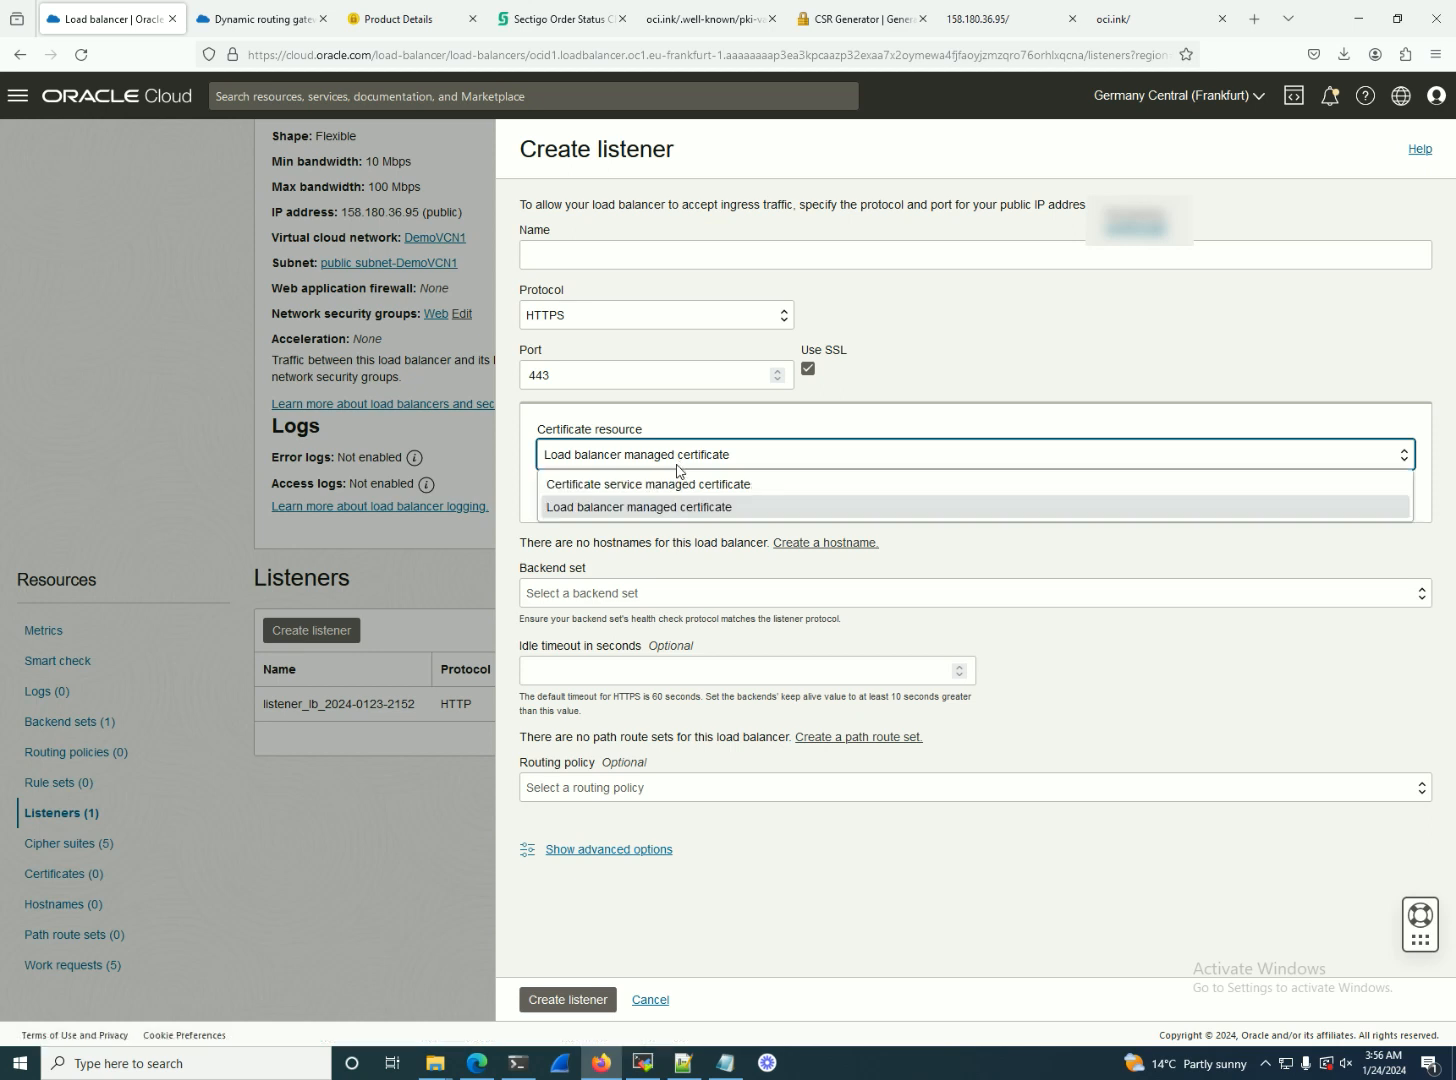
{"action": "left_click", "coordinate": [643, 486]}
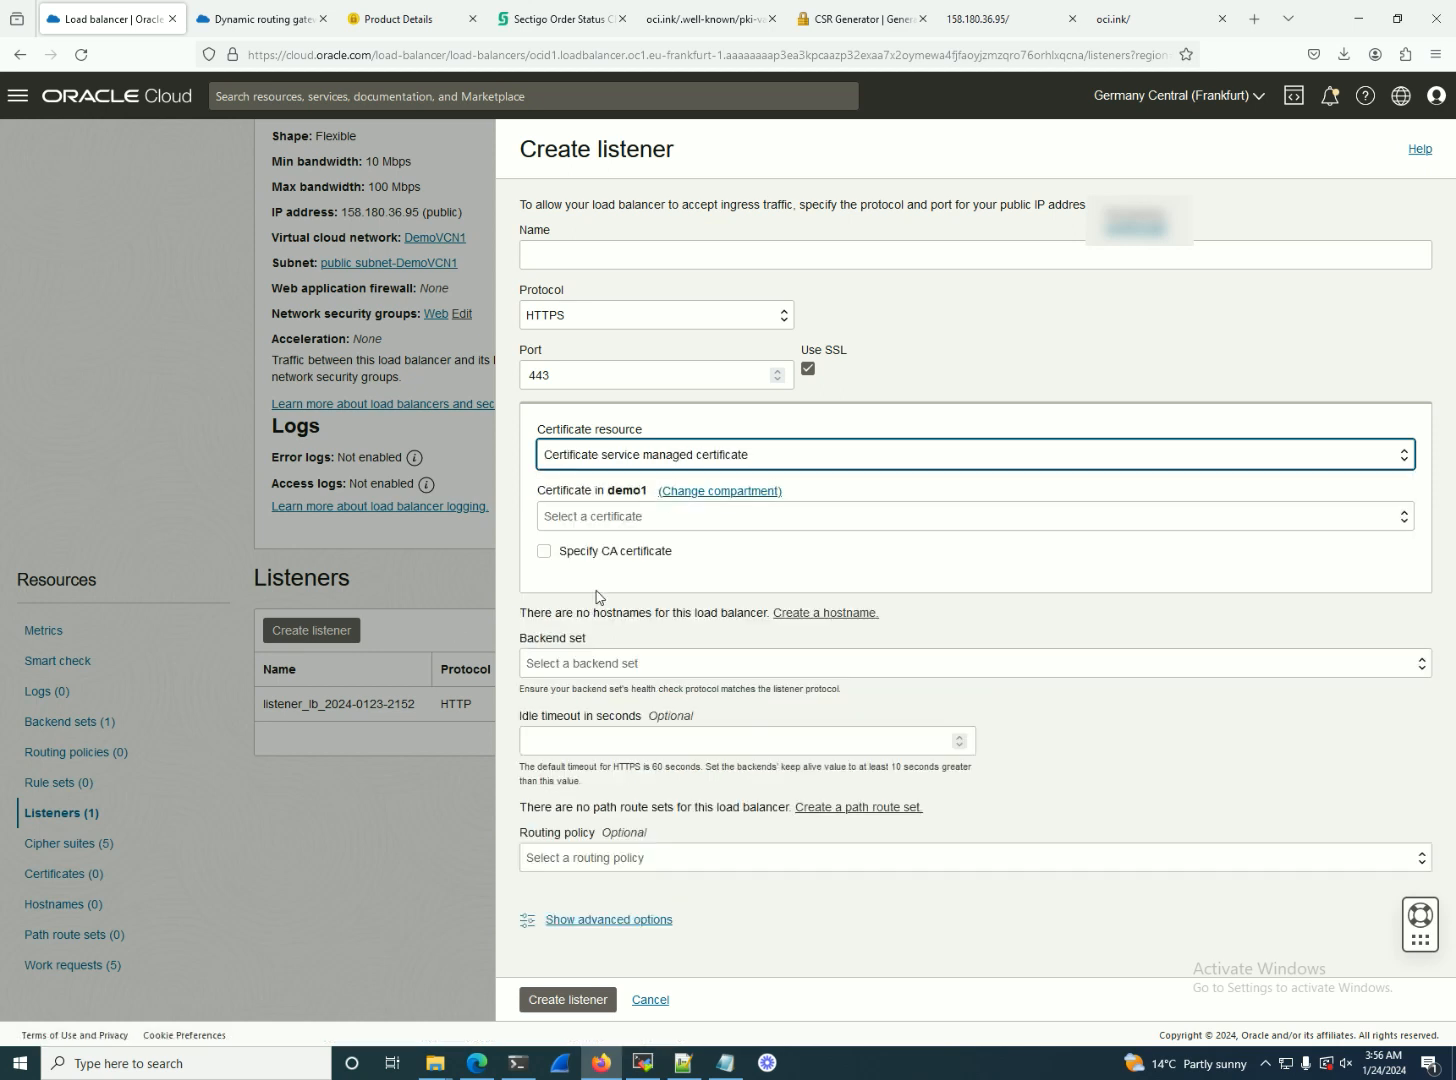
- Select ociink as the listener's certificate and name the listener ociinkmain
{"action": "left_click", "coordinate": [572, 516]}
{"action": "left_click", "coordinate": [572, 573]}
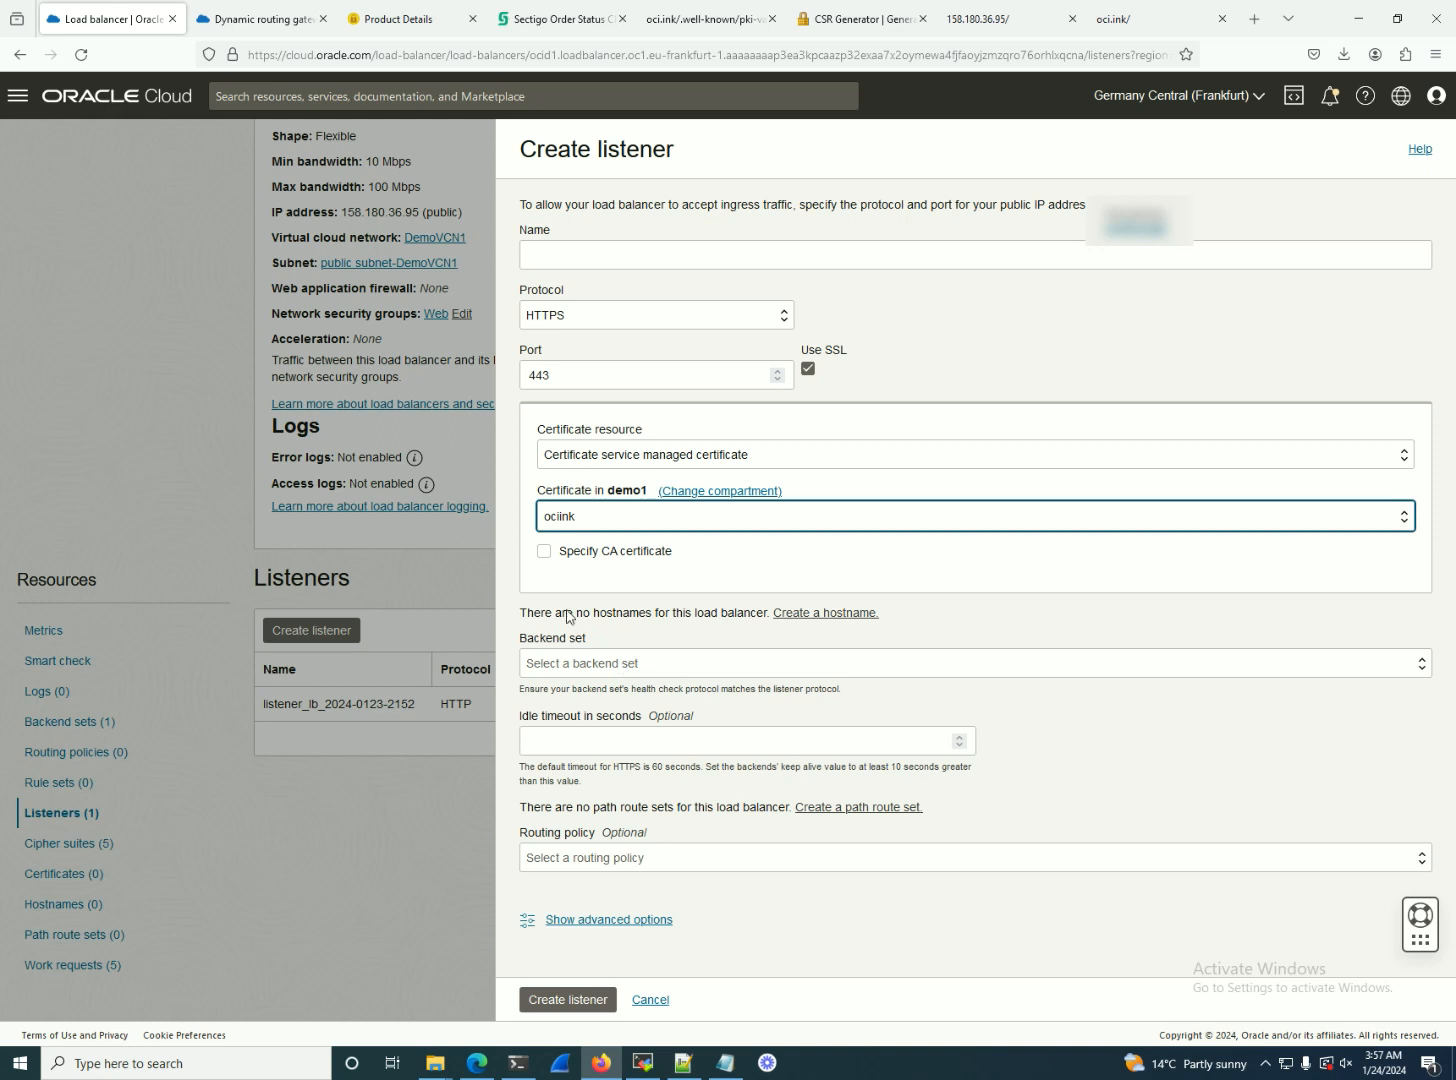
{"action": "left_click", "coordinate": [713, 260]}
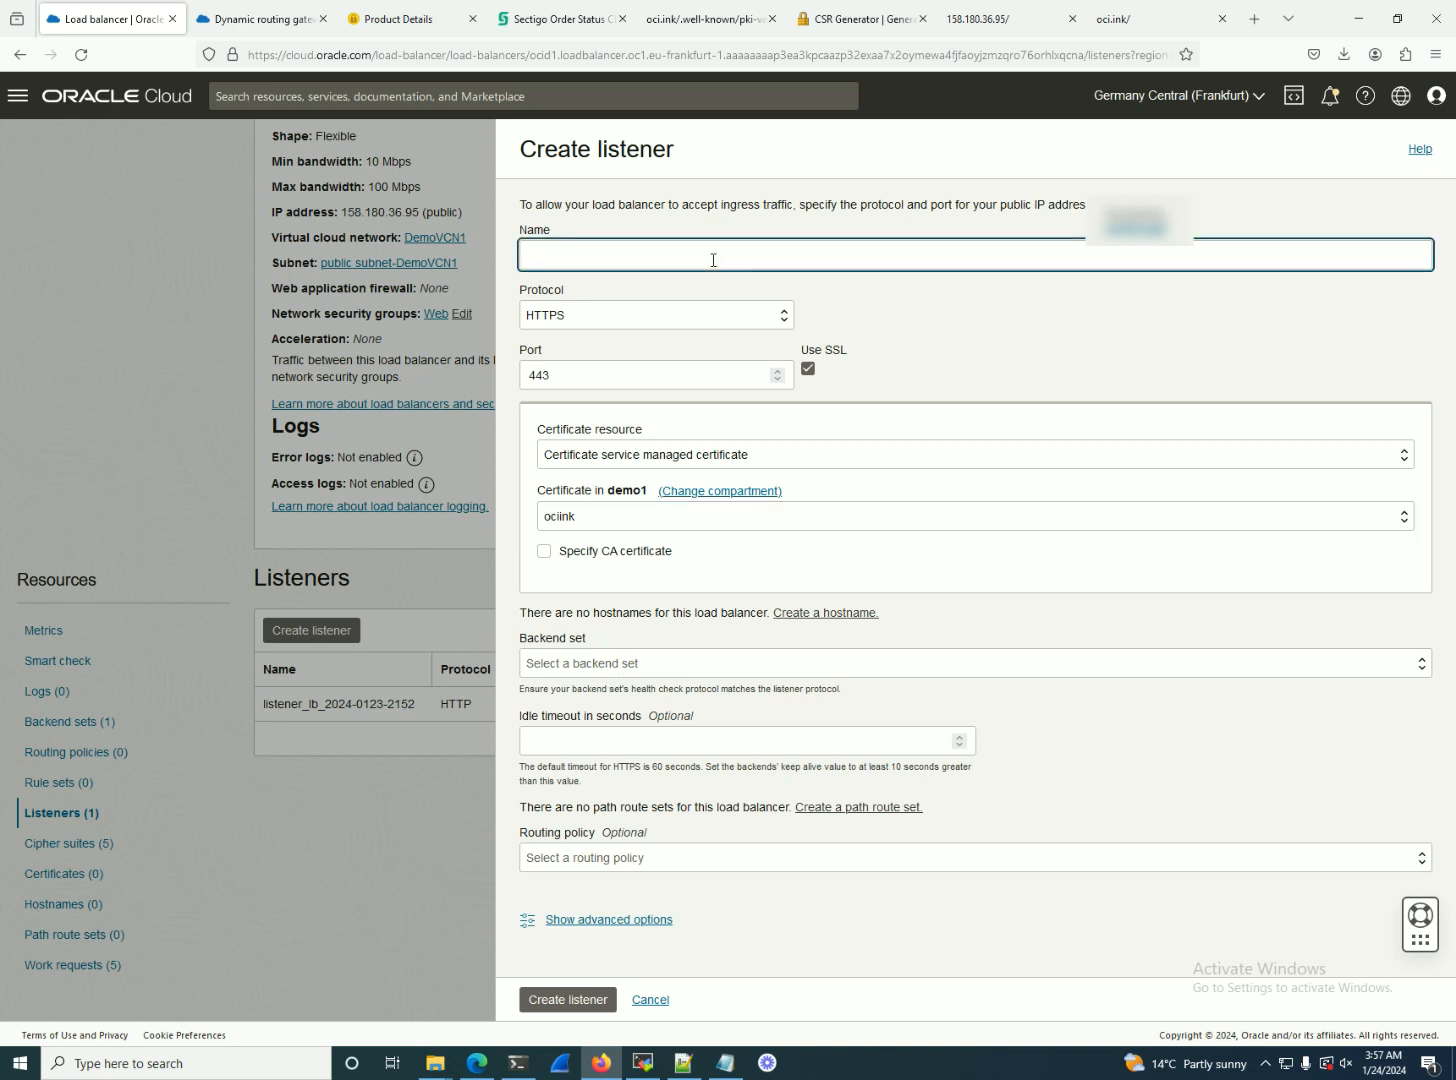
{"action": "type", "text": "oci."}
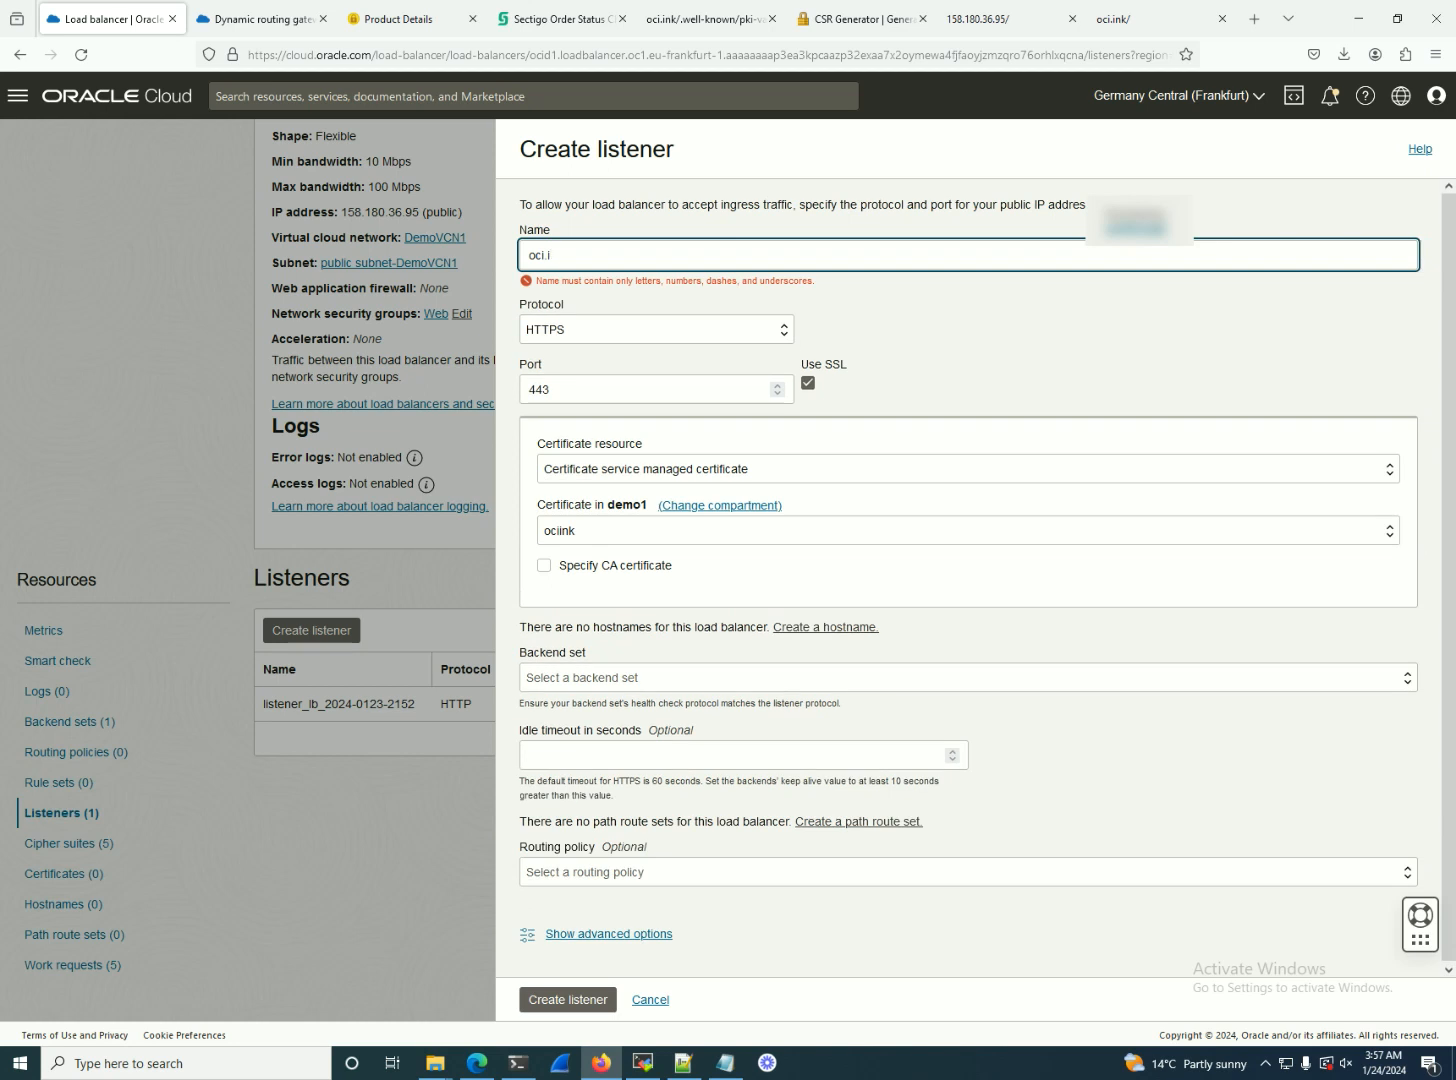
{"action": "key", "text": "BackSpace"}
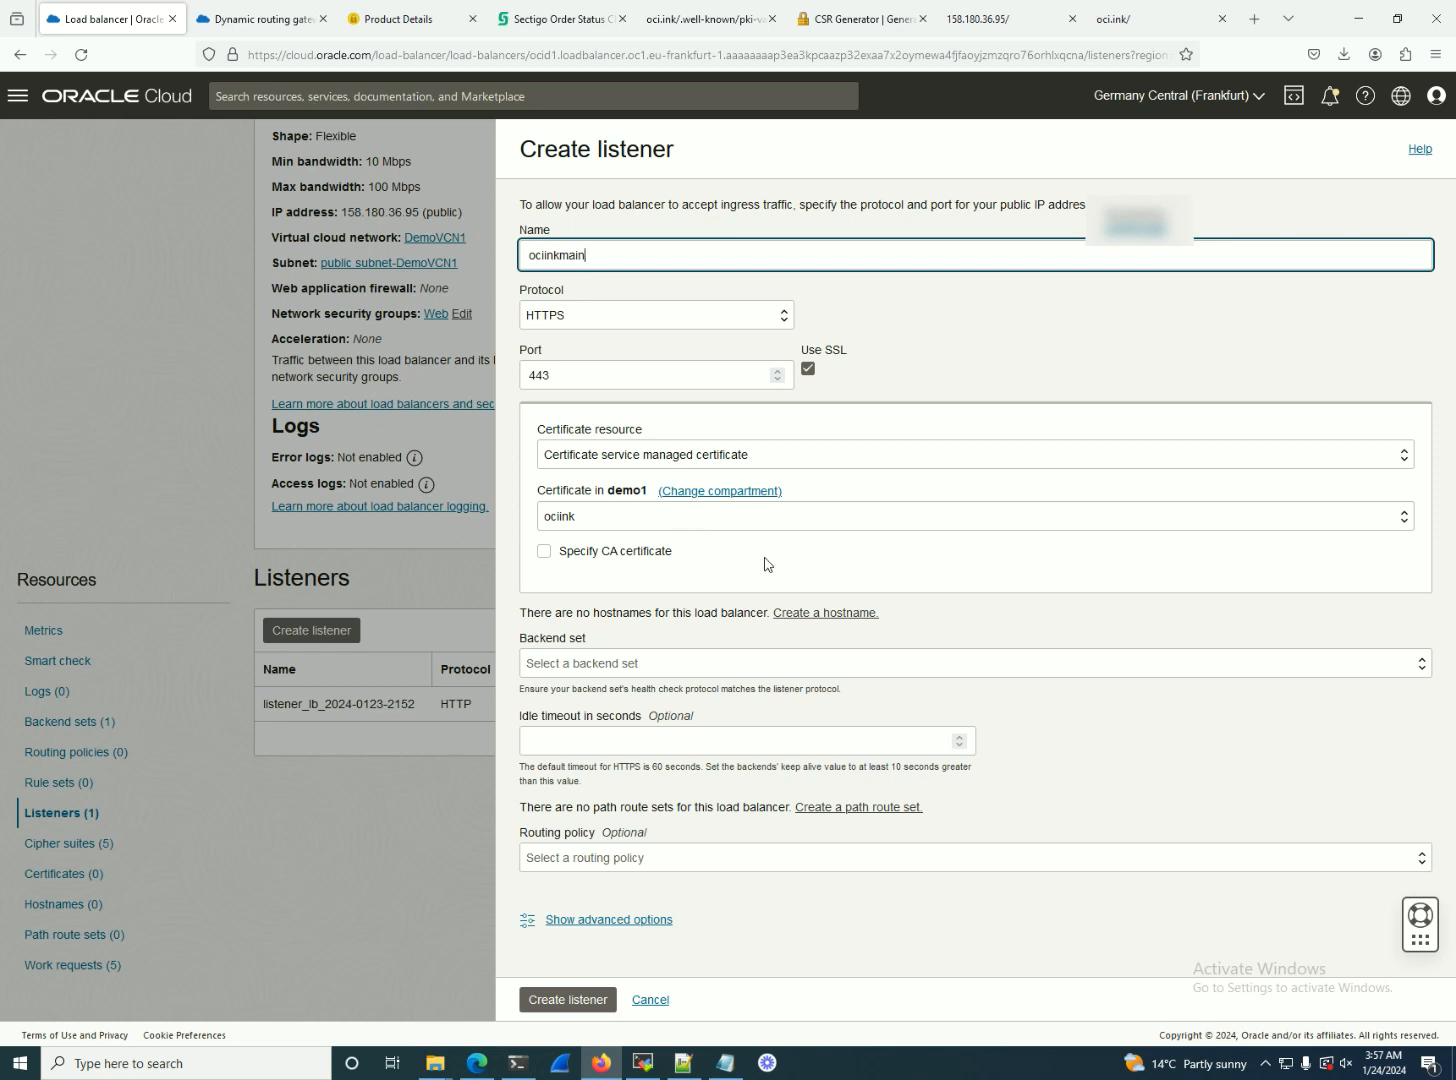
{"action": "left_click", "coordinate": [722, 662]}
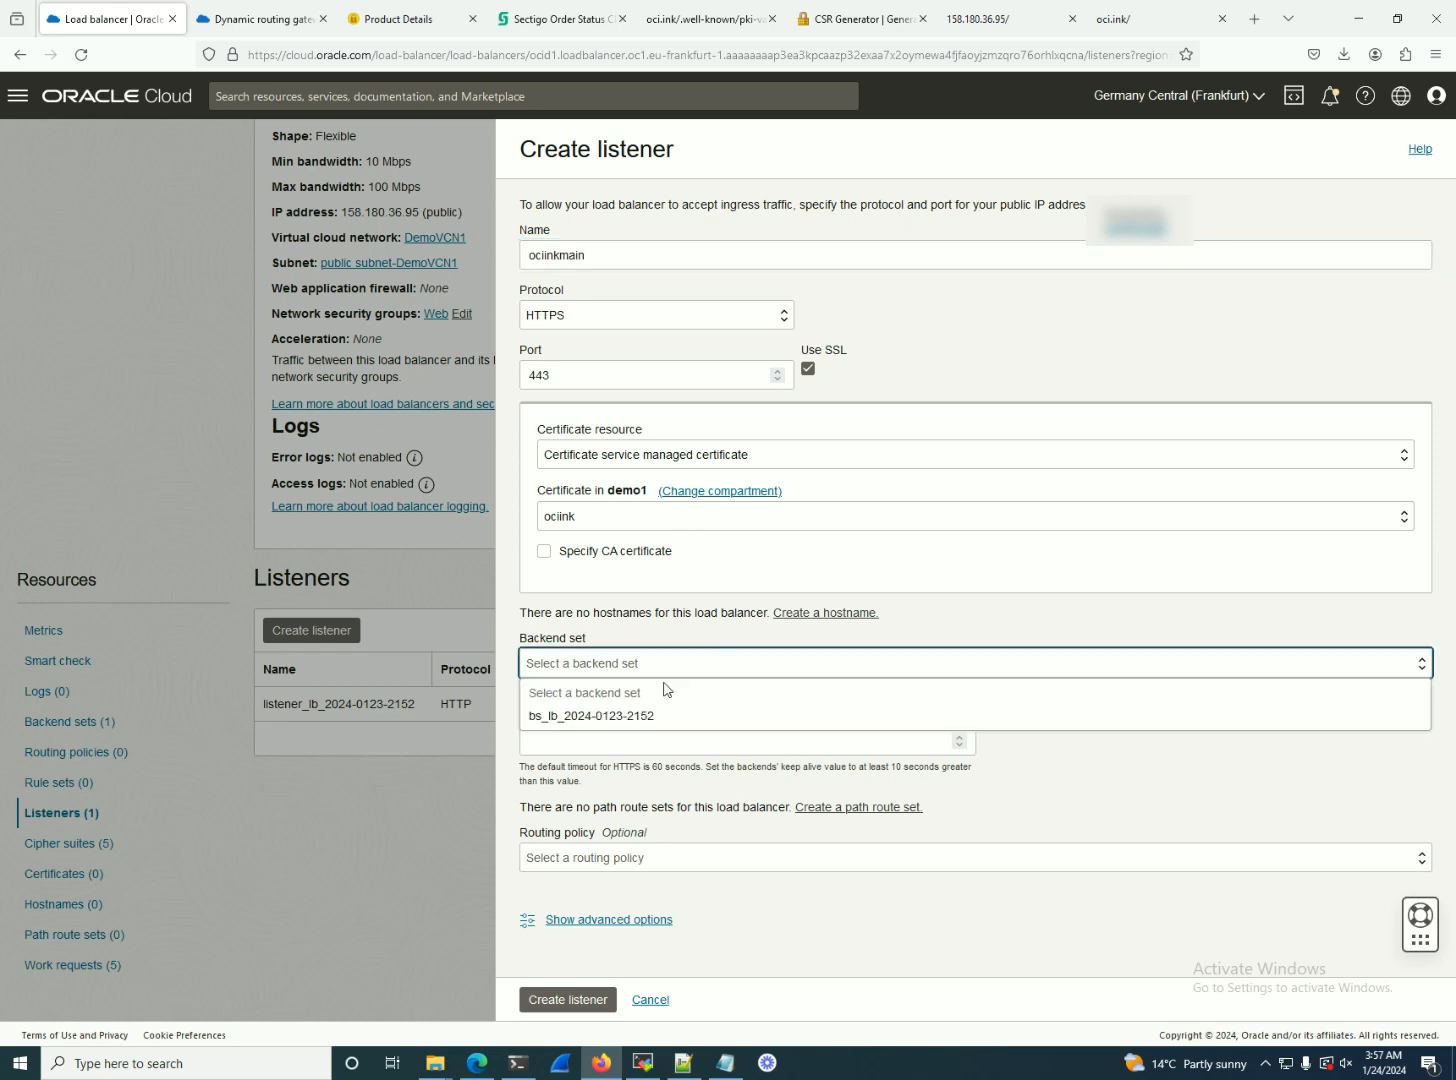
{"action": "left_click", "coordinate": [608, 716]}
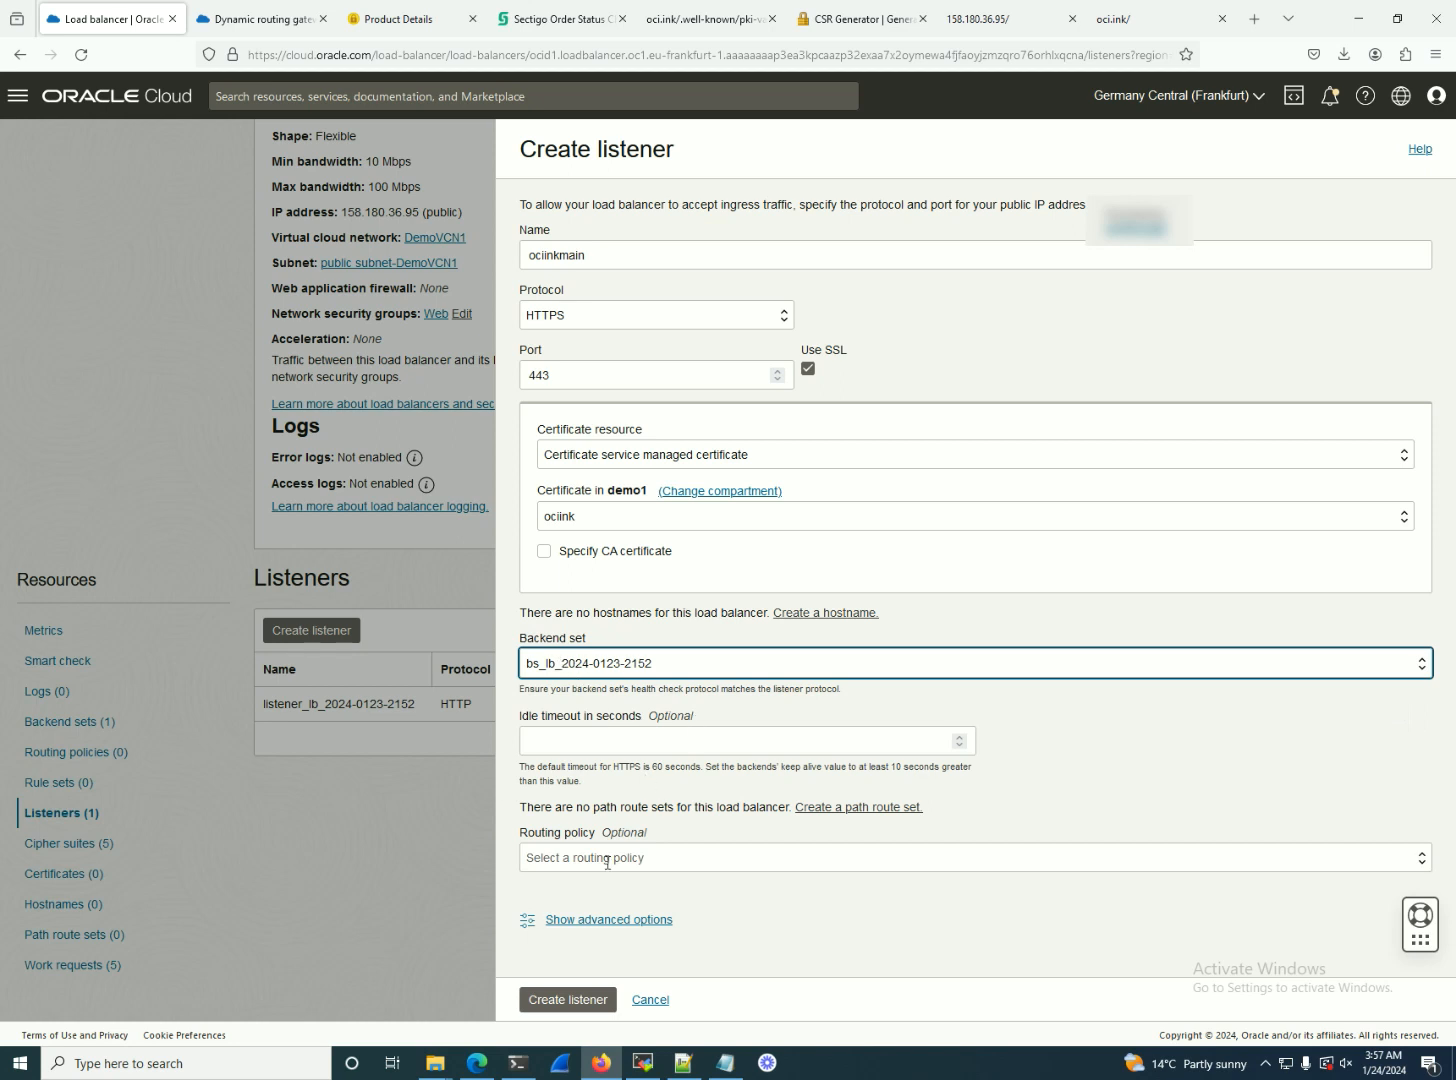
{"action": "left_click", "coordinate": [588, 997]}
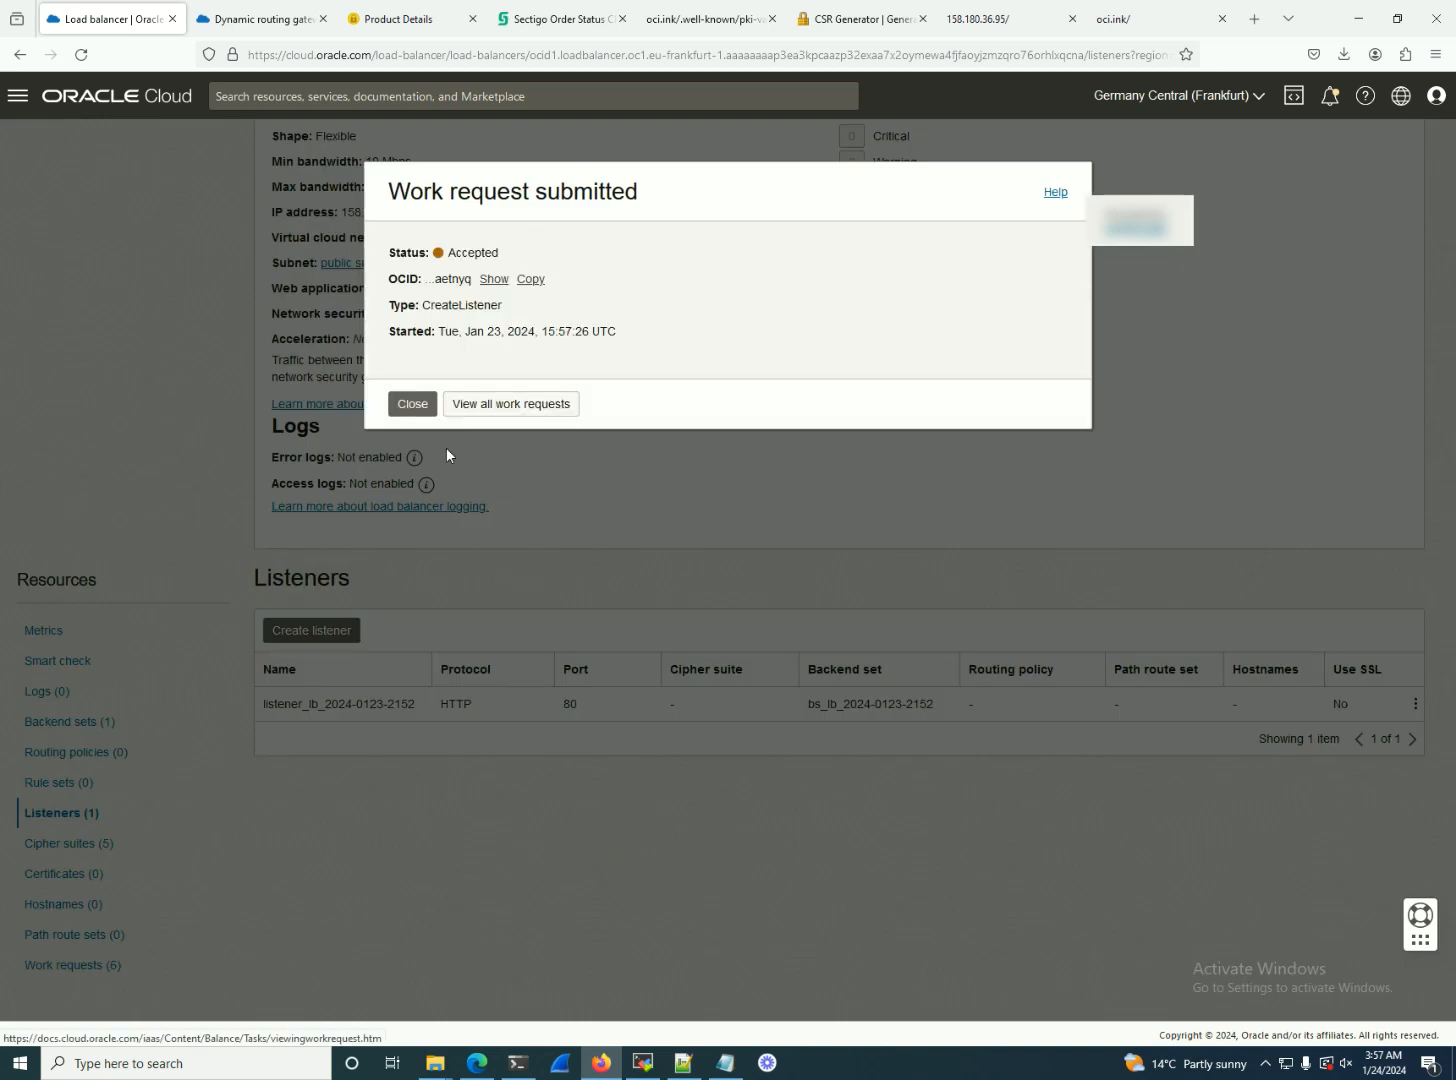
{"action": "left_click", "coordinate": [410, 405]}
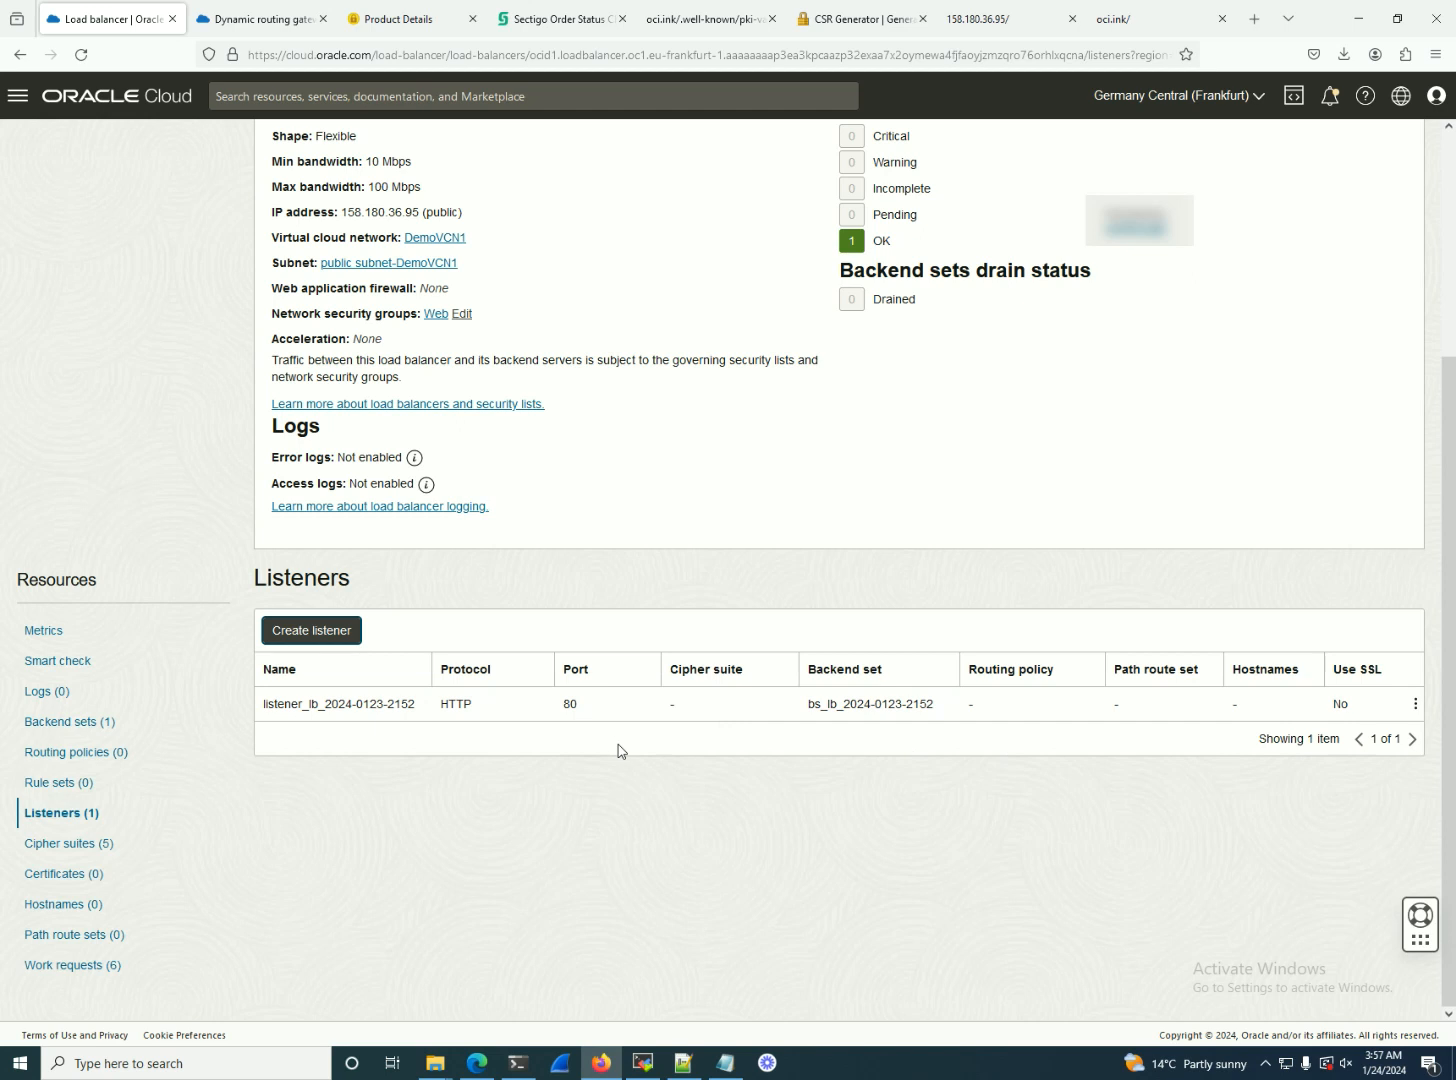
- Reload DemoLB's listener list by switching between its resources to check for the new HTTPS listener
{"action": "scroll", "coordinate": [536, 708], "scroll_direction": "up", "scroll_amount": 2}
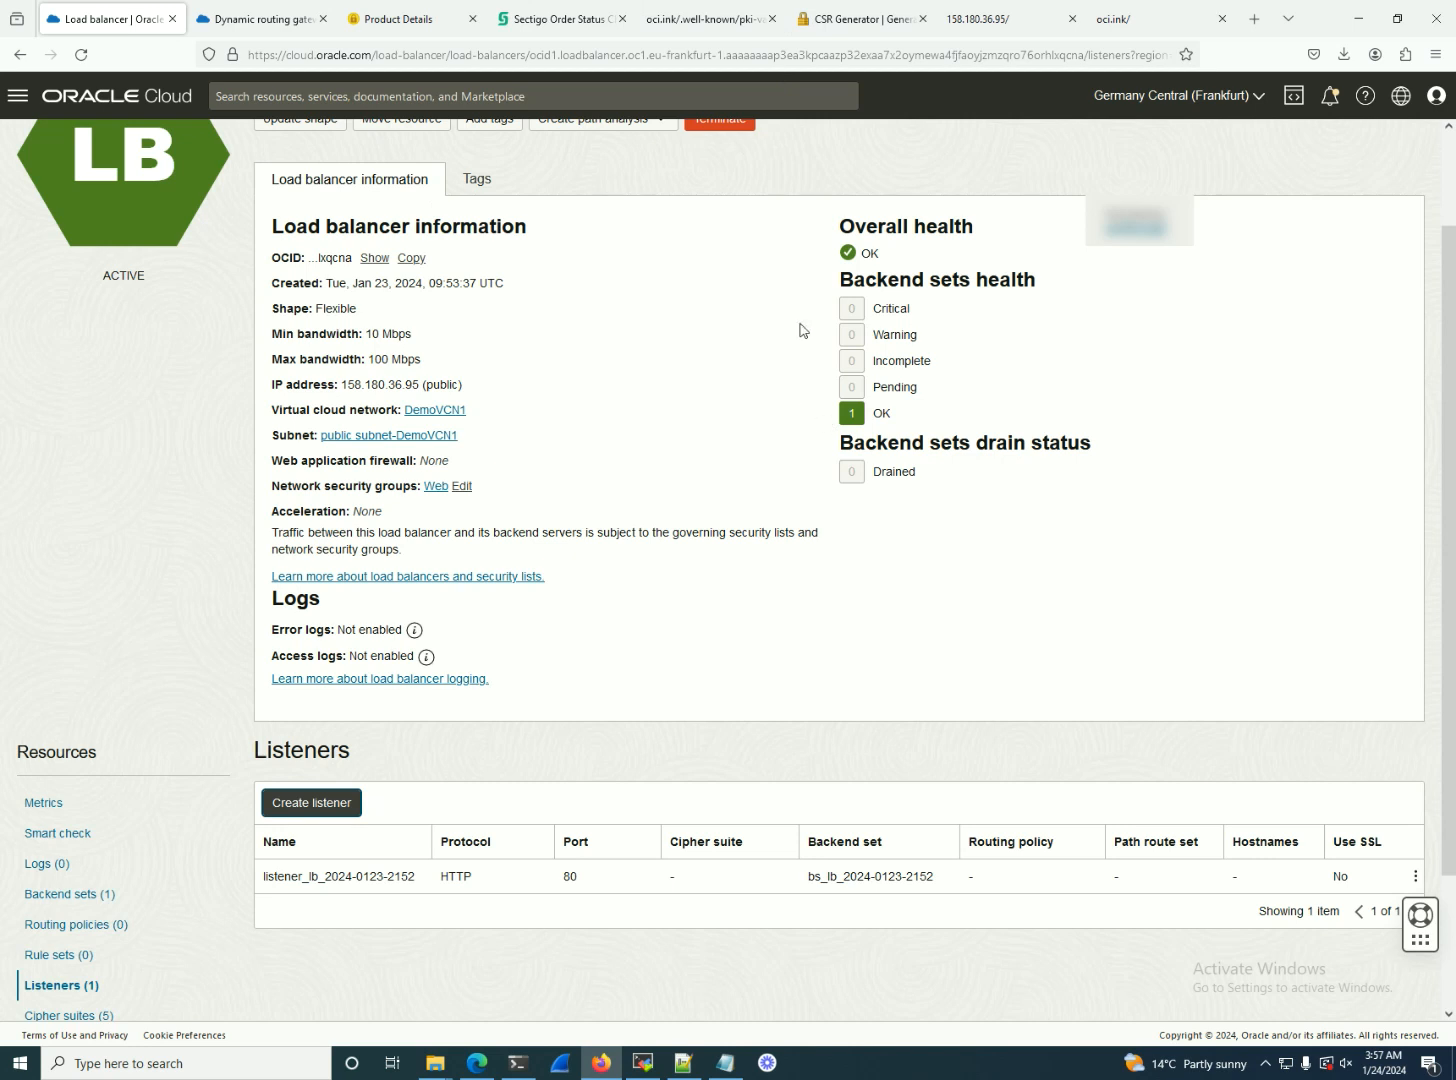
{"action": "scroll", "coordinate": [192, 900], "scroll_direction": "down", "scroll_amount": 1}
{"action": "left_click", "coordinate": [72, 930]}
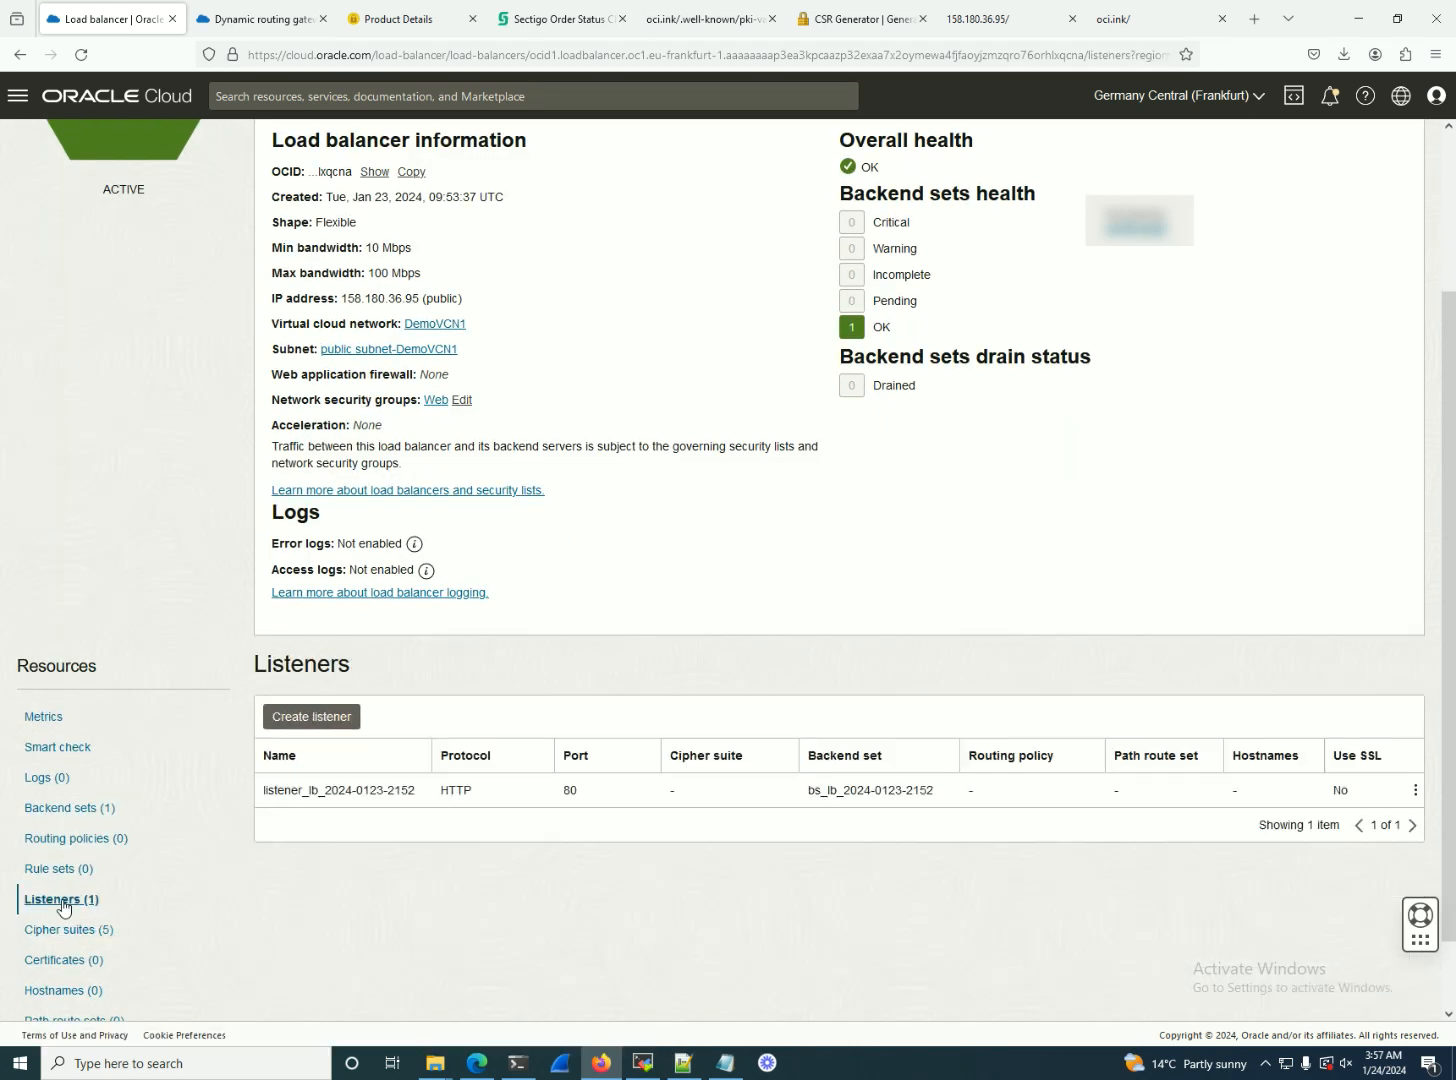
{"action": "left_click", "coordinate": [72, 870]}
{"action": "left_click", "coordinate": [68, 899]}
- Switch to the browser tab showing oci.ink and try to load the site over HTTPS
{"action": "left_click", "coordinate": [1098, 20]}
{"action": "left_click", "coordinate": [323, 53]}
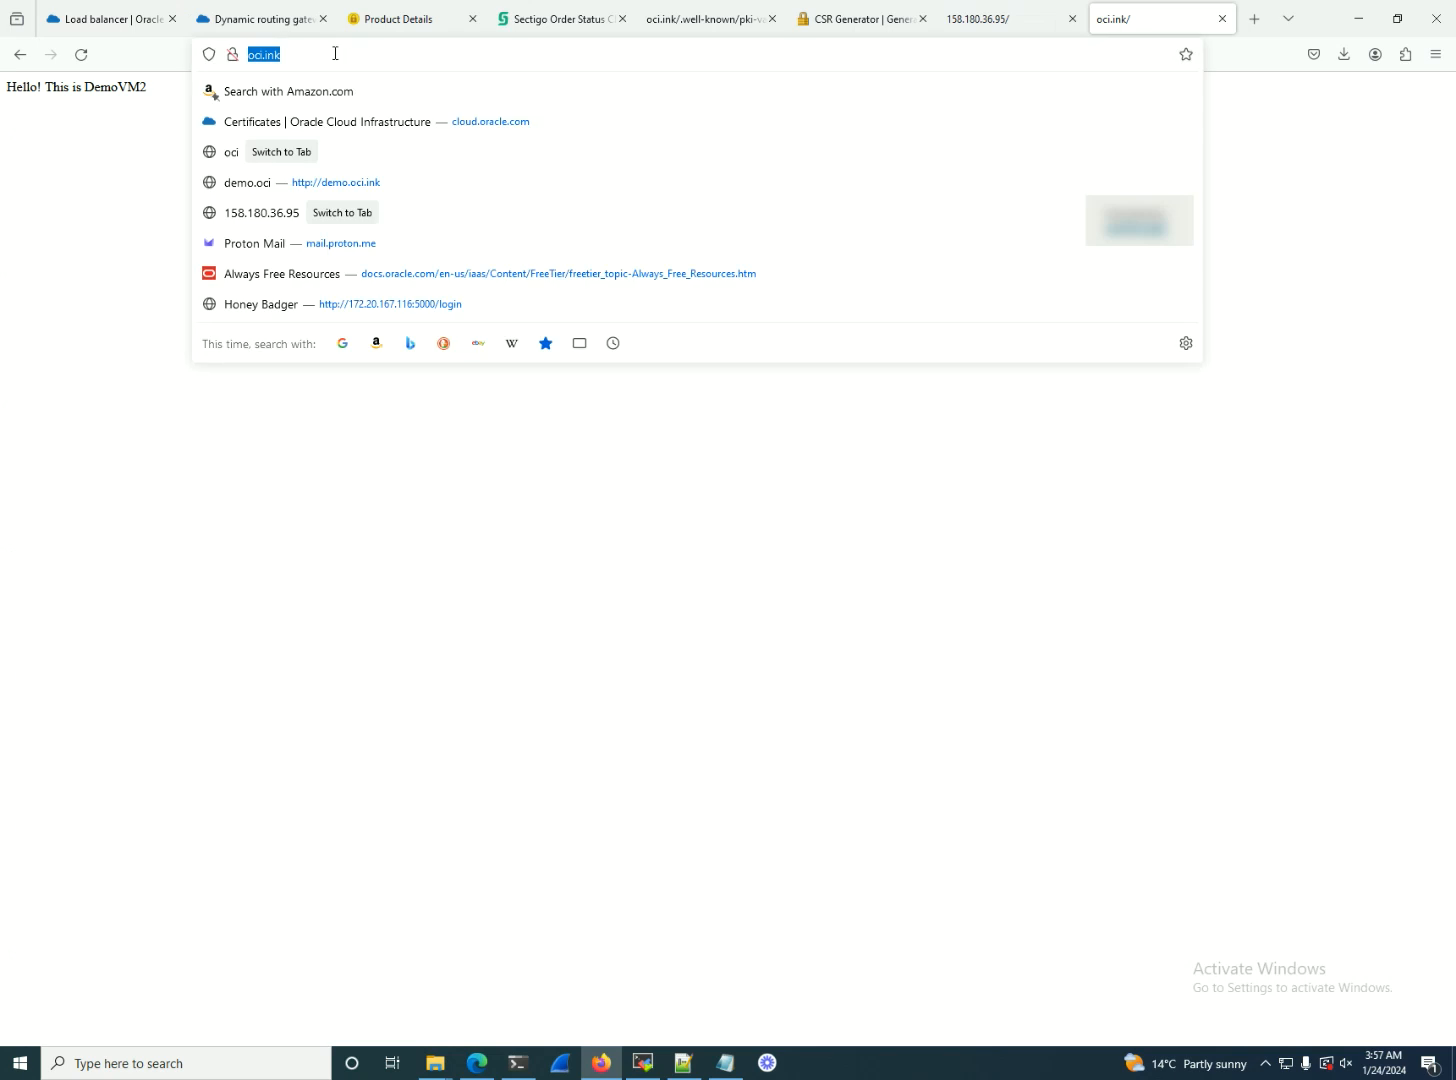
{"action": "key", "text": "Home"}
{"action": "type", "text": "htpps:/"}
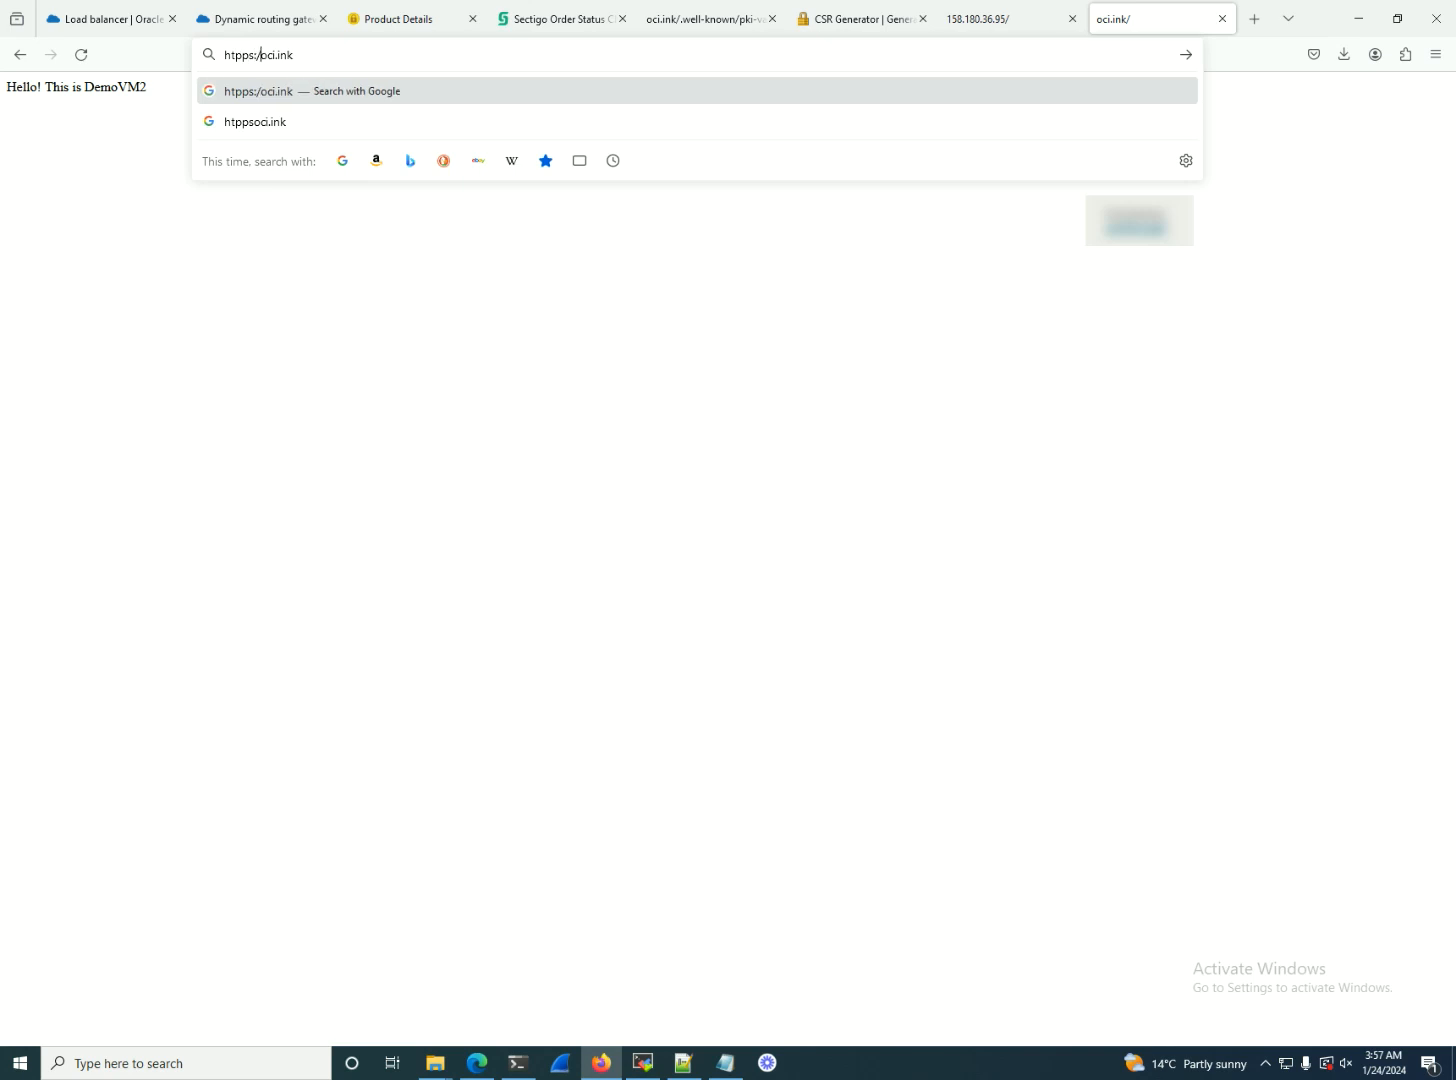
{"action": "type", "text": "/"}
{"action": "key", "text": "Return"}
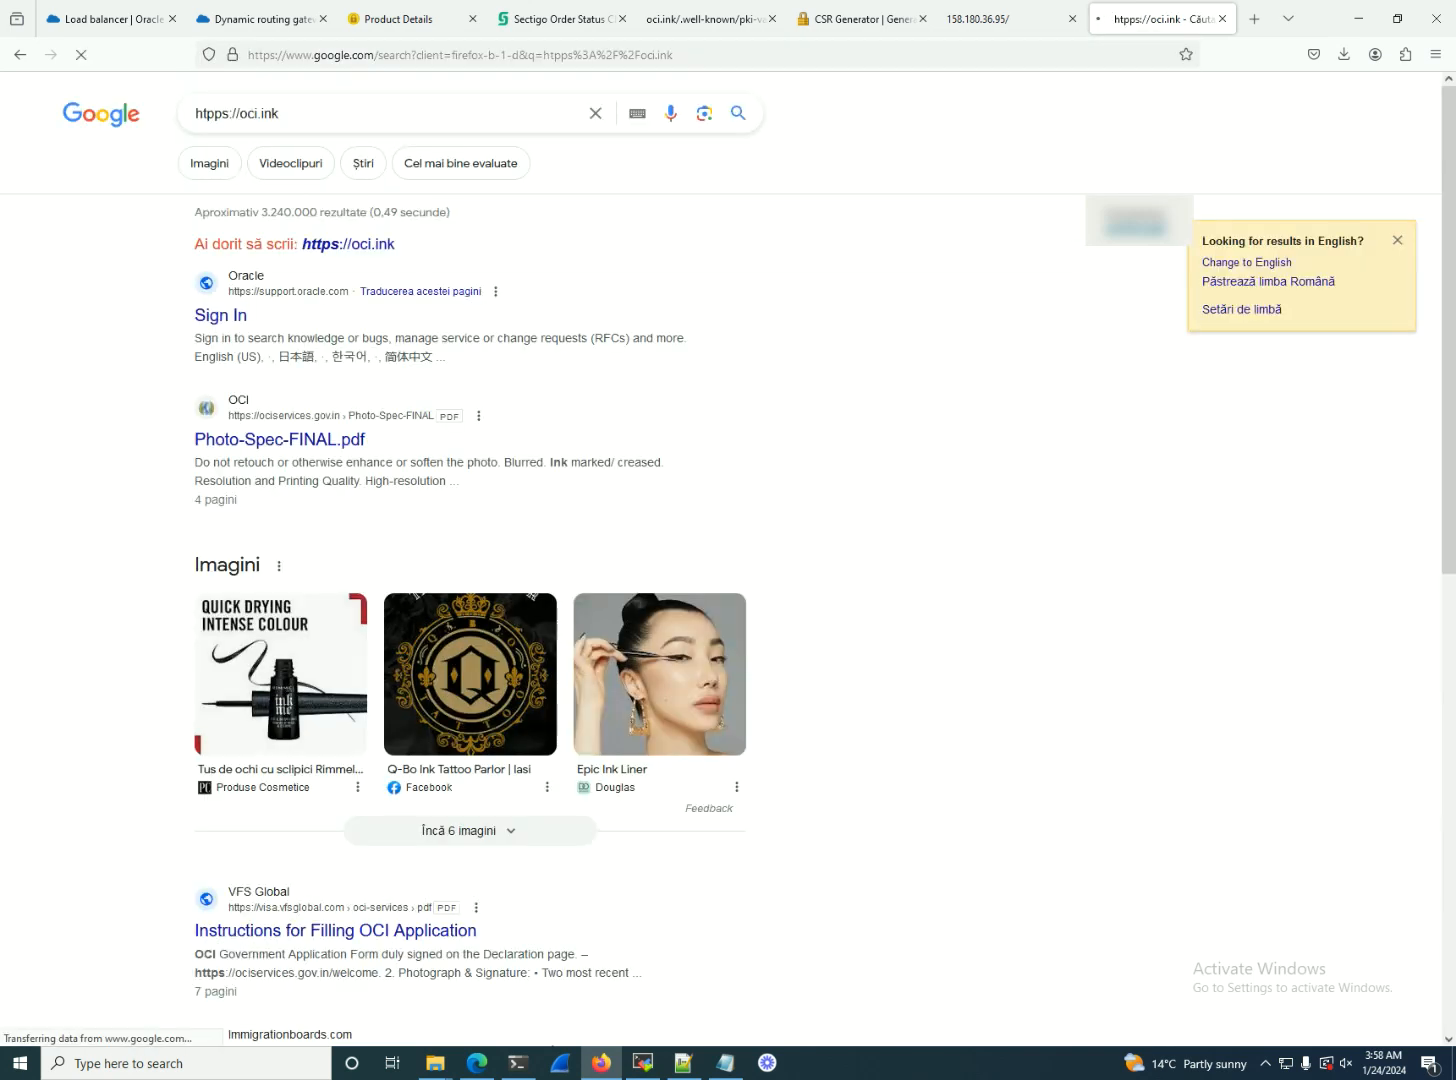
{"action": "double_click", "coordinate": [237, 115]}
{"action": "key", "text": "ctrl+c"}
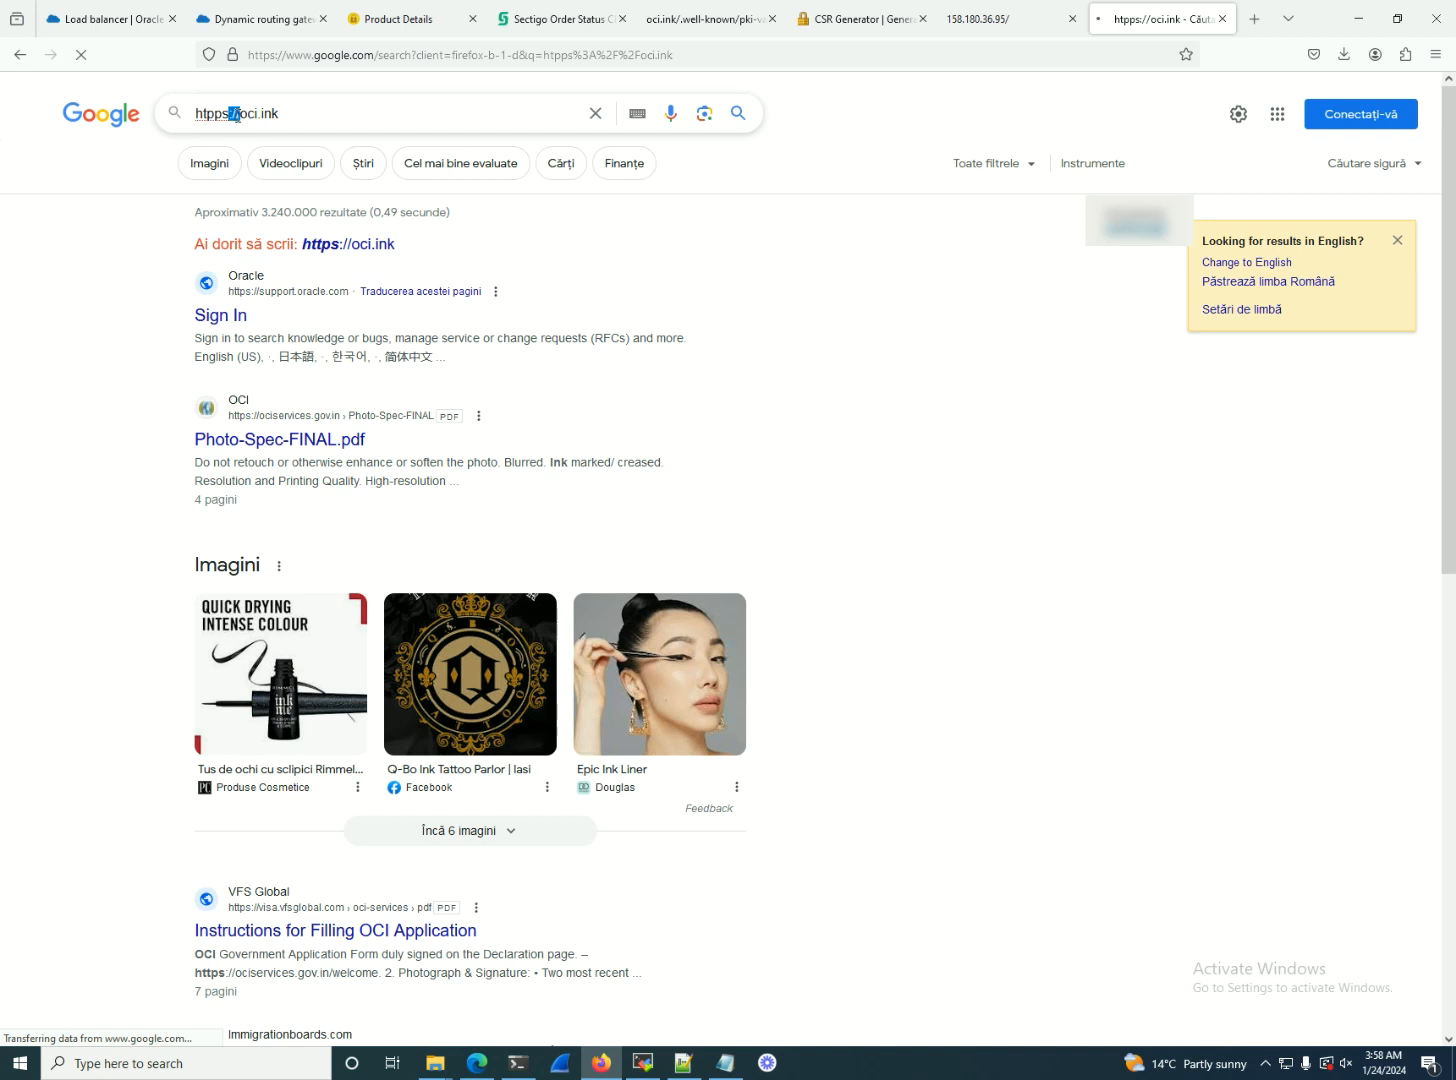
{"action": "left_click", "coordinate": [331, 50]}
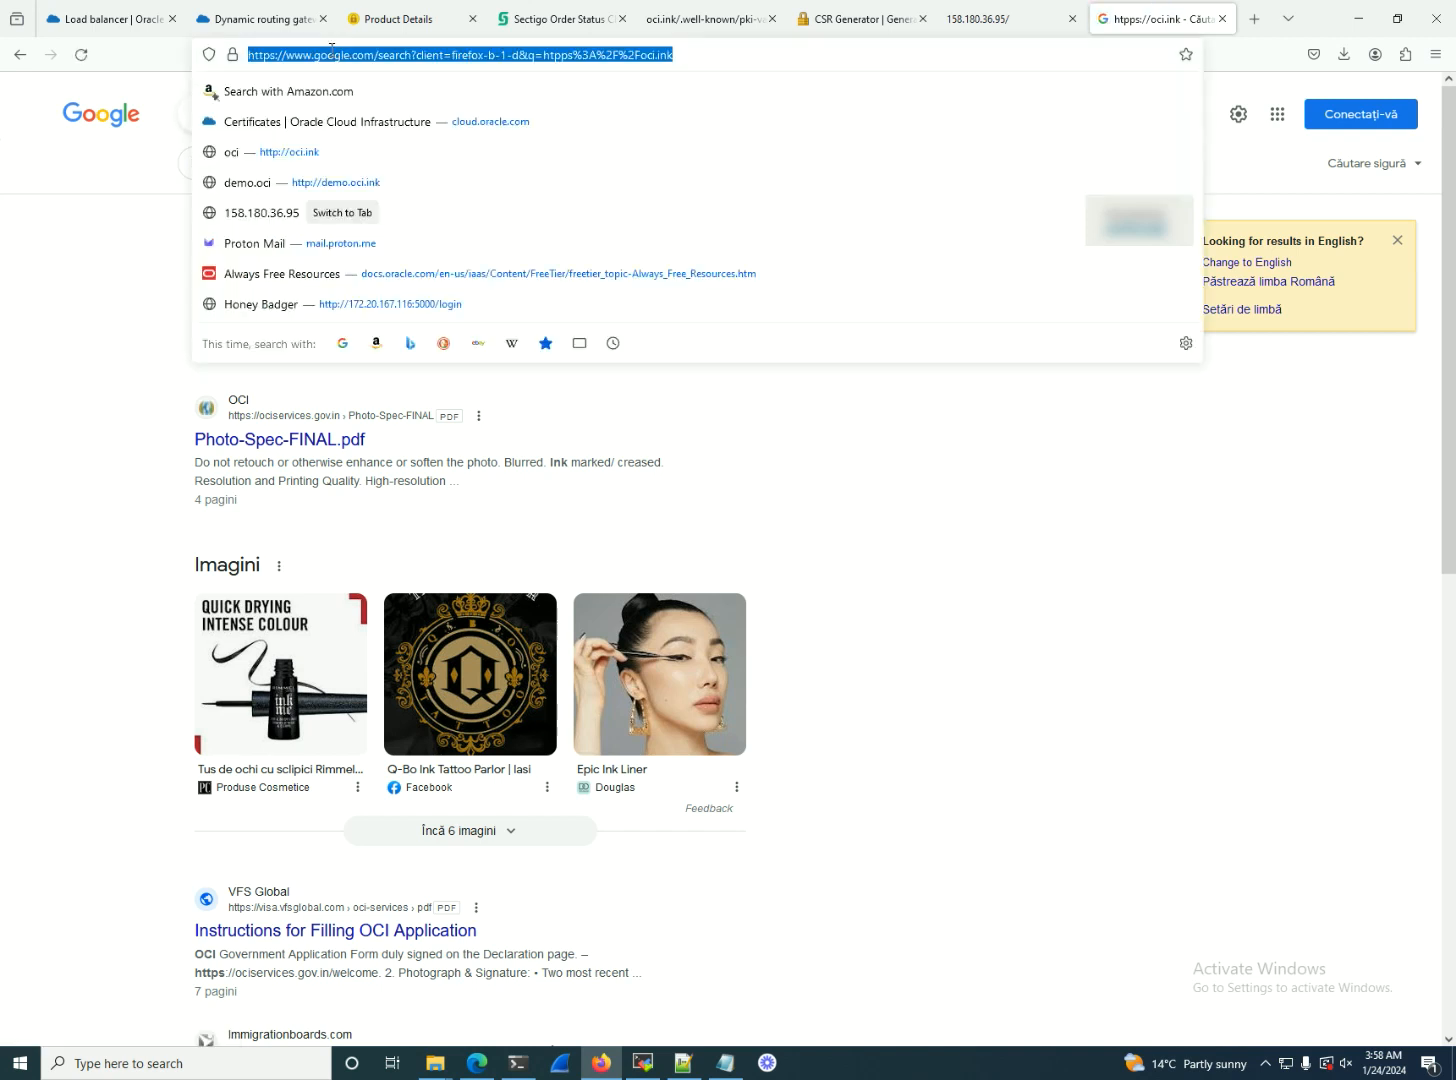
{"action": "key", "text": "ctrl+v"}
{"action": "double_click", "coordinate": [269, 50]}
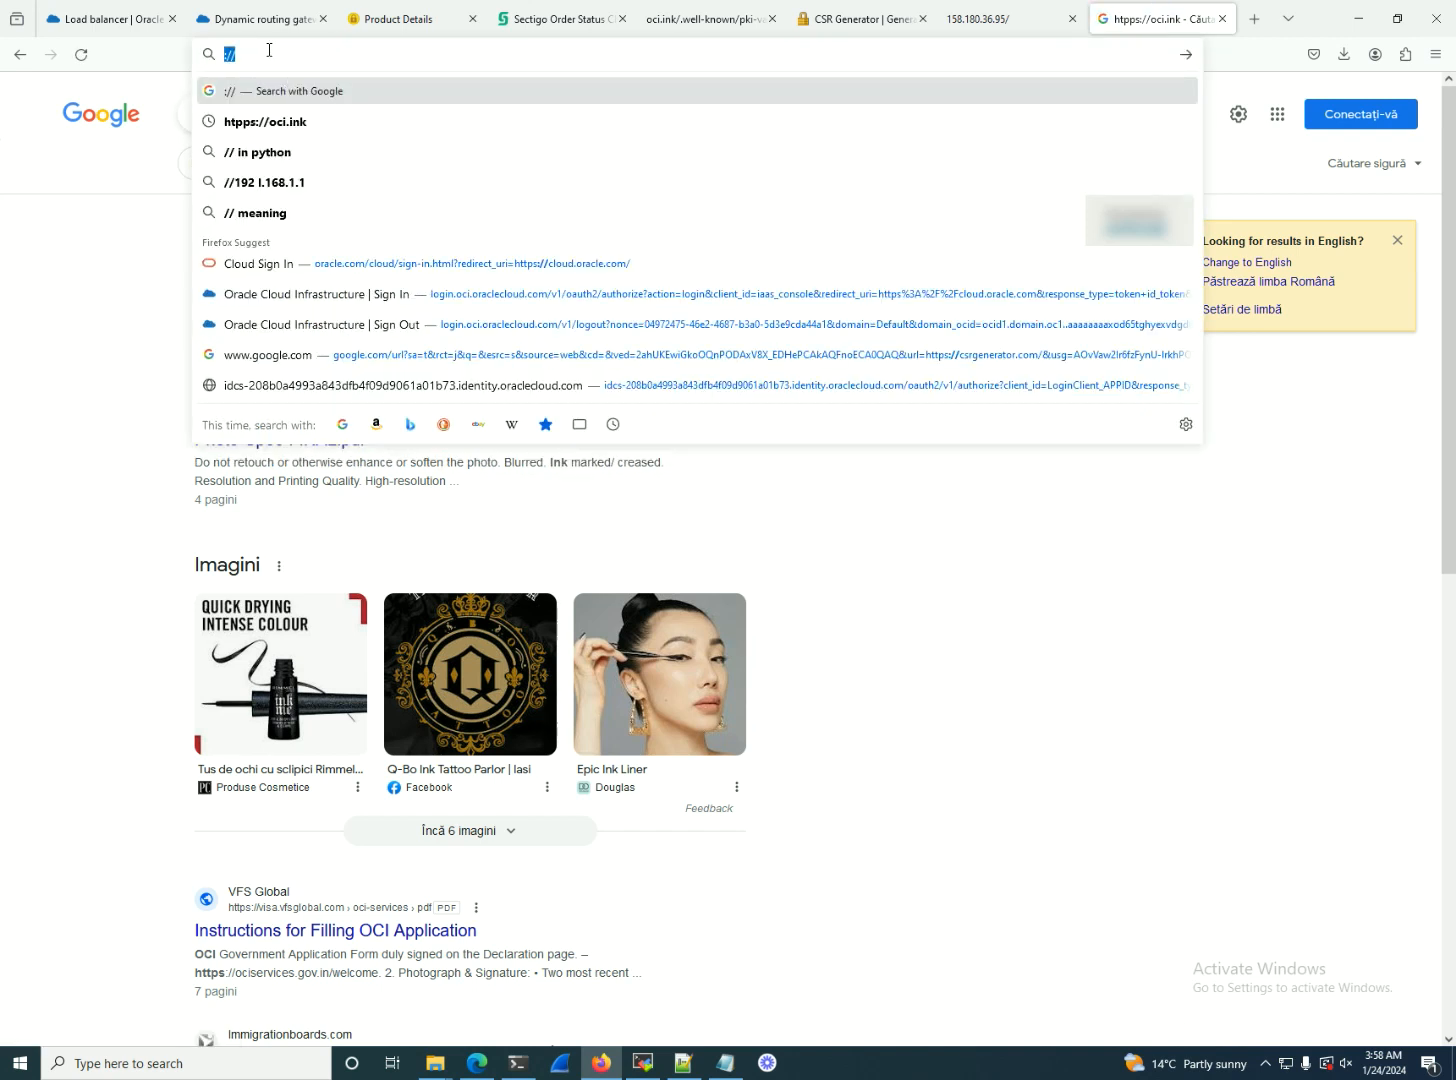
{"action": "type", "text": "https:"}
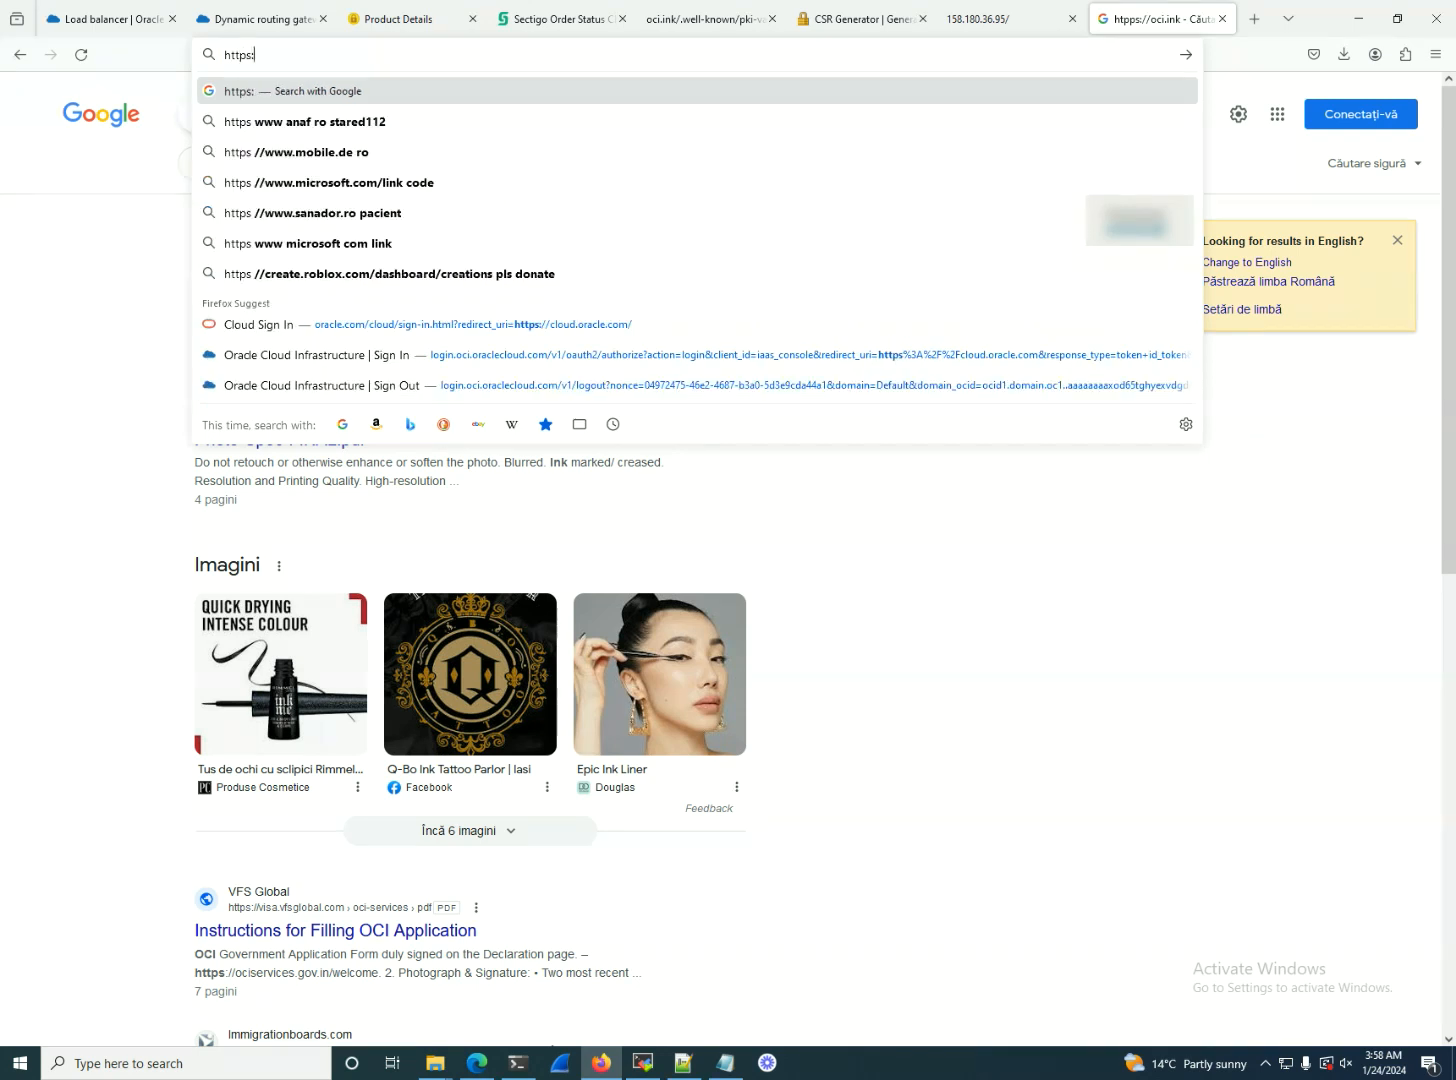
{"action": "type", "text": "//oci.i"}
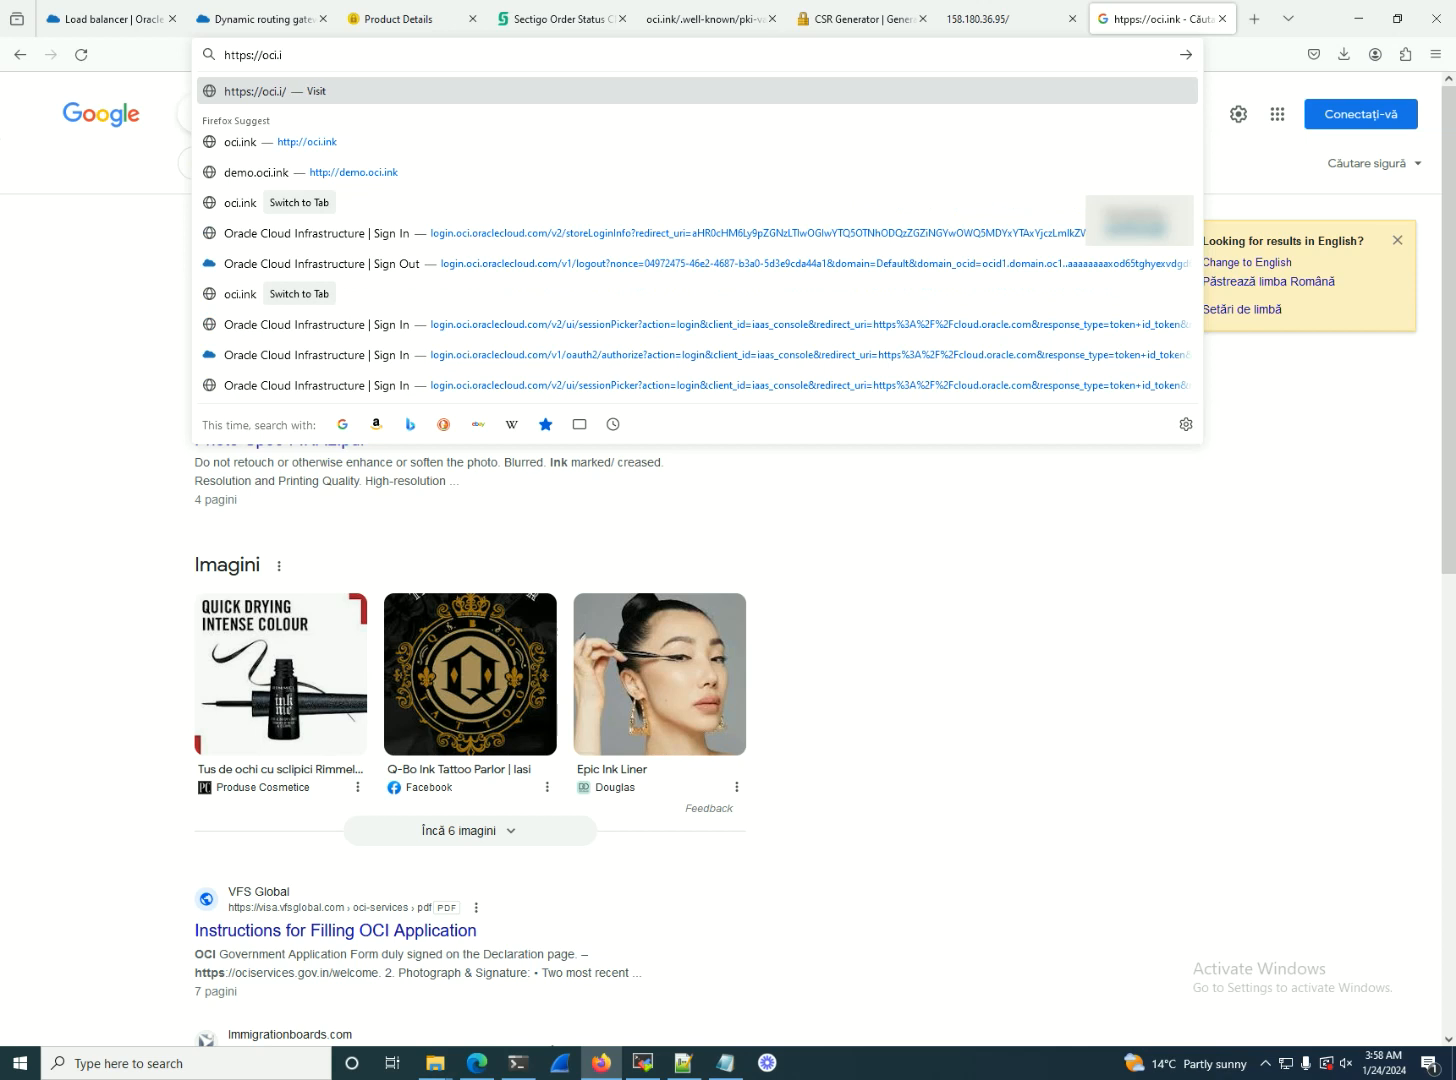
{"action": "type", "text": "nk"}
{"action": "key", "text": "Return"}
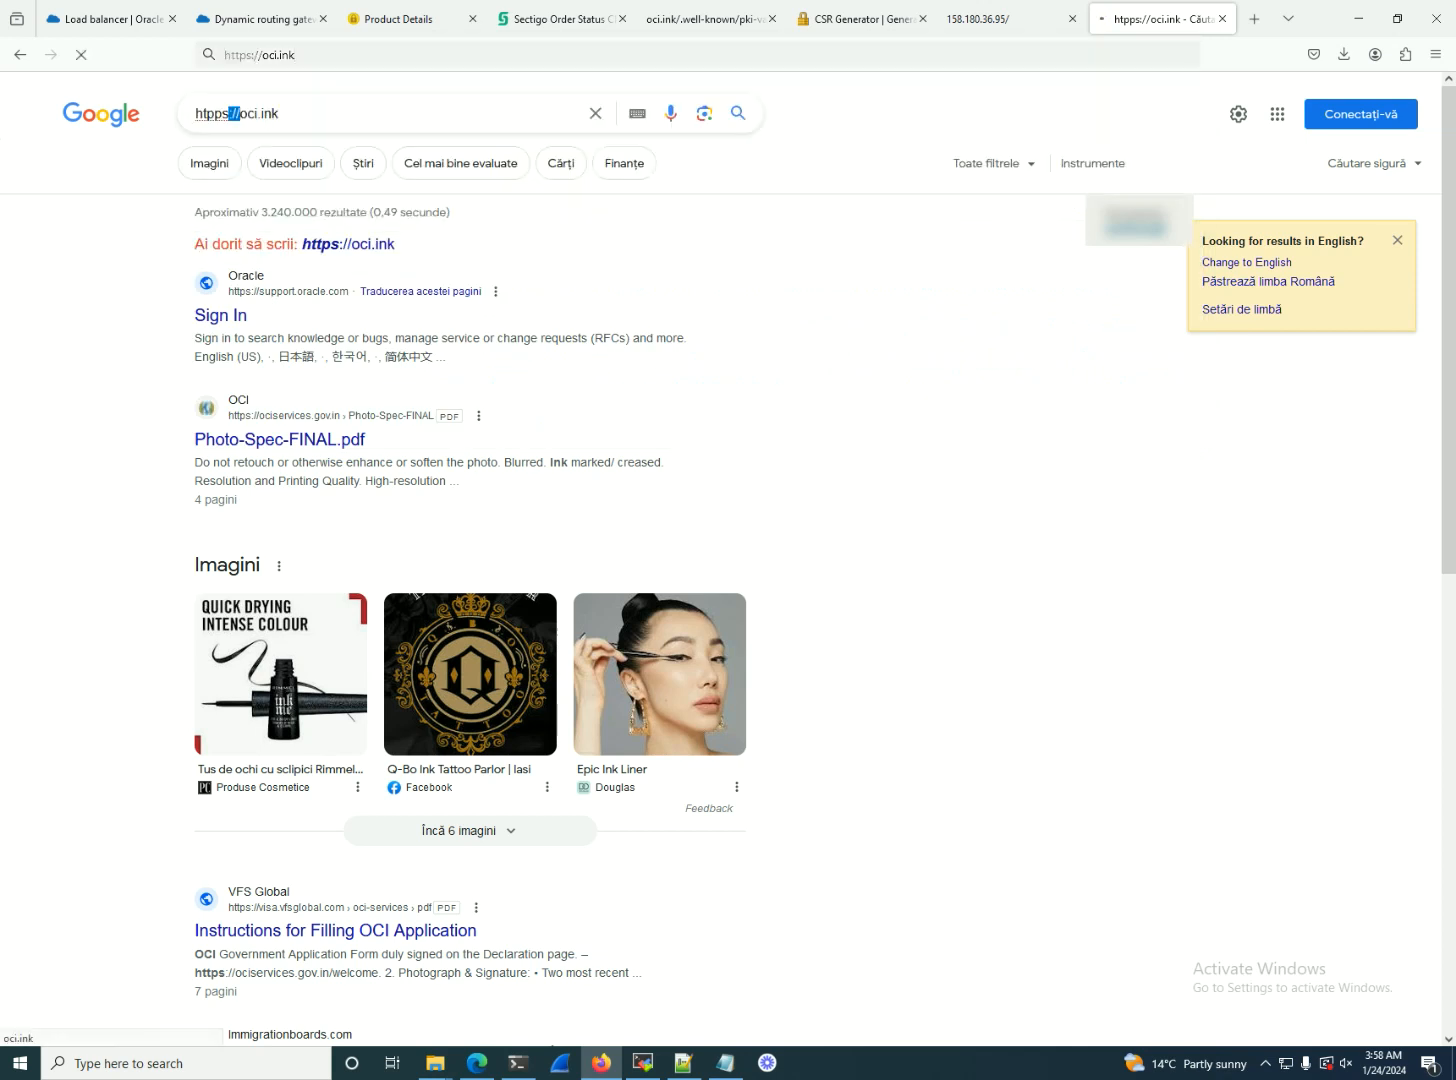